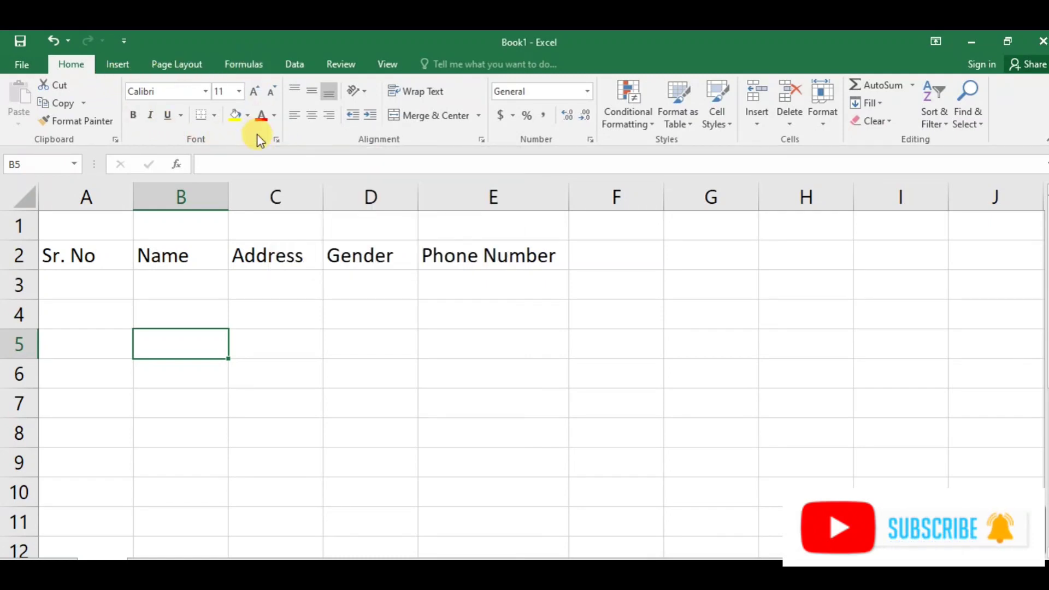
- Examine the number, alignment, font, border, fill and protection settings in the Format Cells dialog
click(278, 140)
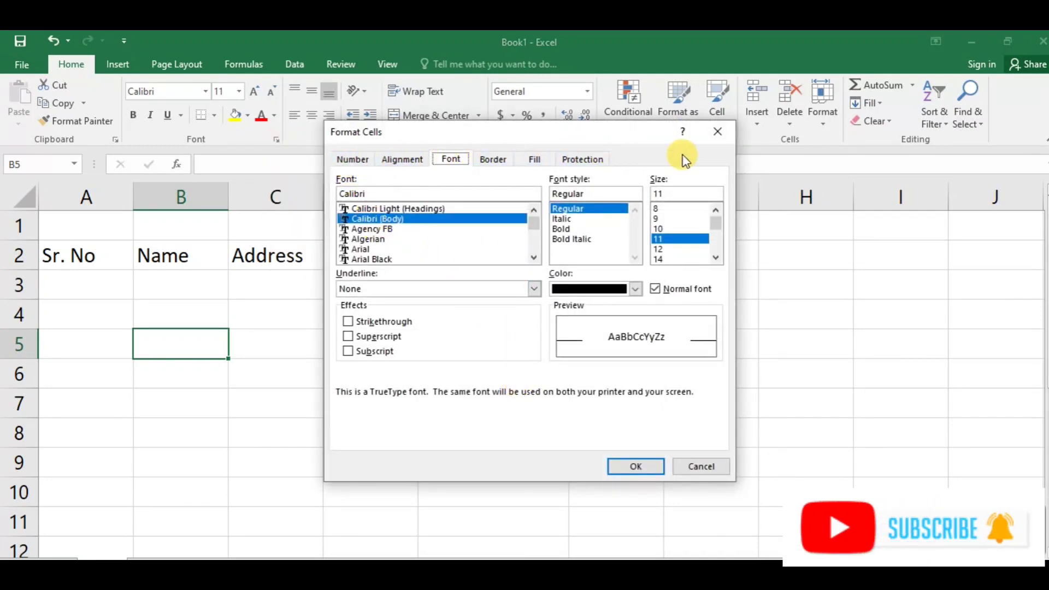
click(353, 159)
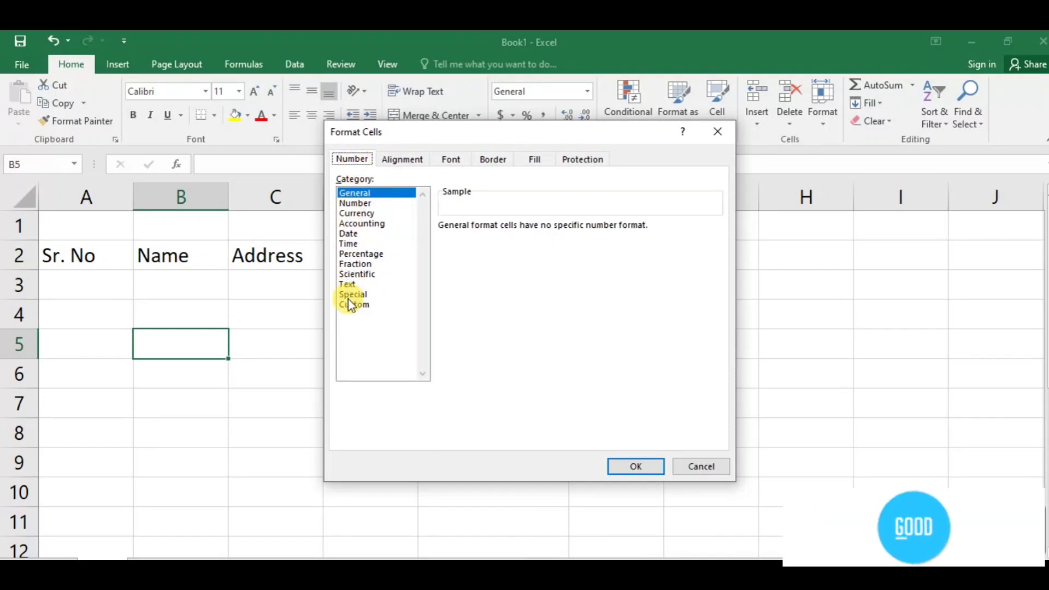
click(393, 160)
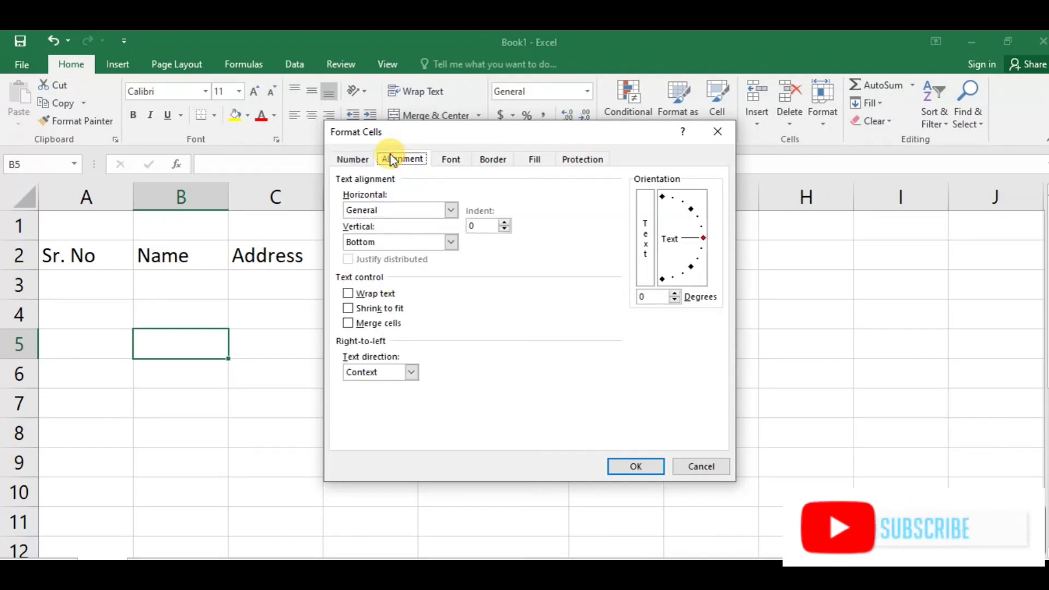
click(450, 160)
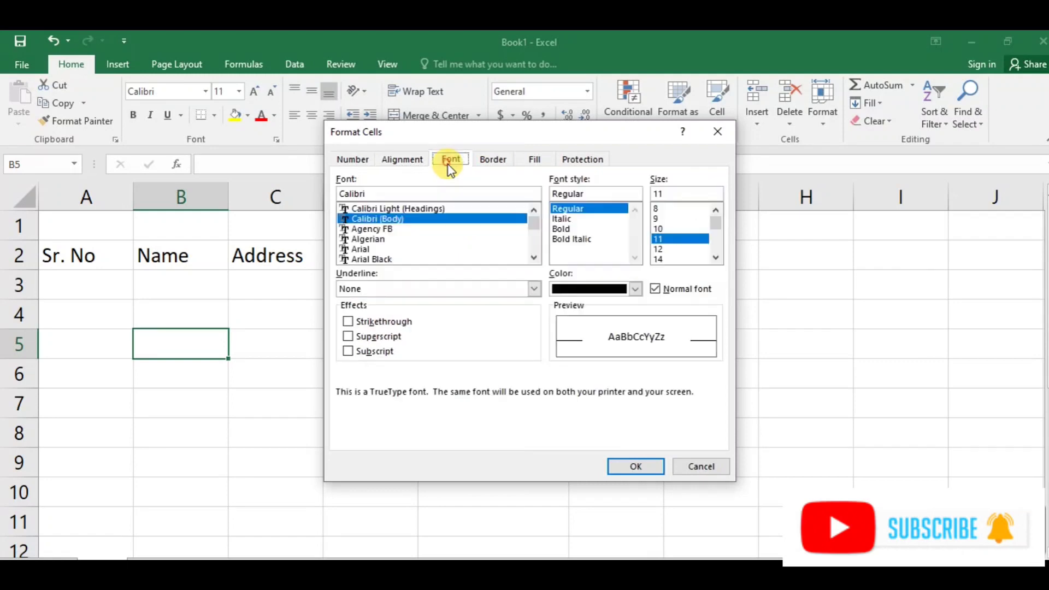
click(487, 163)
click(545, 162)
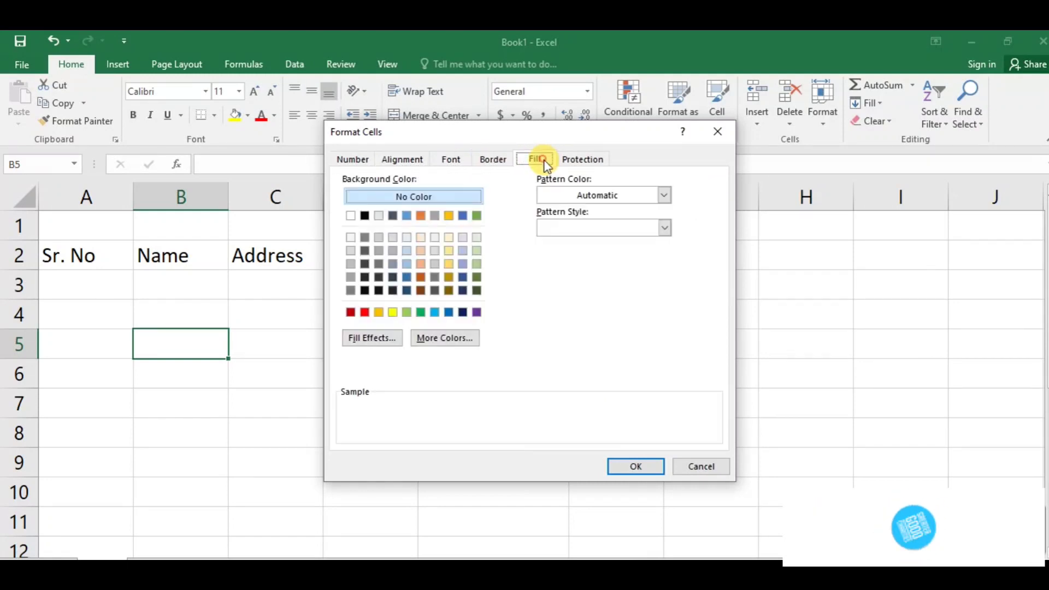
click(584, 163)
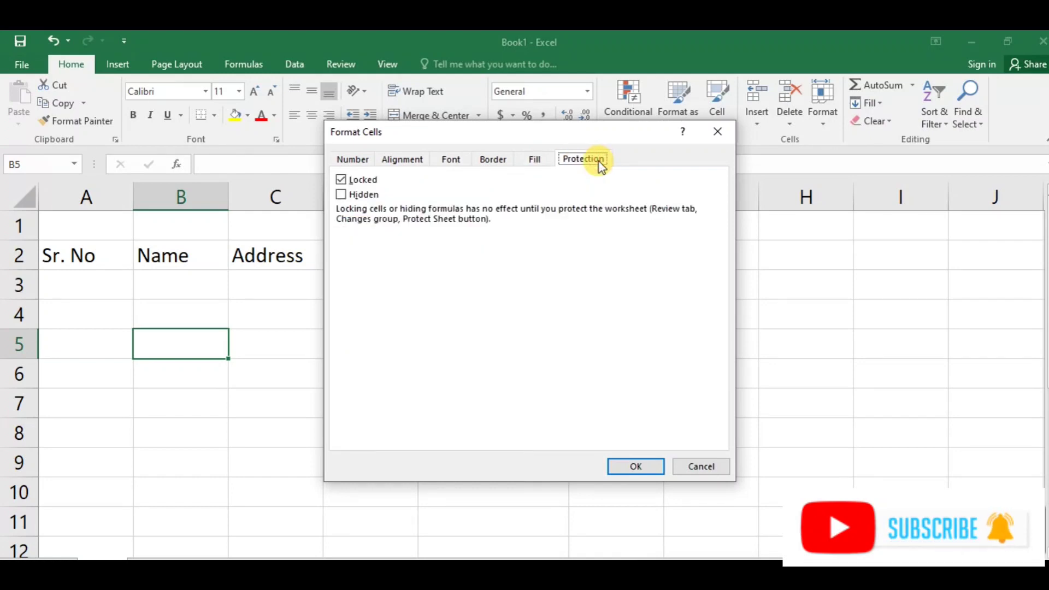
click(402, 160)
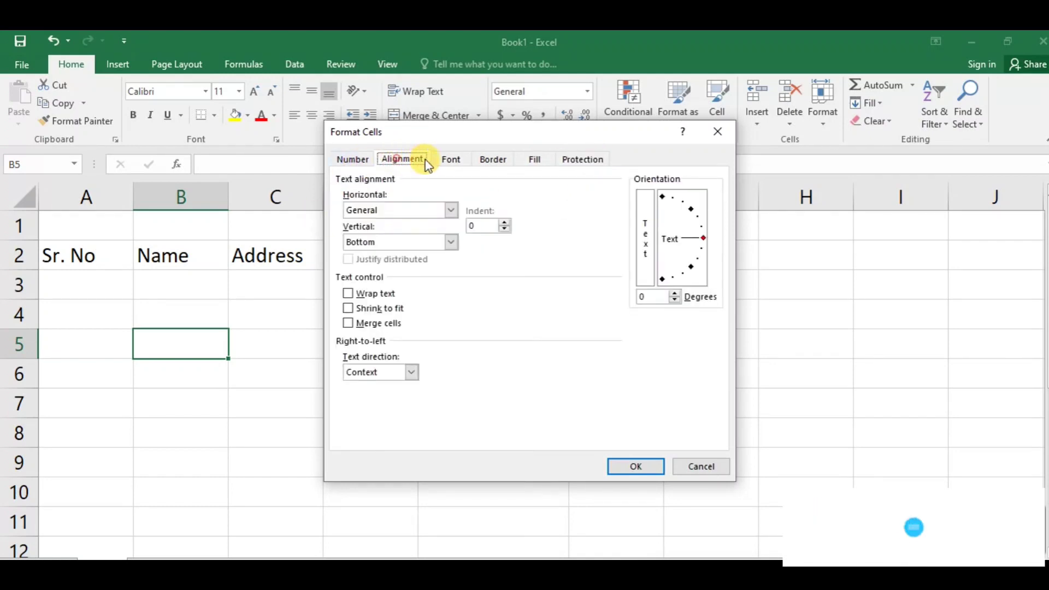
click(446, 163)
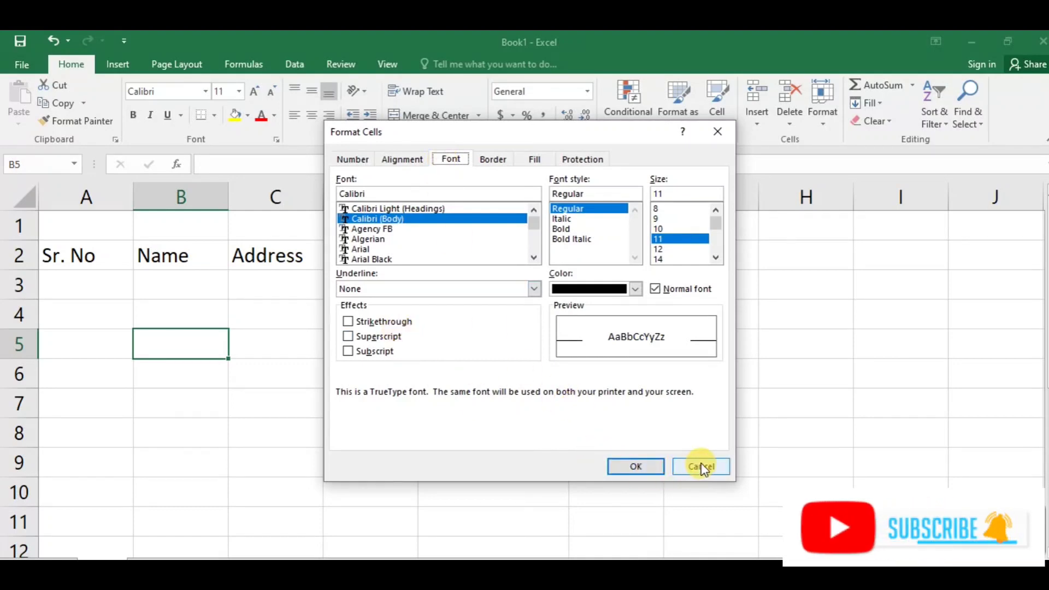
- Preview the strikethrough, superscript and subscript font effects for cell B5 and discard the changes
click(351, 321)
click(351, 337)
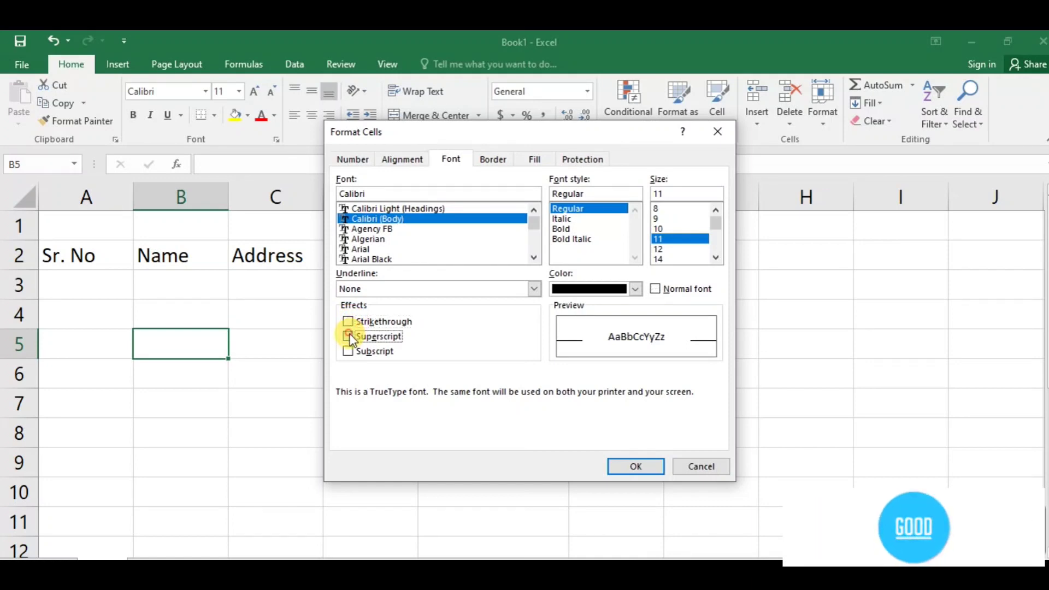
click(349, 351)
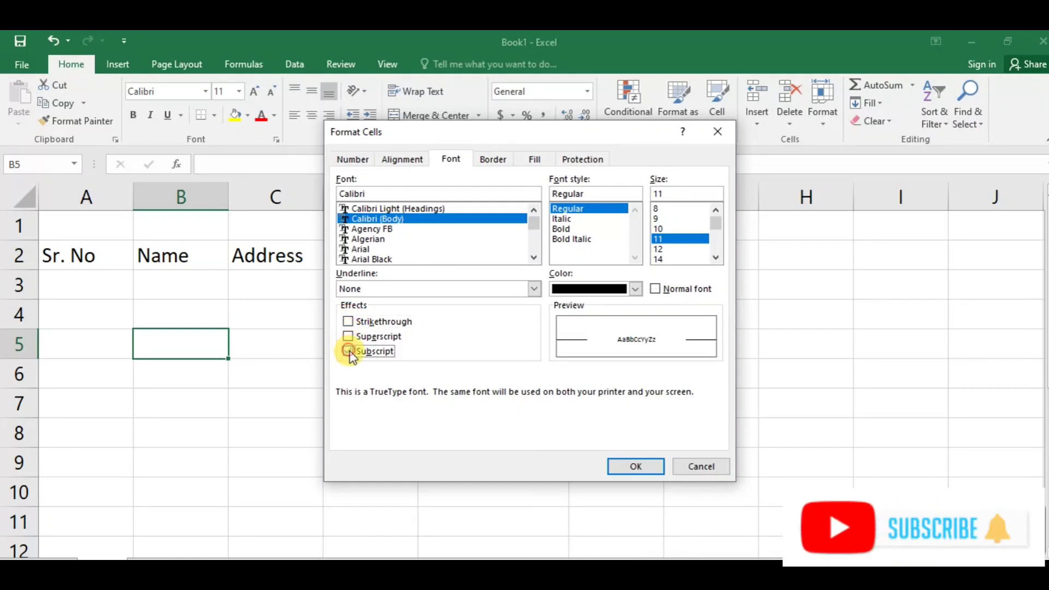
click(349, 352)
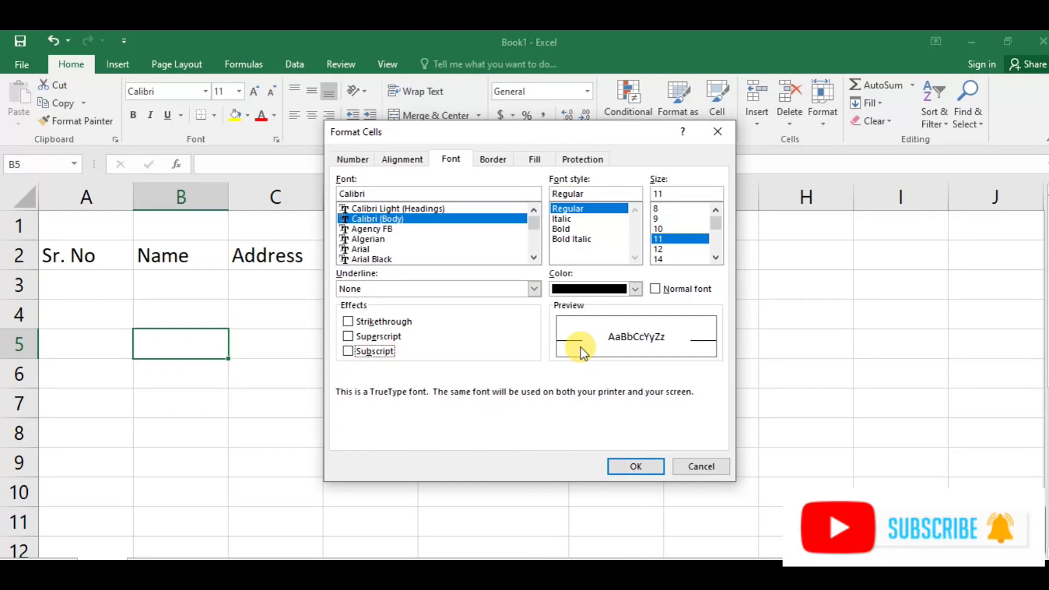
click(696, 462)
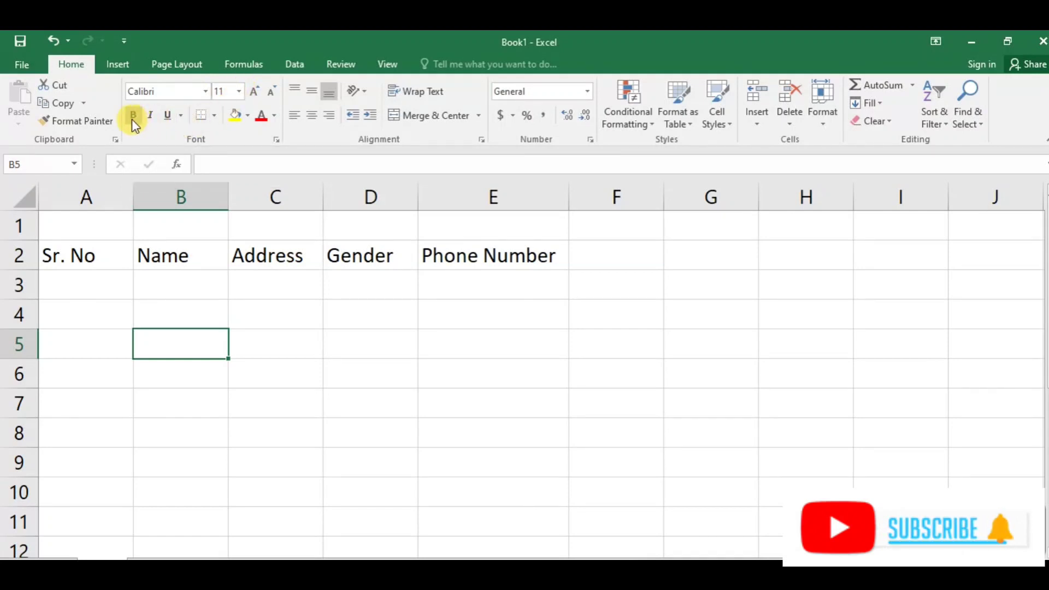
- Examine the available cell border options and the font colour palette
click(216, 116)
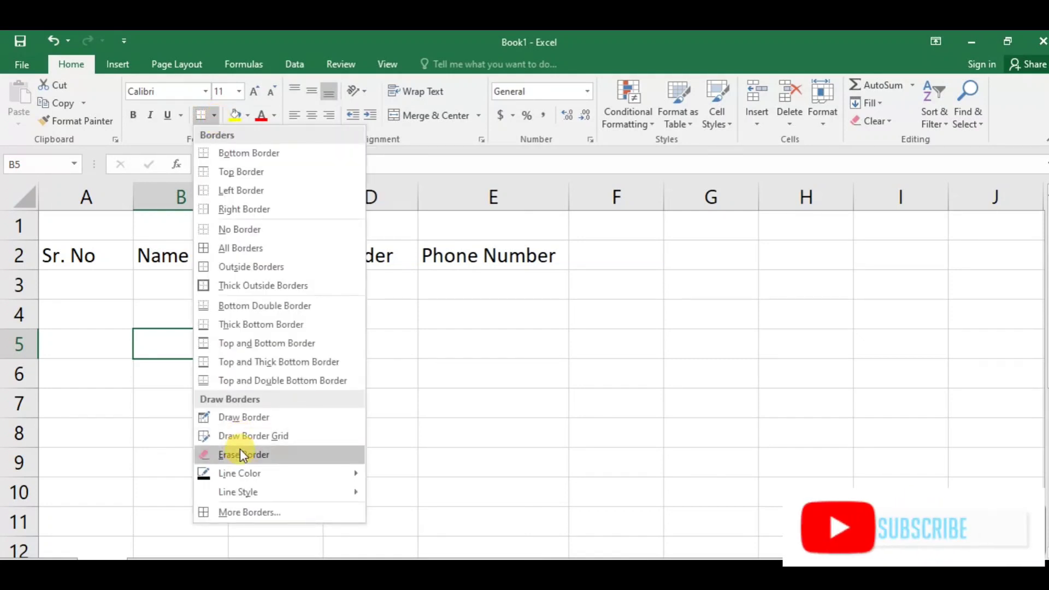
click(216, 114)
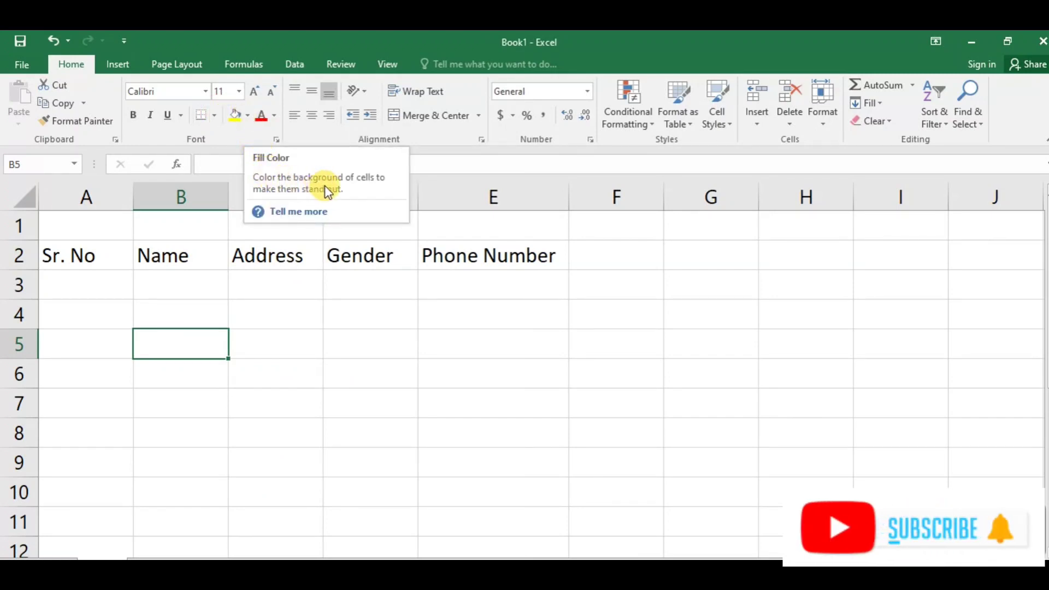
click(276, 116)
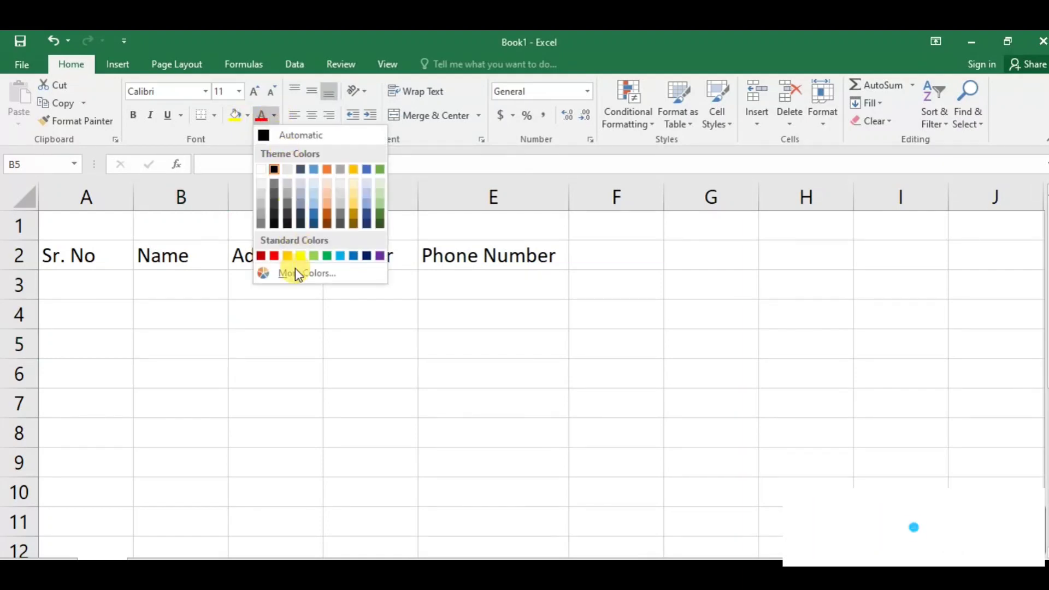
click(275, 115)
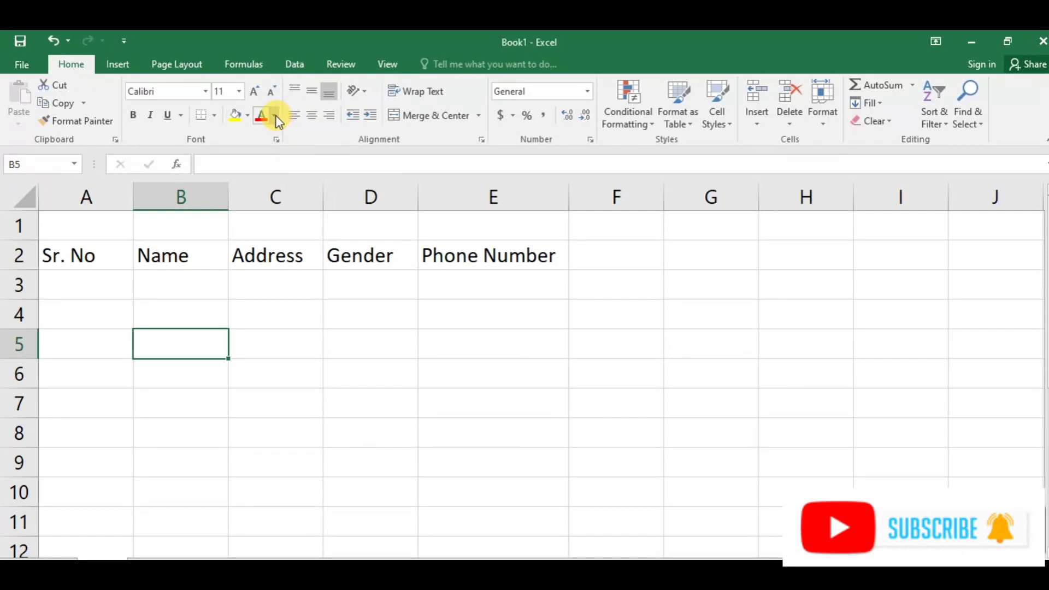
click(277, 332)
- Enter 1 and 2 under Sr. No in A3 and A4, and extend the series to 7 in A9
click(109, 285)
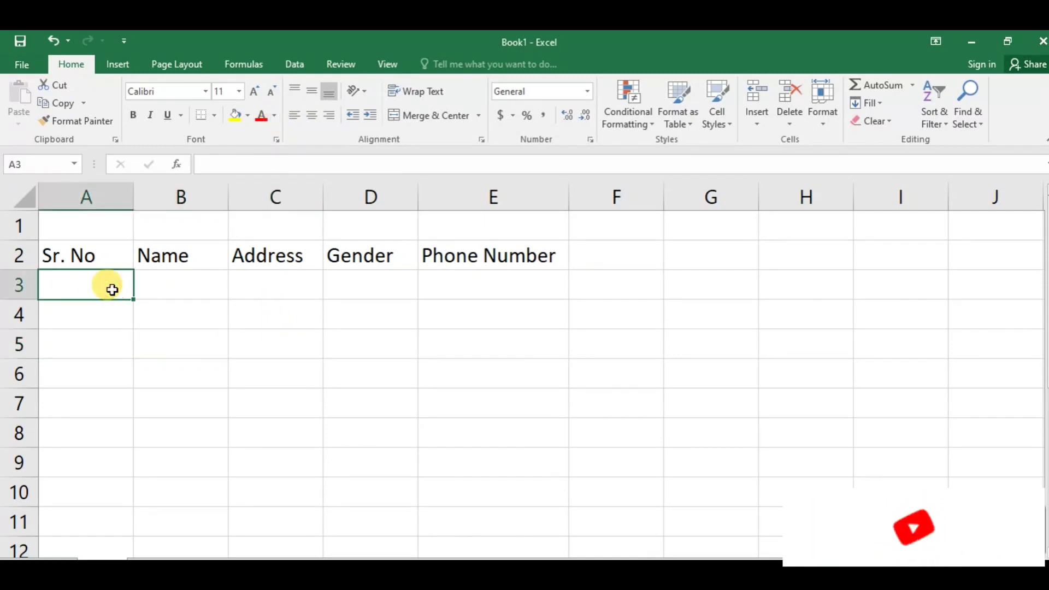
text(1)
key(Return)
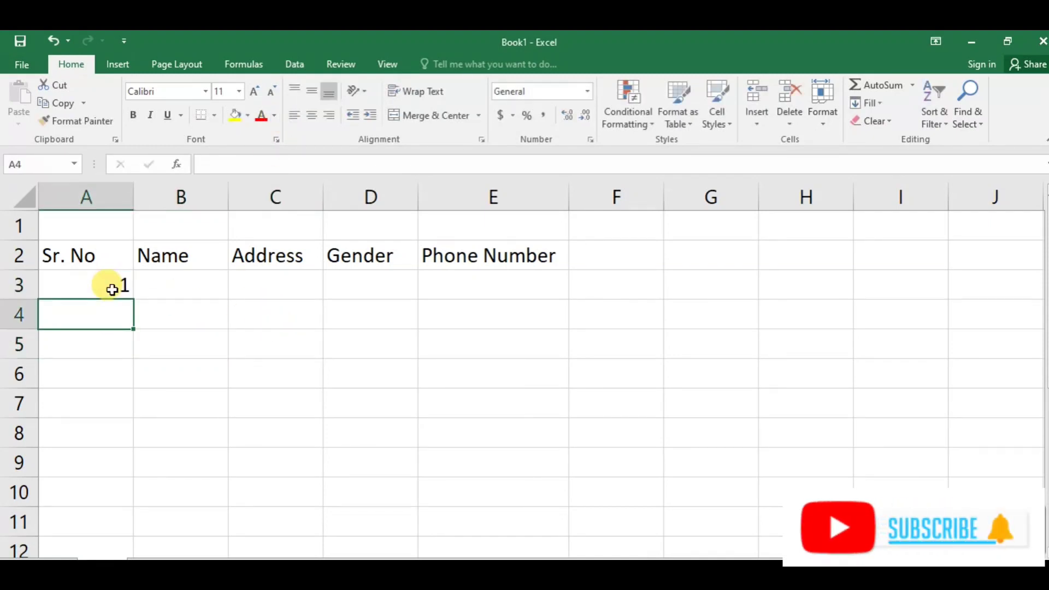
text(2)
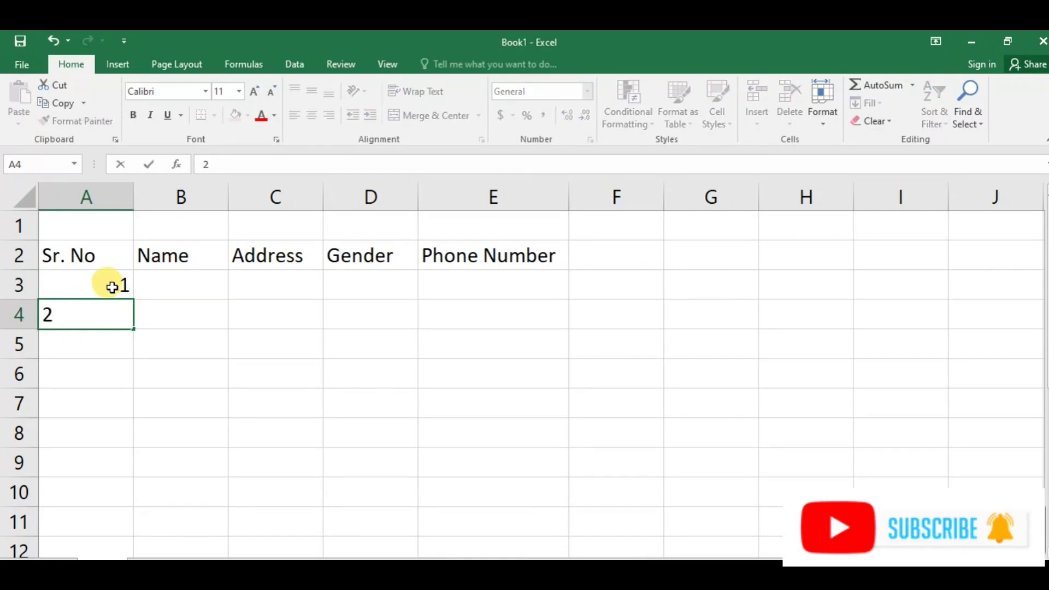
click(224, 337)
drag(86, 281, 119, 467)
click(232, 375)
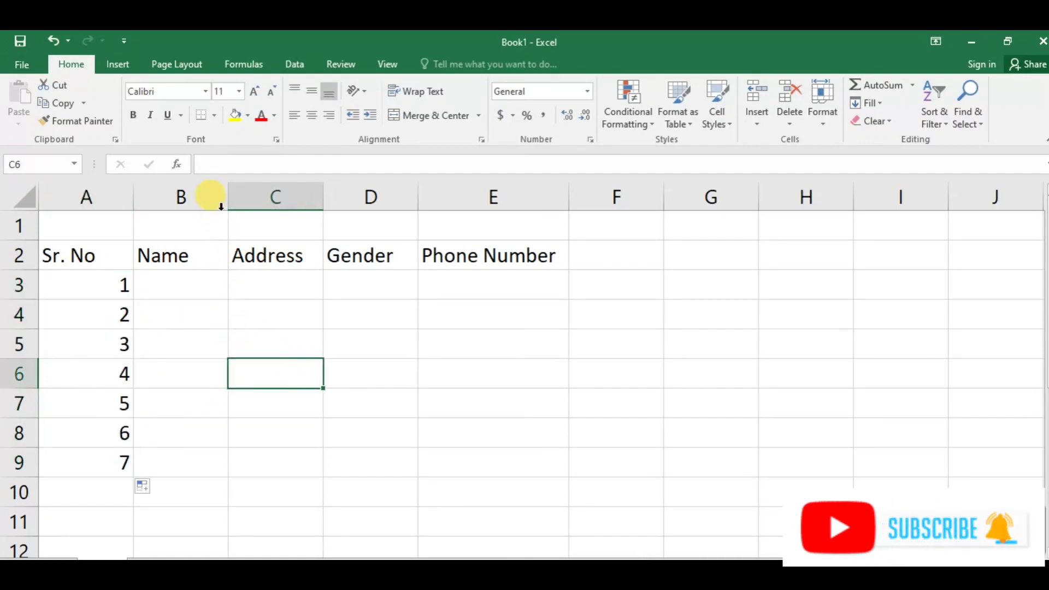
- Widen column B and enter the first person's name in cell B3
drag(228, 195, 276, 193)
click(220, 419)
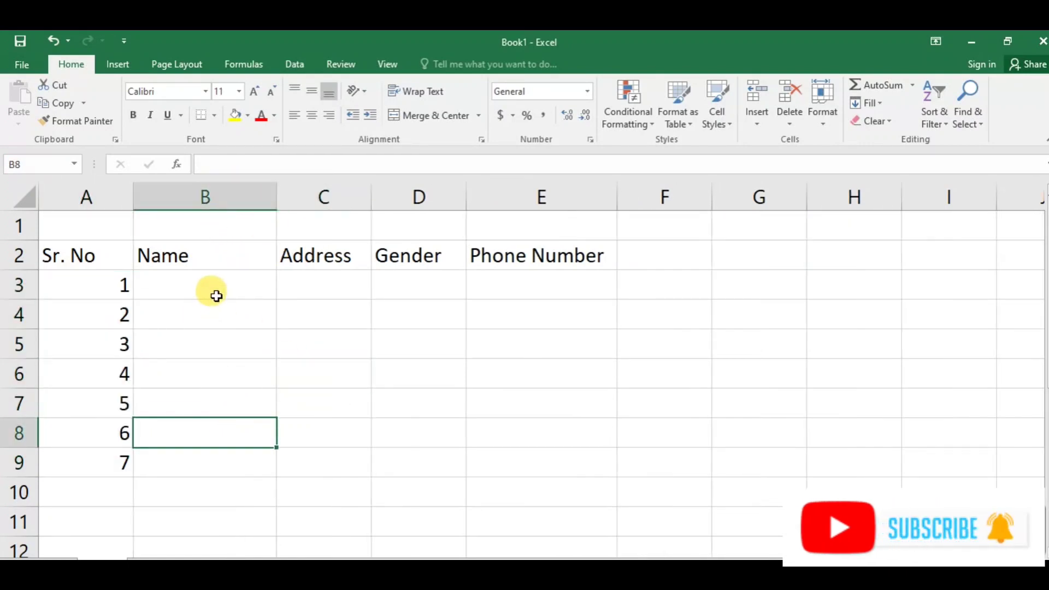
click(214, 292)
text(Dee)
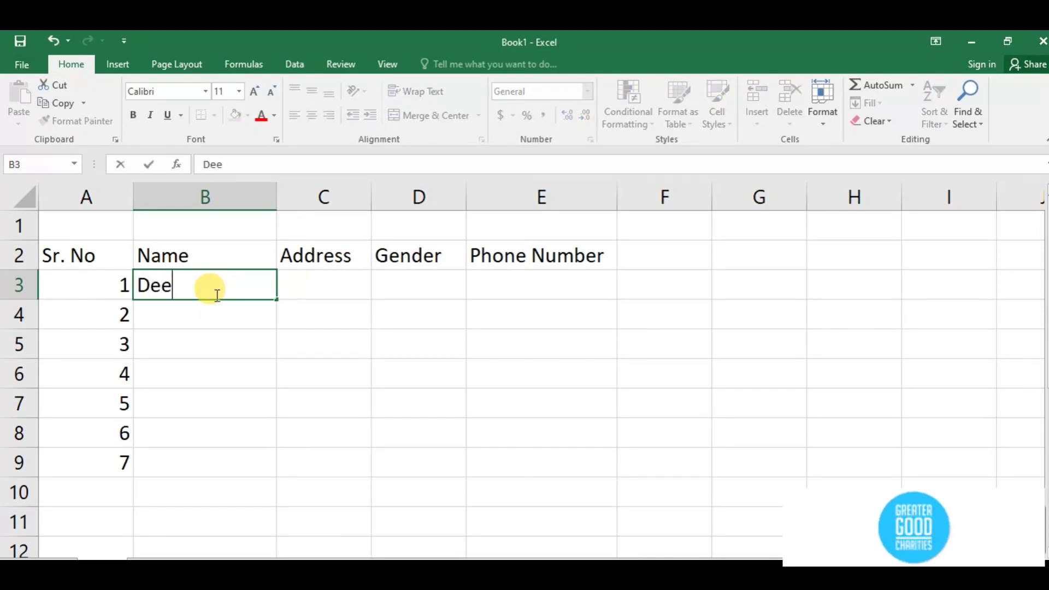
text(pak)
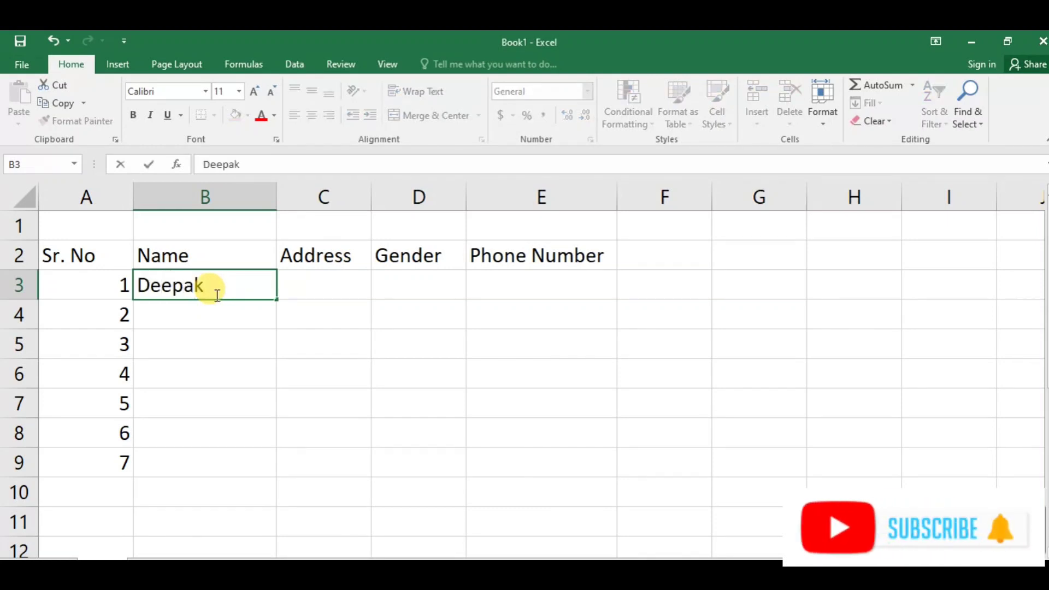
key(Return)
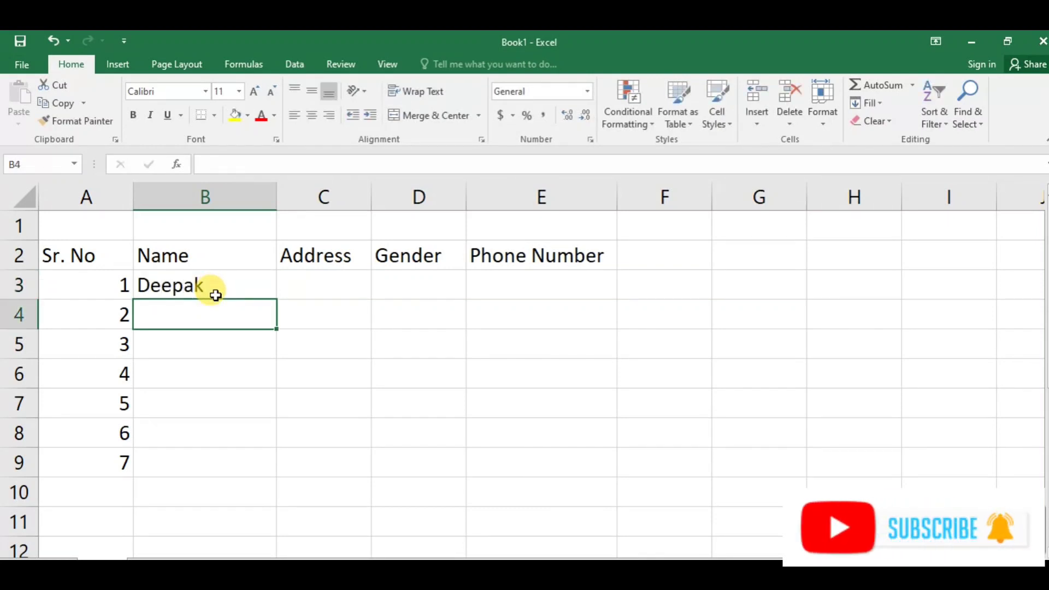
- Enter the names of the second and third people in cells B4 and B5
text(Gur)
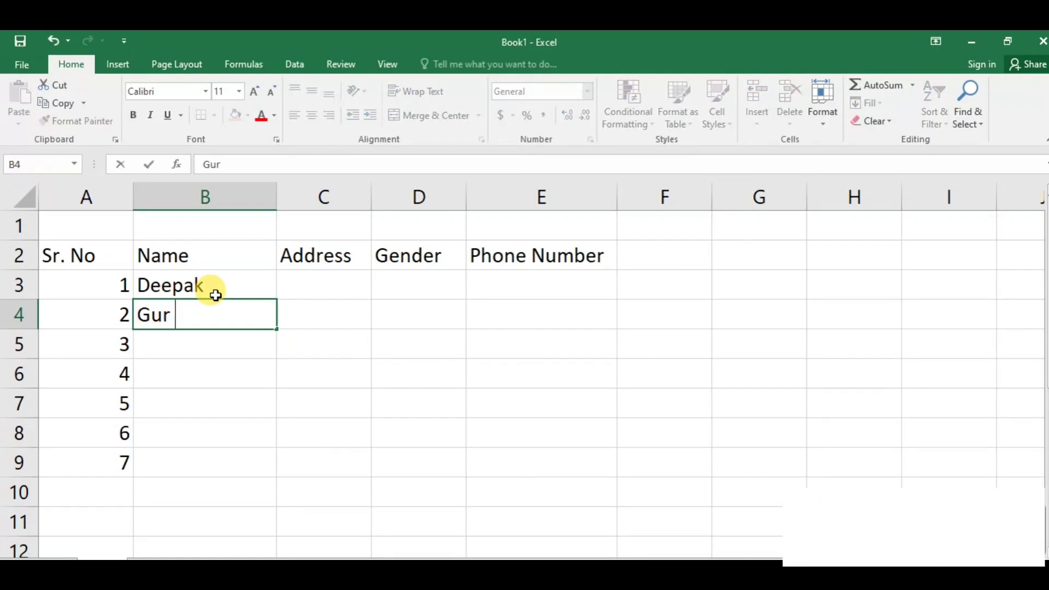
text( Prasad)
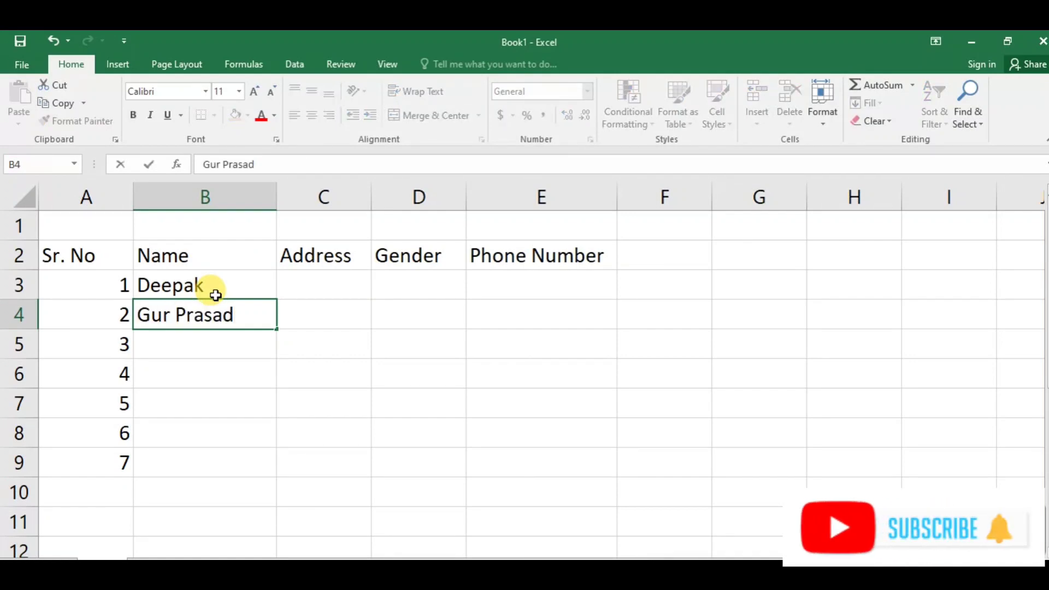
key(Return)
text(S)
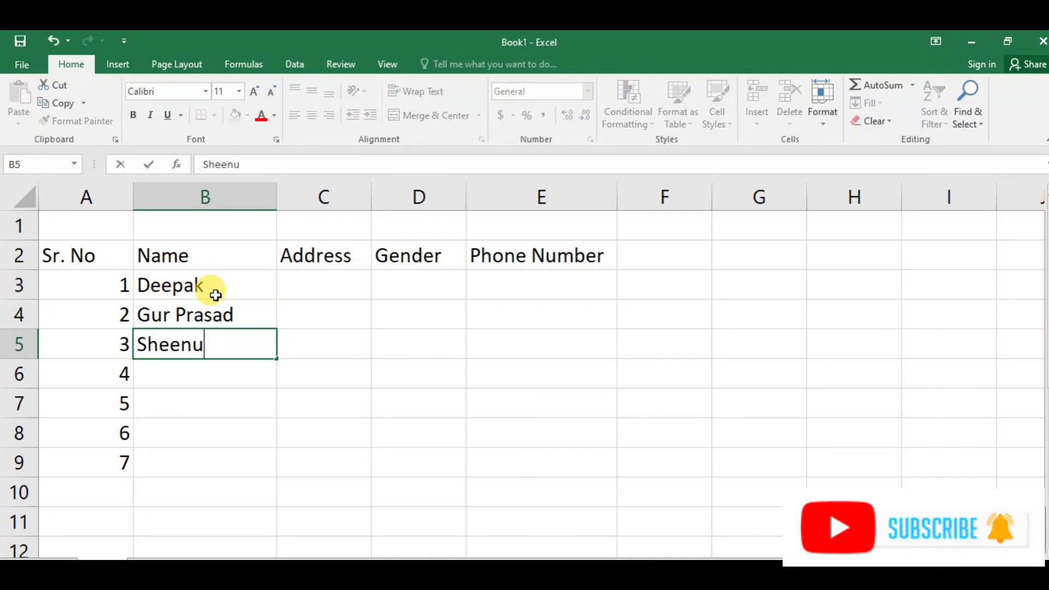
text(heenu)
key(Return)
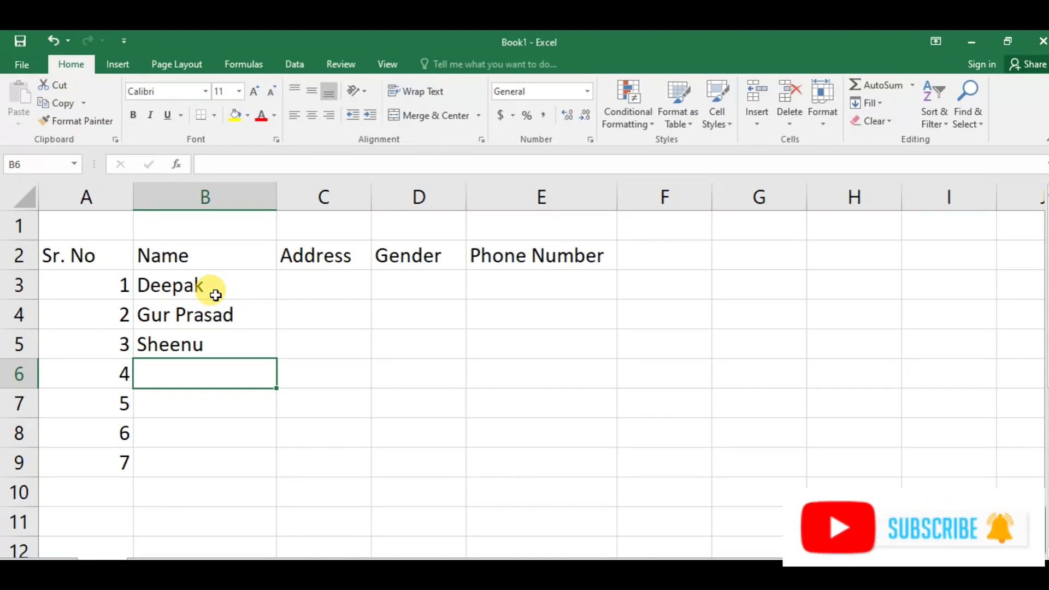
- Fill in the names of the fourth to sixth people in cells B6 to B8
text(Suk)
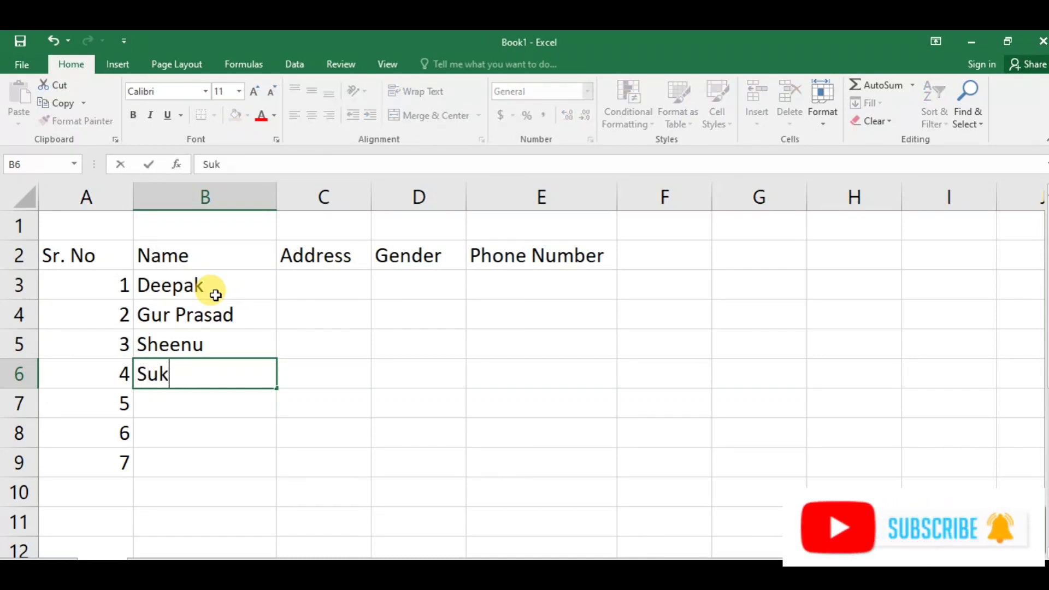
text(hpinder)
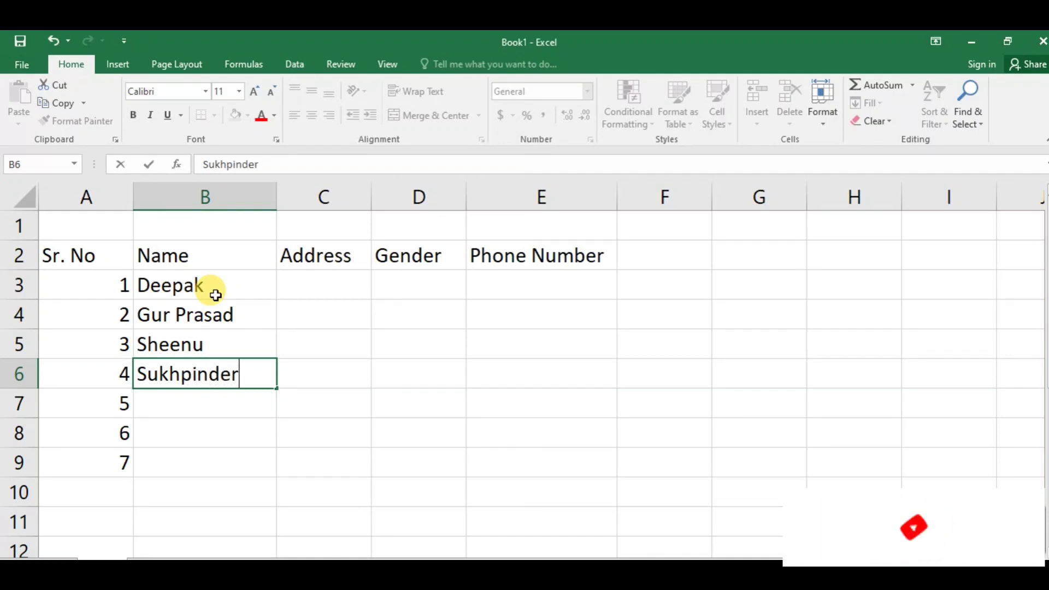
key(Return)
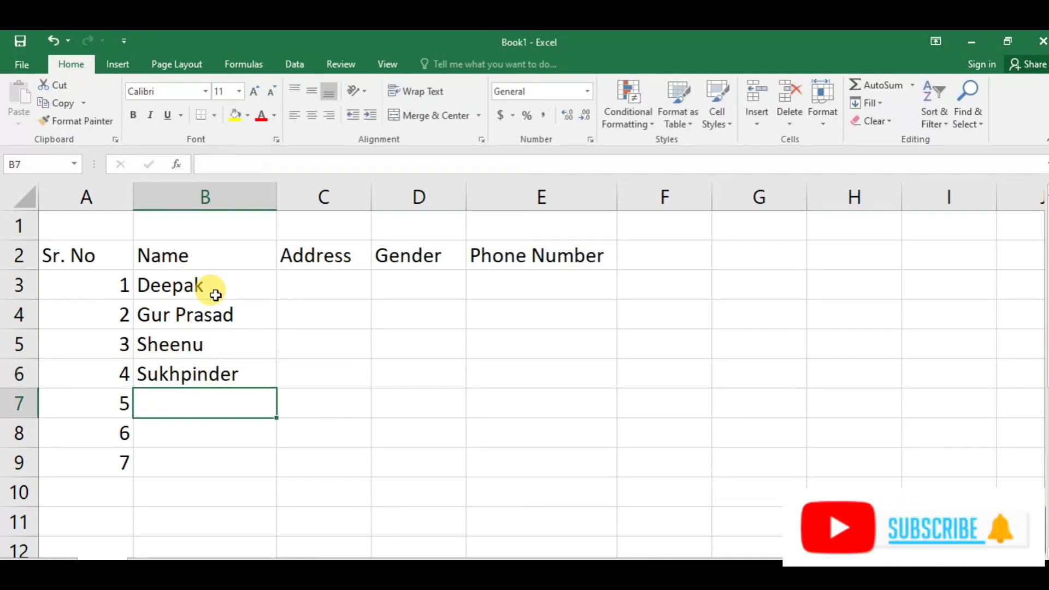
text(Sukhm)
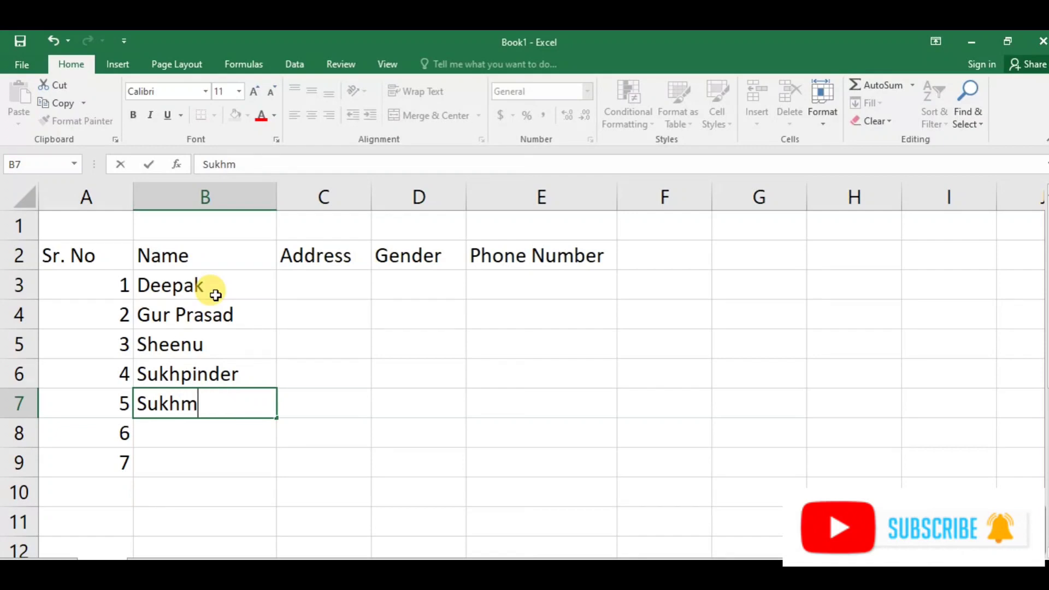
text(ander)
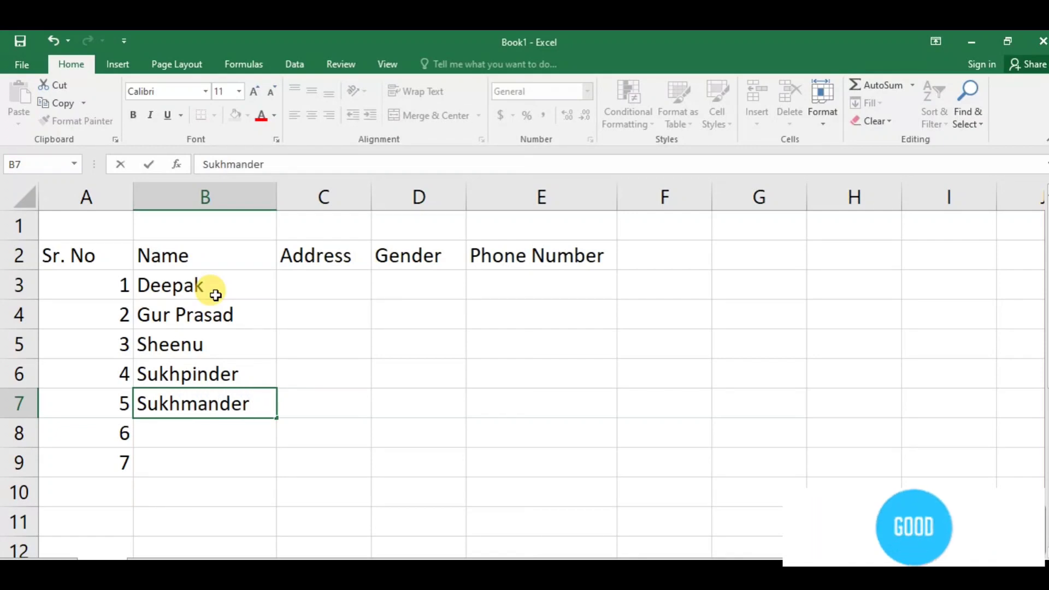
key(Return)
text(Smiley)
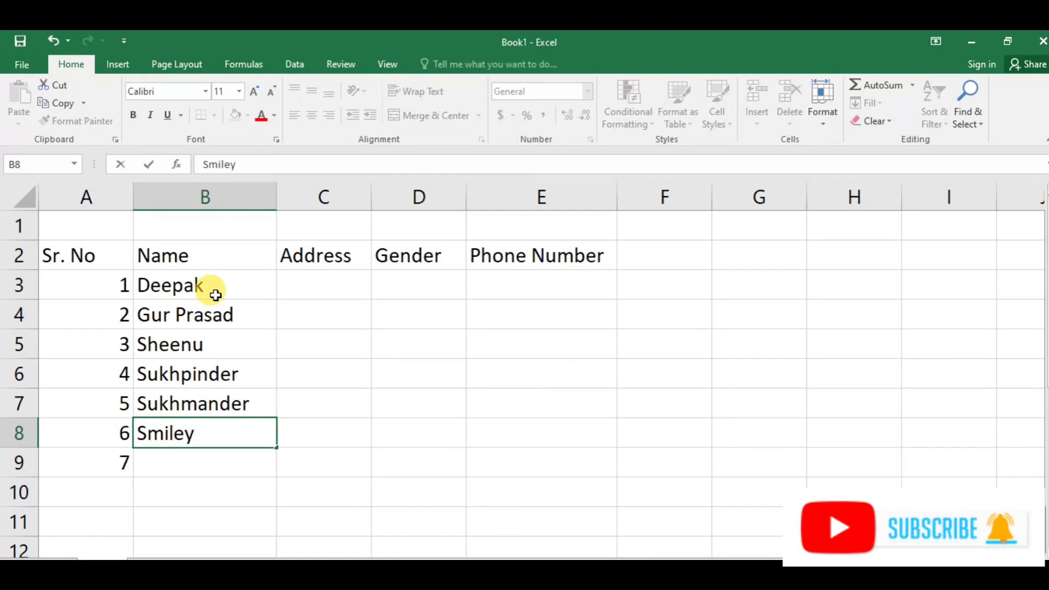
key(Return)
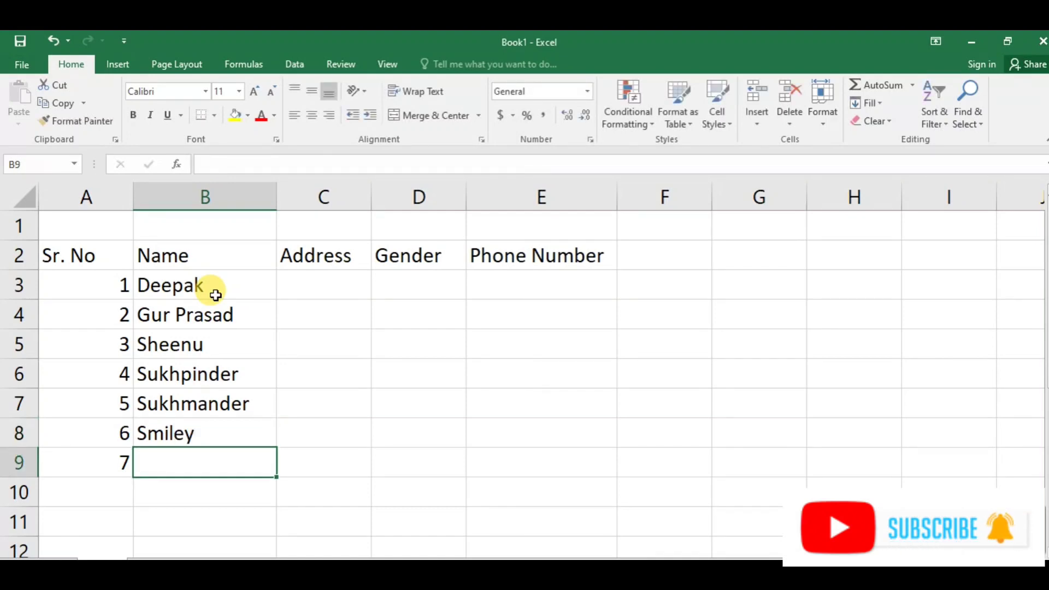
- Enter the seventh person's name in cell B9
text(Sur)
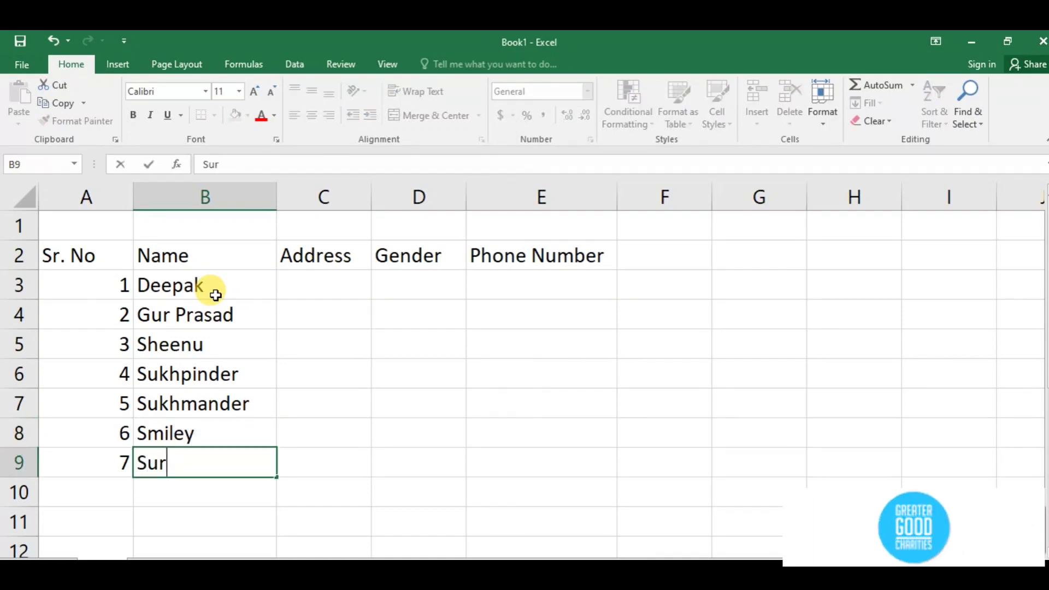
text(esh)
key(Tab)
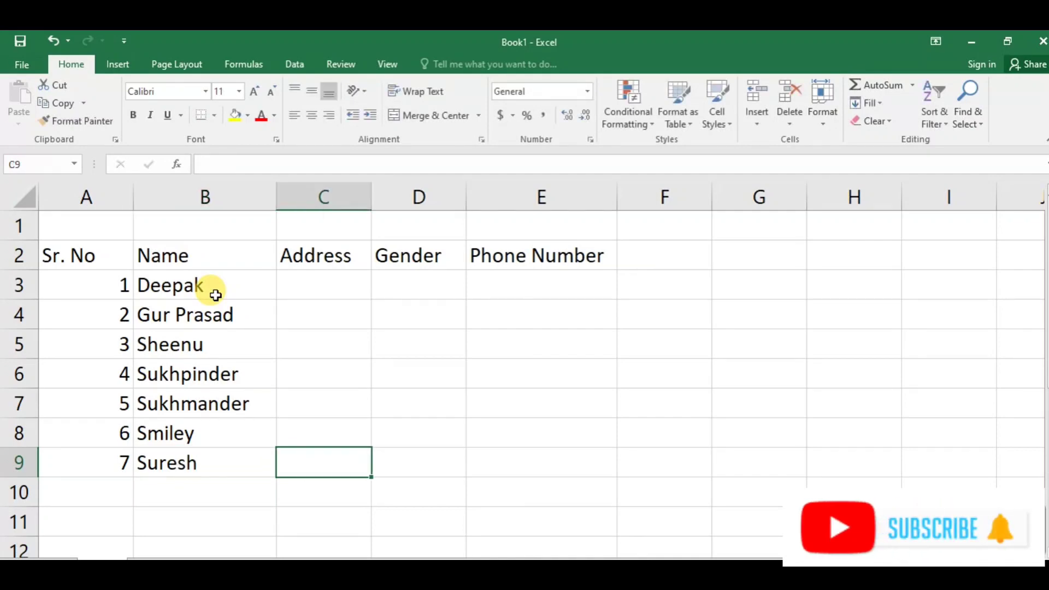
- Enter Cti as the address in C3 and copy it down through C9
key(Up)
key(Up)
key(Up)
key(Up)
key(Up)
key(Up)
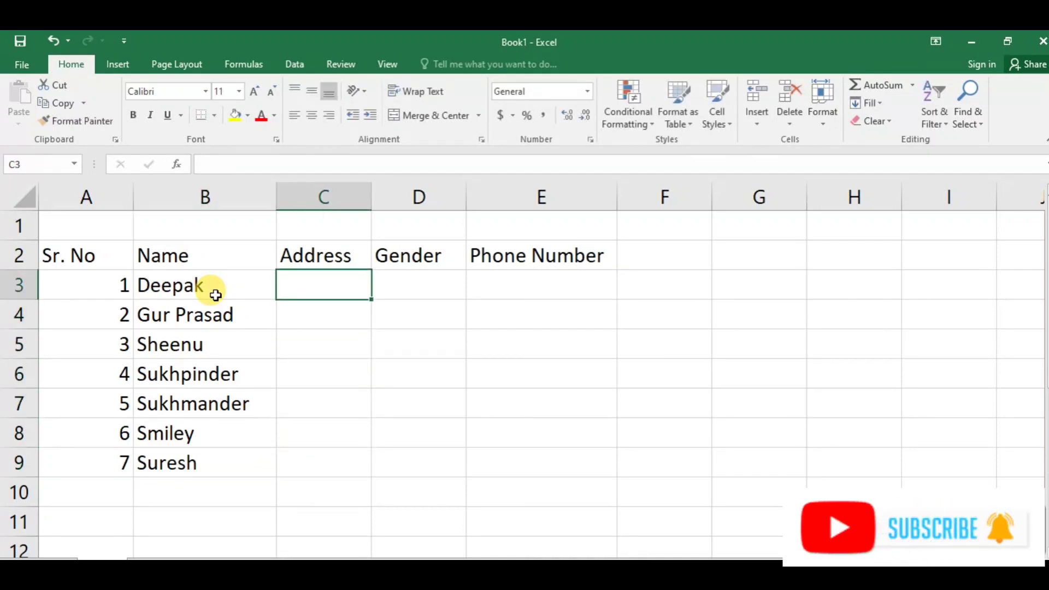
text(Cti)
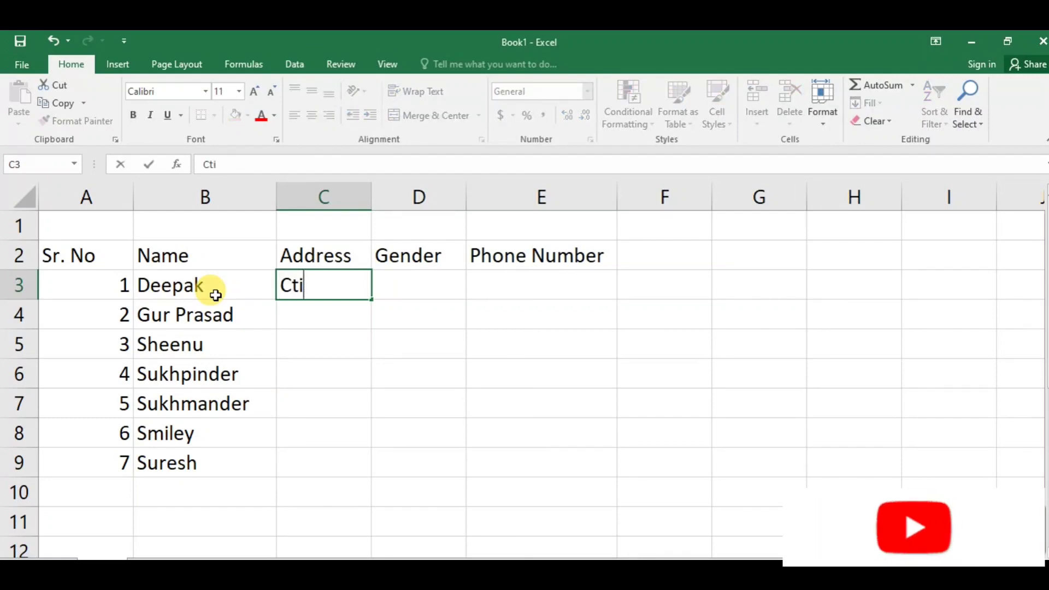
key(Return)
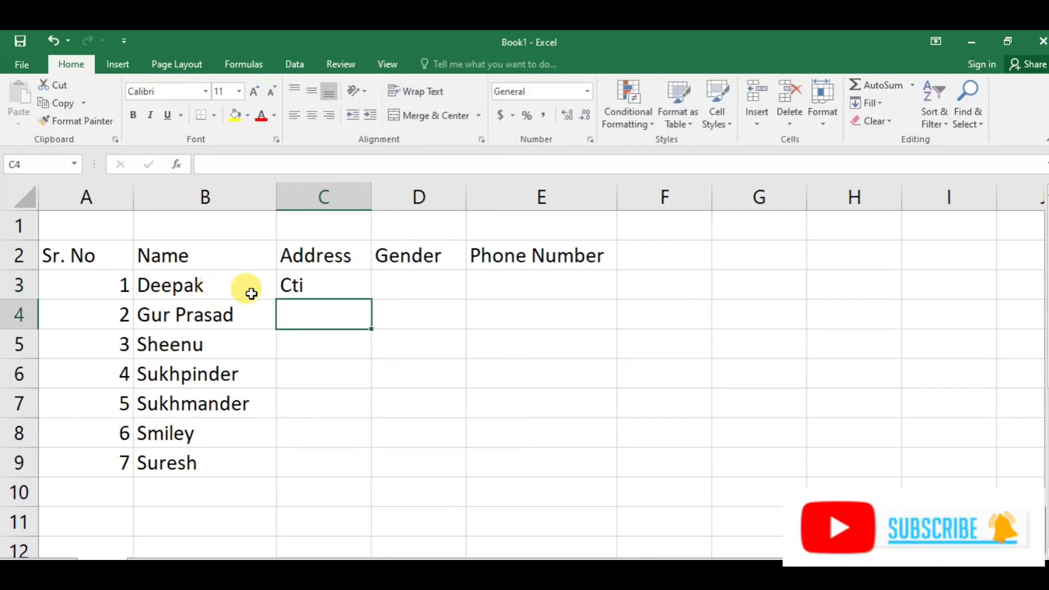
click(295, 285)
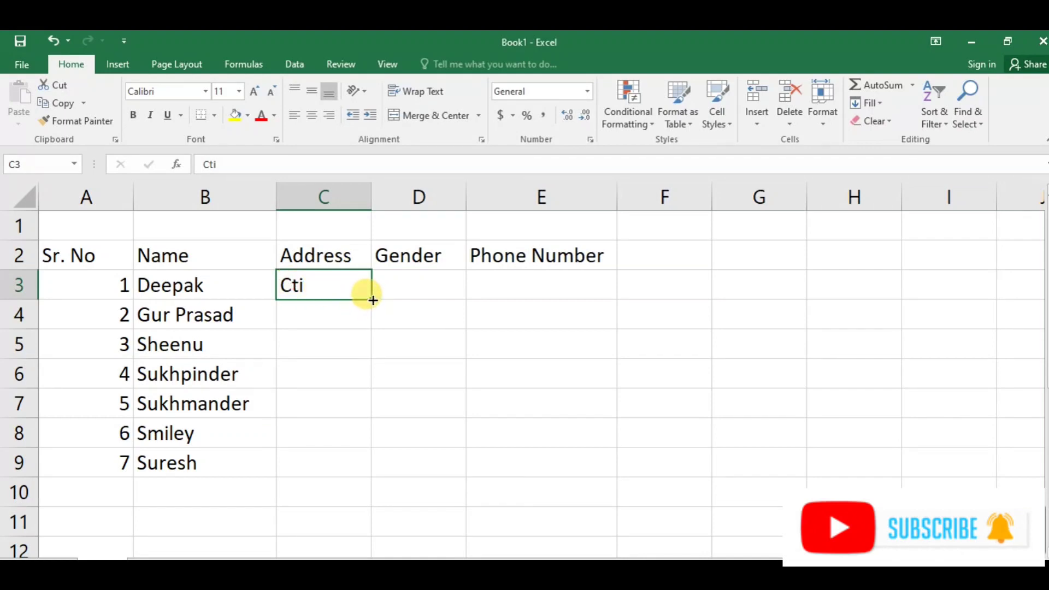
drag(372, 300, 370, 470)
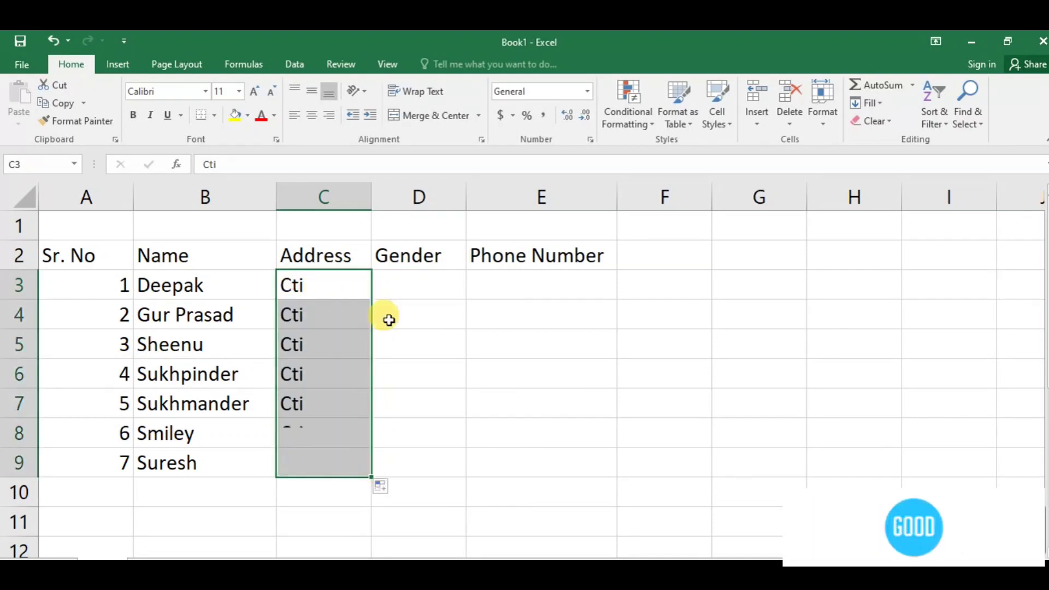
- Enter M under Gender in cell D3
click(410, 284)
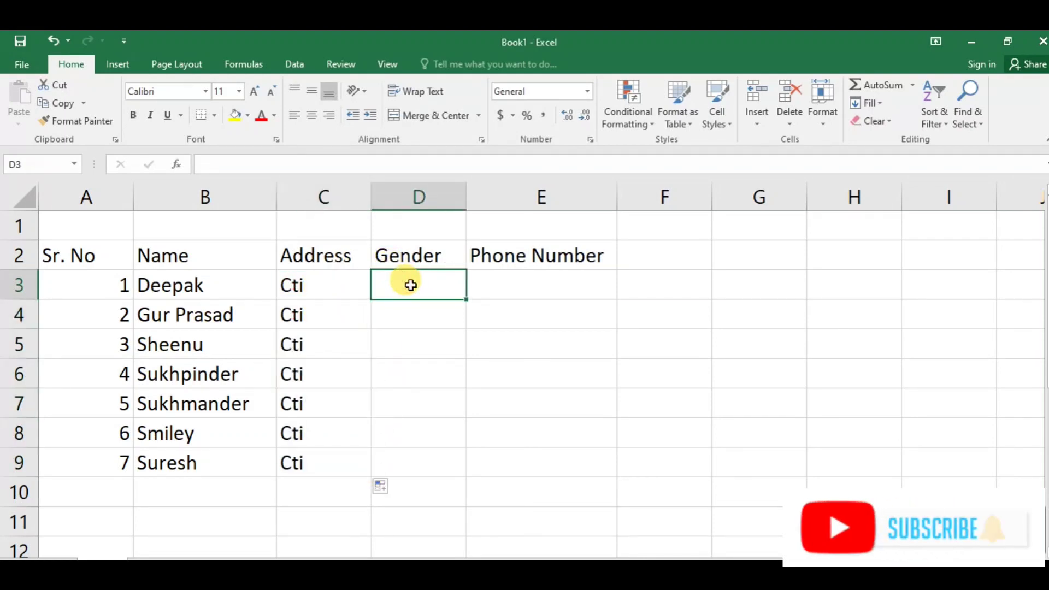
text(M)
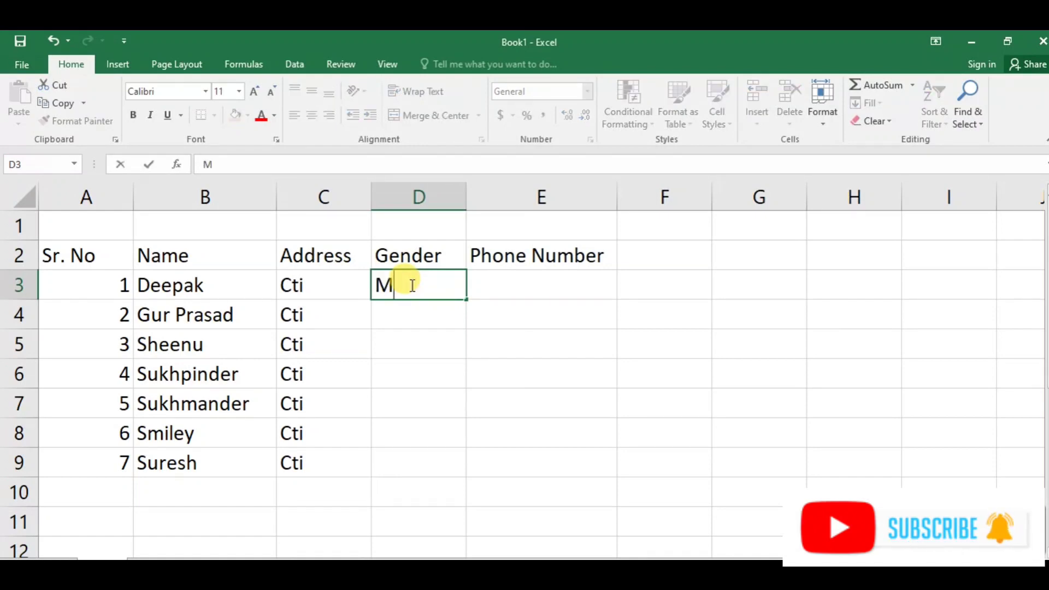
click(505, 389)
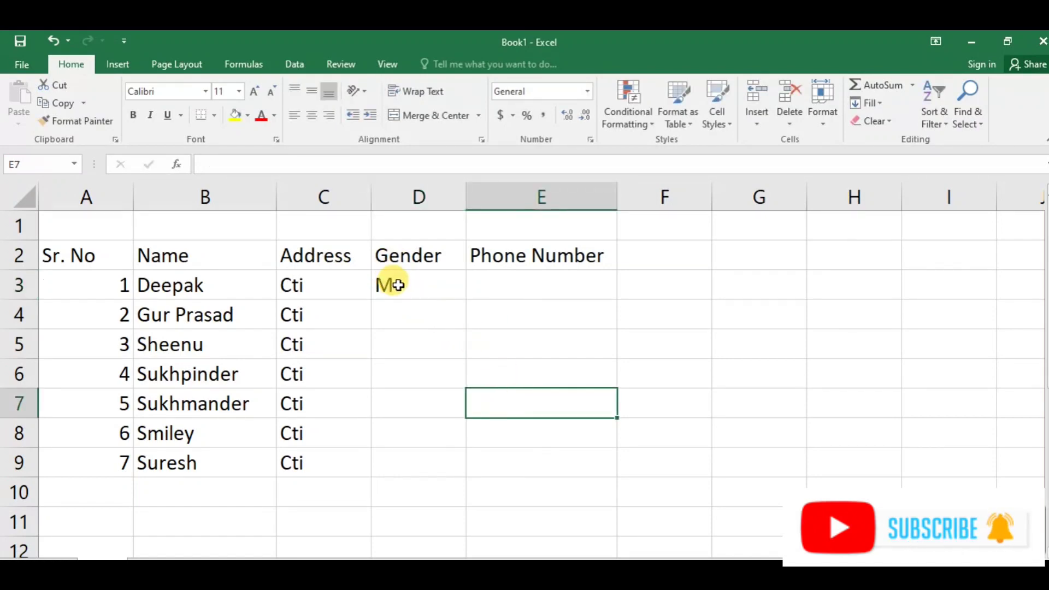
drag(398, 285, 399, 393)
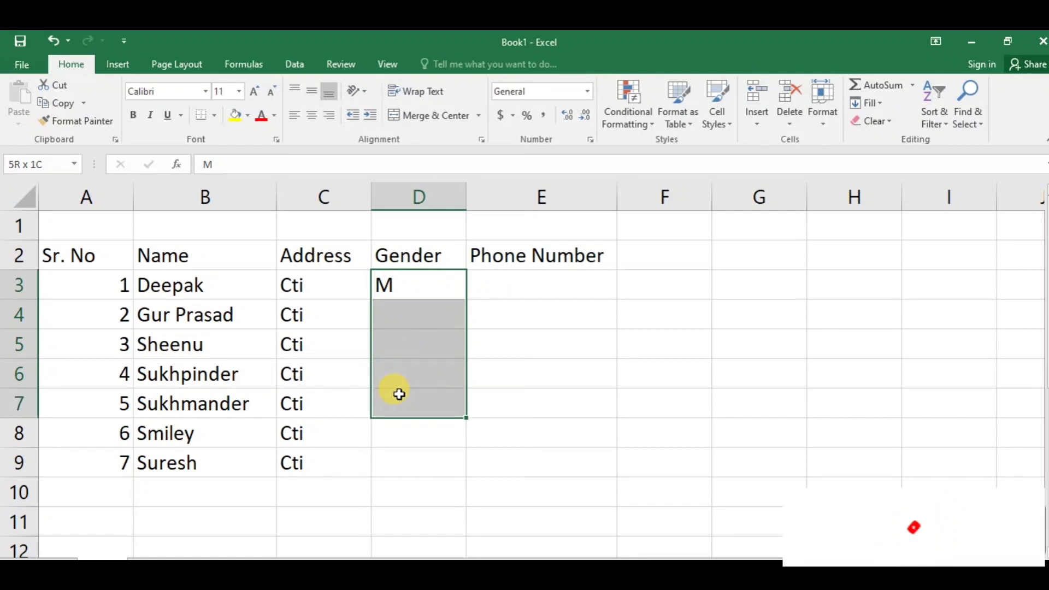
text(D)
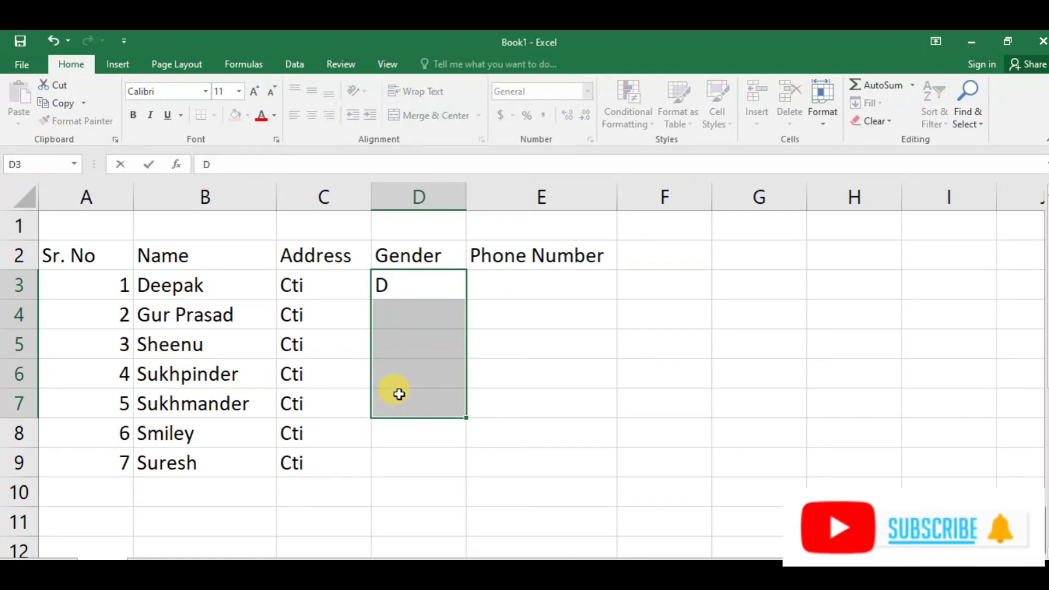
key(ctrl+z)
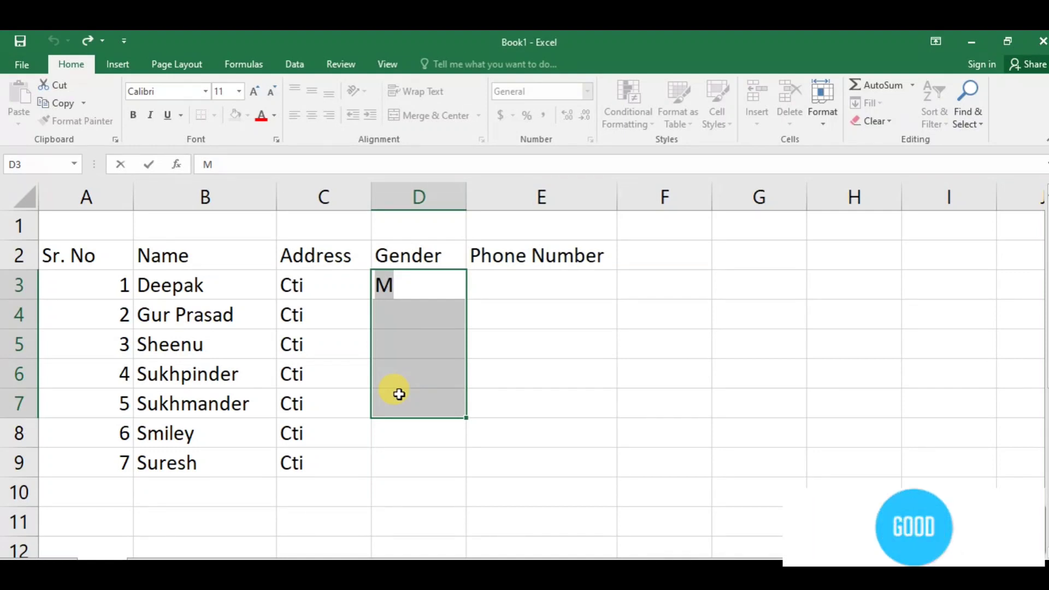
click(585, 347)
- Fill M down the Gender column from D3 to D7, and enter F in D8 and M in D9
drag(398, 284, 401, 405)
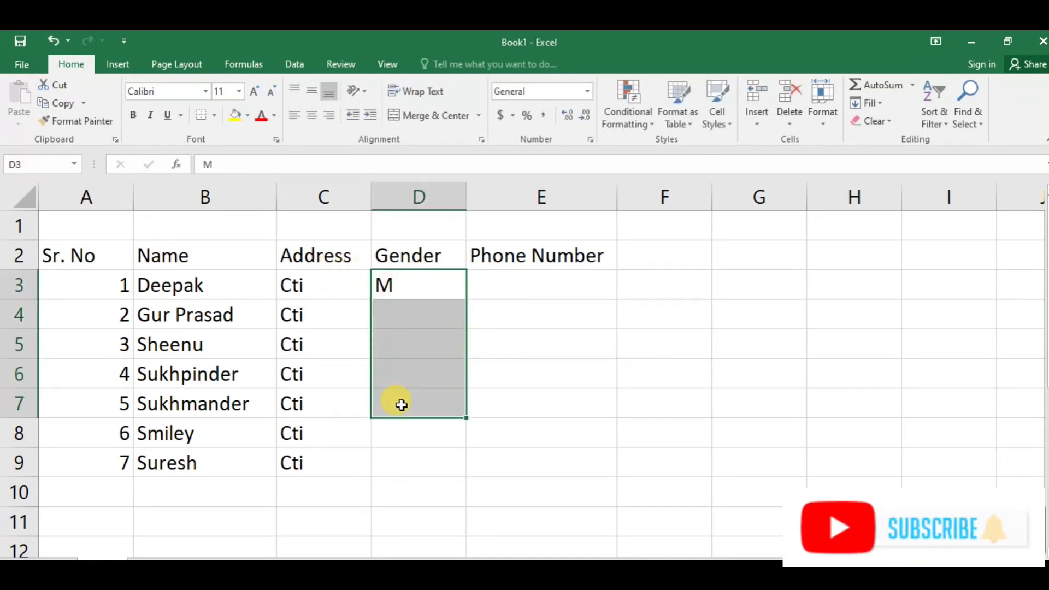
click(403, 438)
text(F)
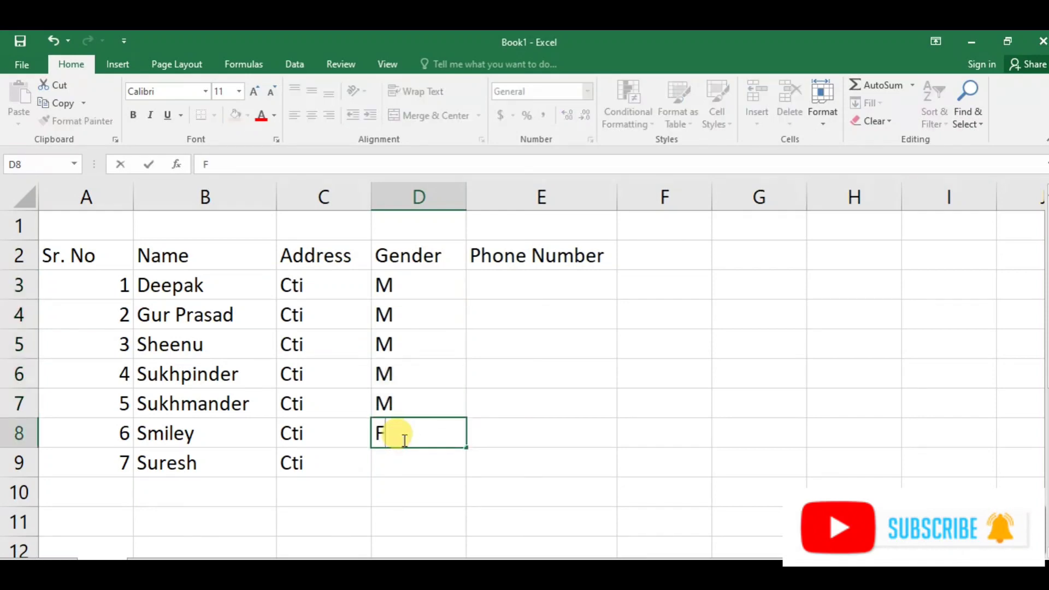
key(Return)
text(M)
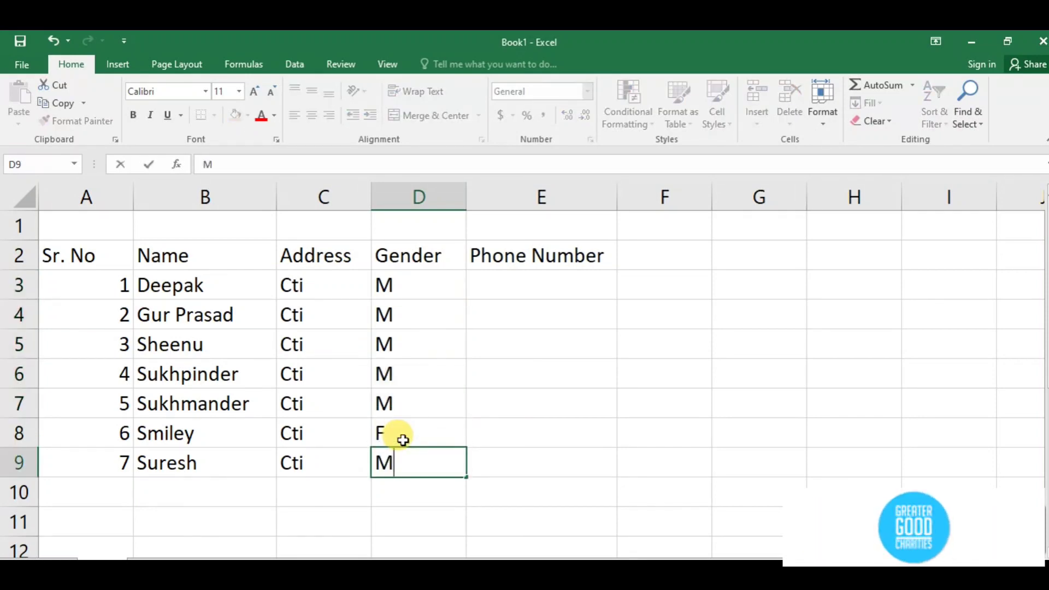
key(Tab)
- Enter the first person's phone number in cell E3
key(Up)
key(Up)
key(Up)
key(Up)
key(Up)
key(Up)
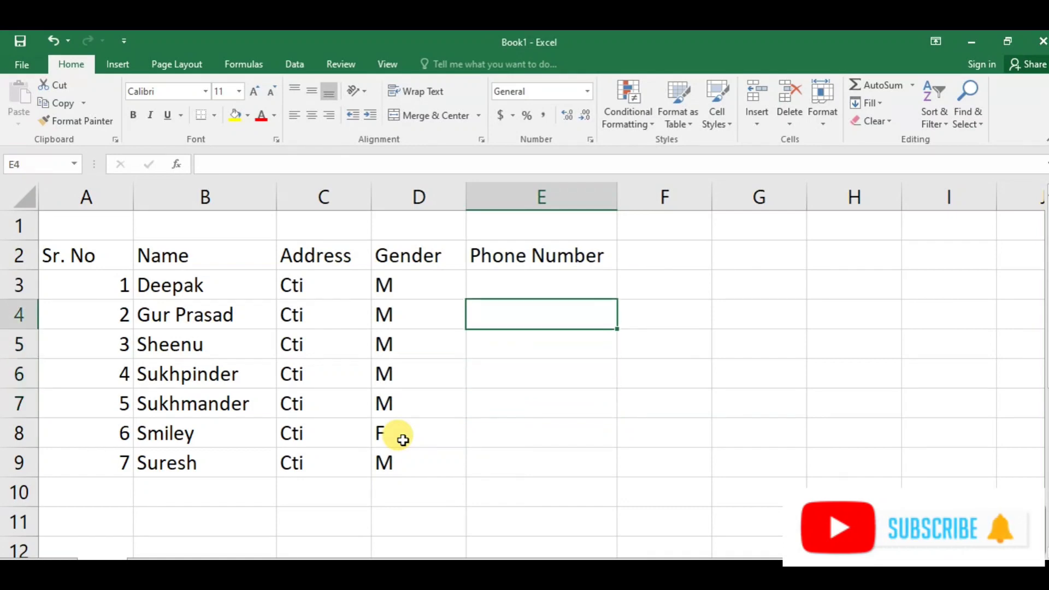
text(123)
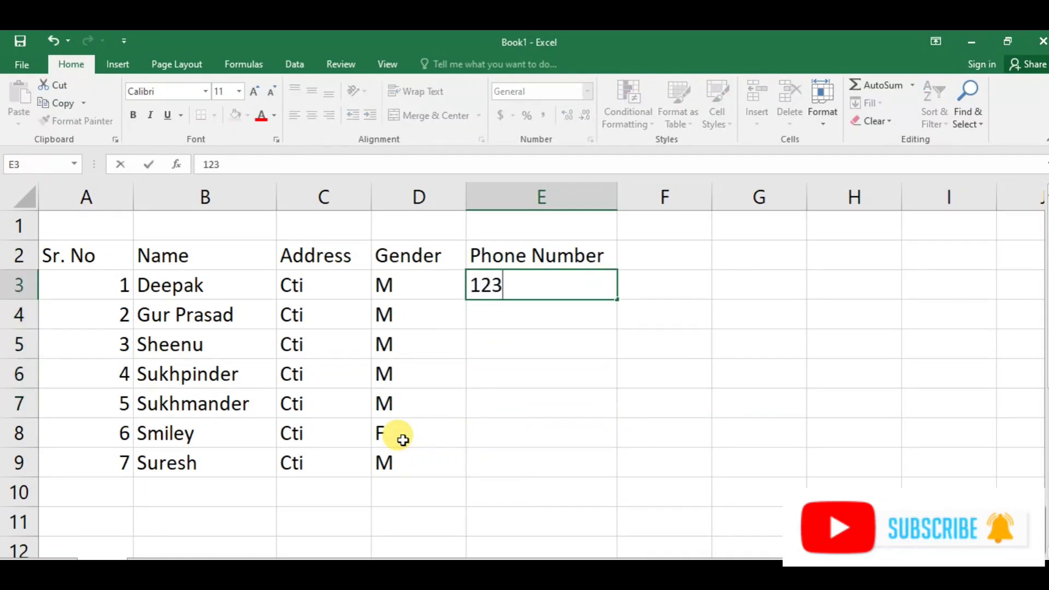
text(45678)
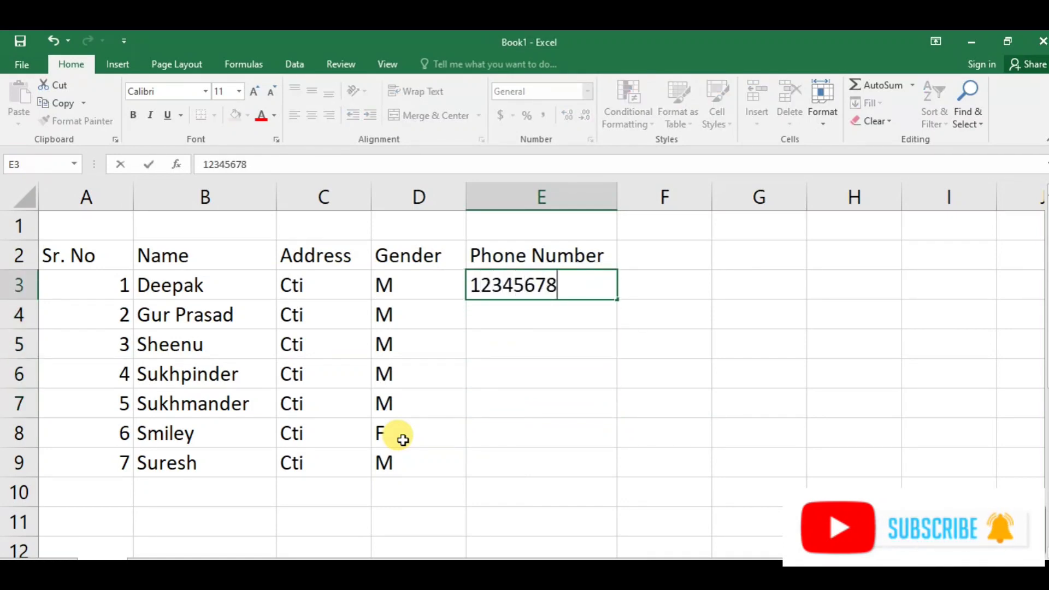
text(9)
click(629, 342)
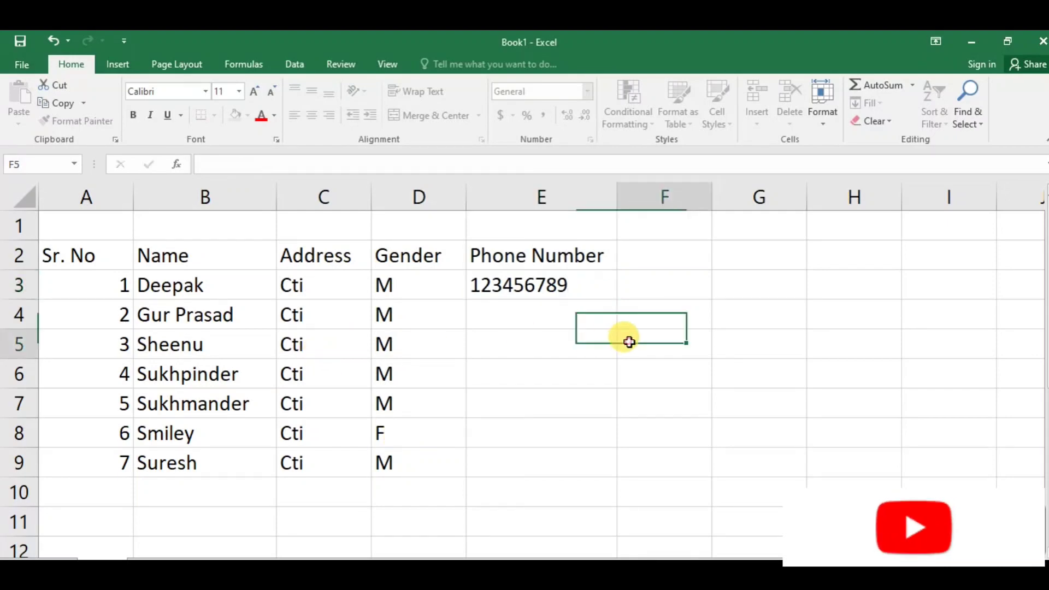
- Fill the phone number in E3 down the column through E9
drag(557, 454, 557, 454)
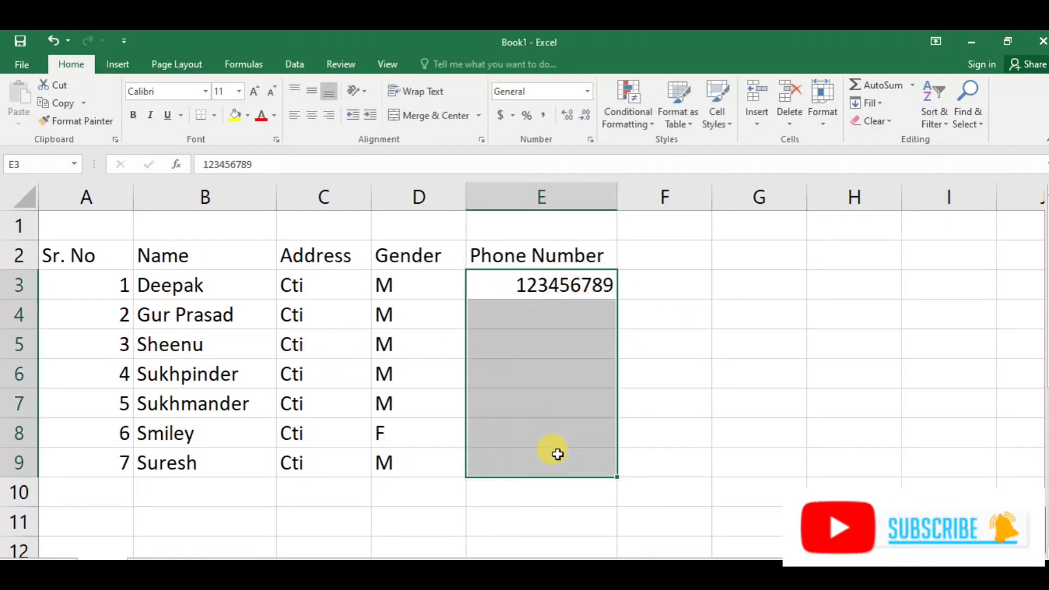
key(ctrl+d)
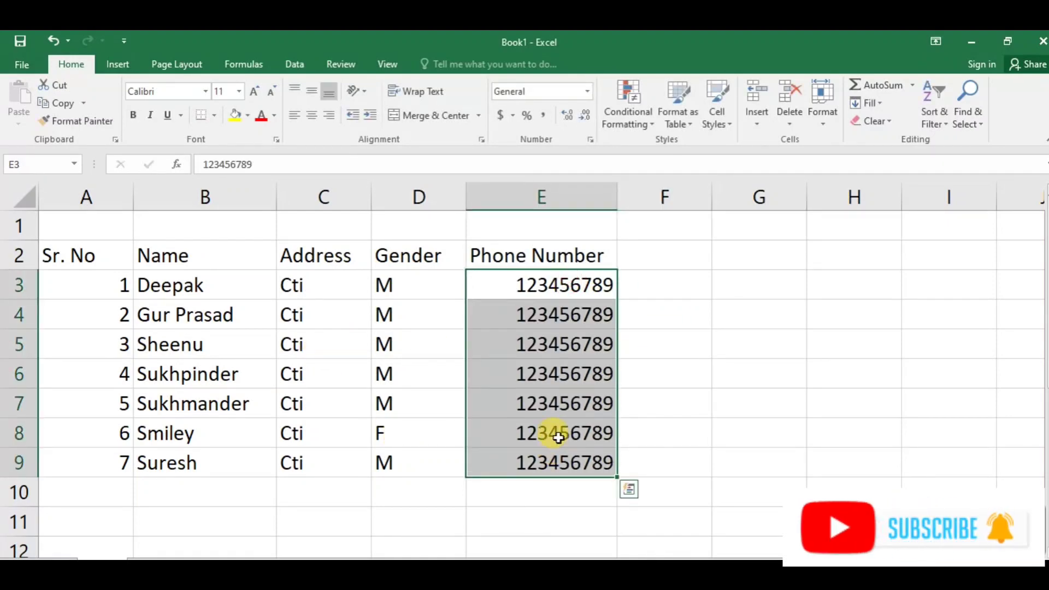
click(674, 326)
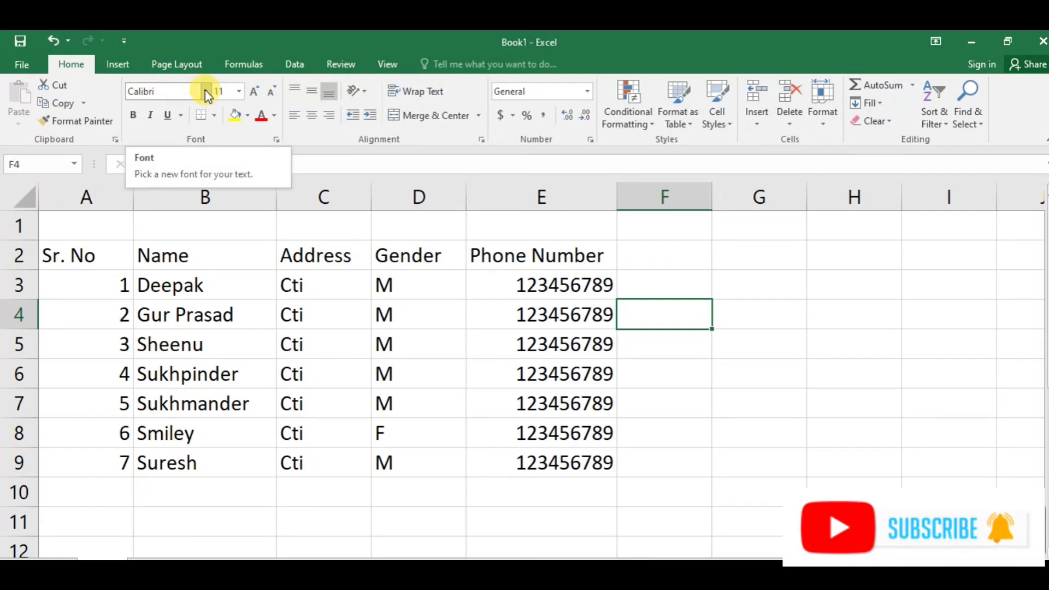
click(222, 276)
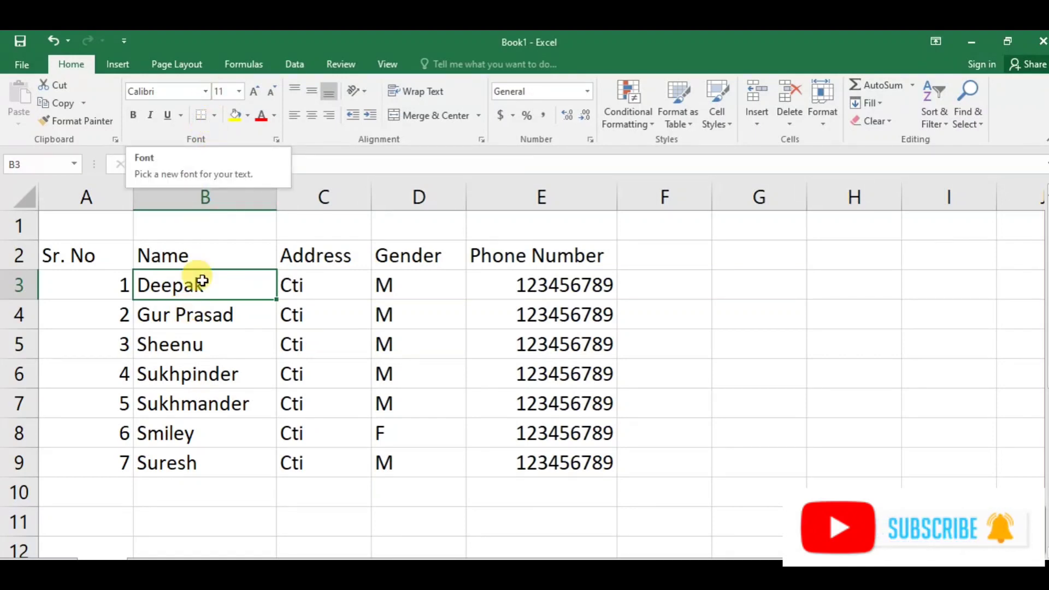
click(195, 344)
- Change the font of the header row A2:E2 to Bookman Old Style
drag(66, 256, 571, 243)
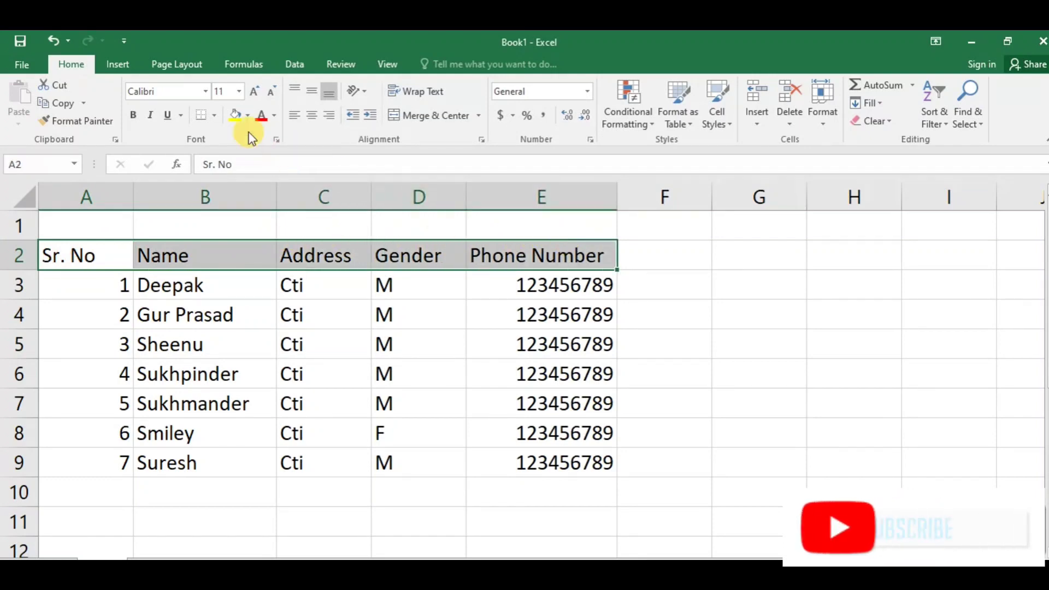
click(207, 91)
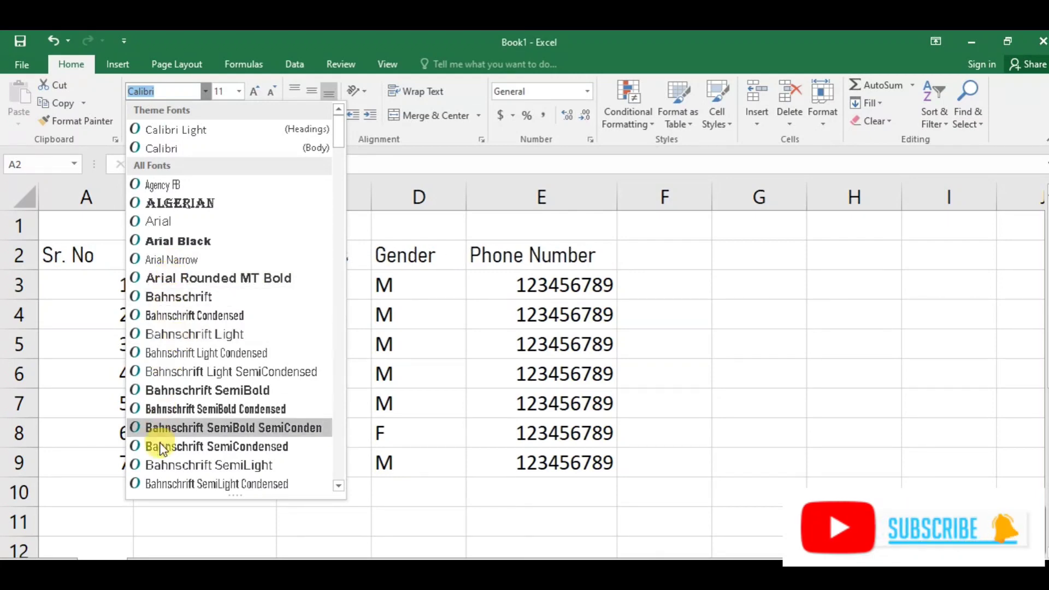
scroll(182, 431, down, 3)
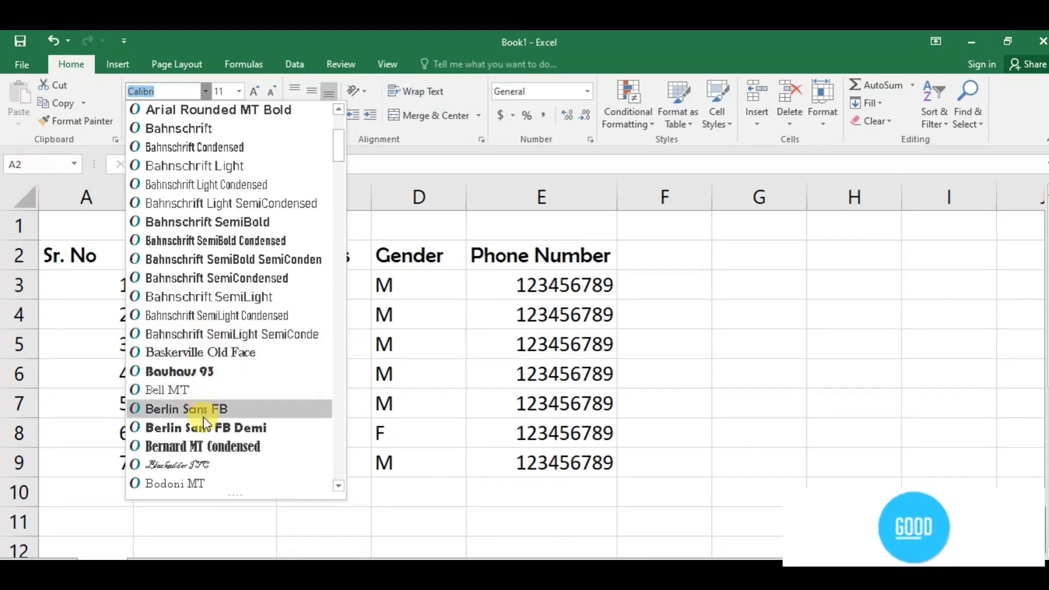
scroll(203, 418, down, 2)
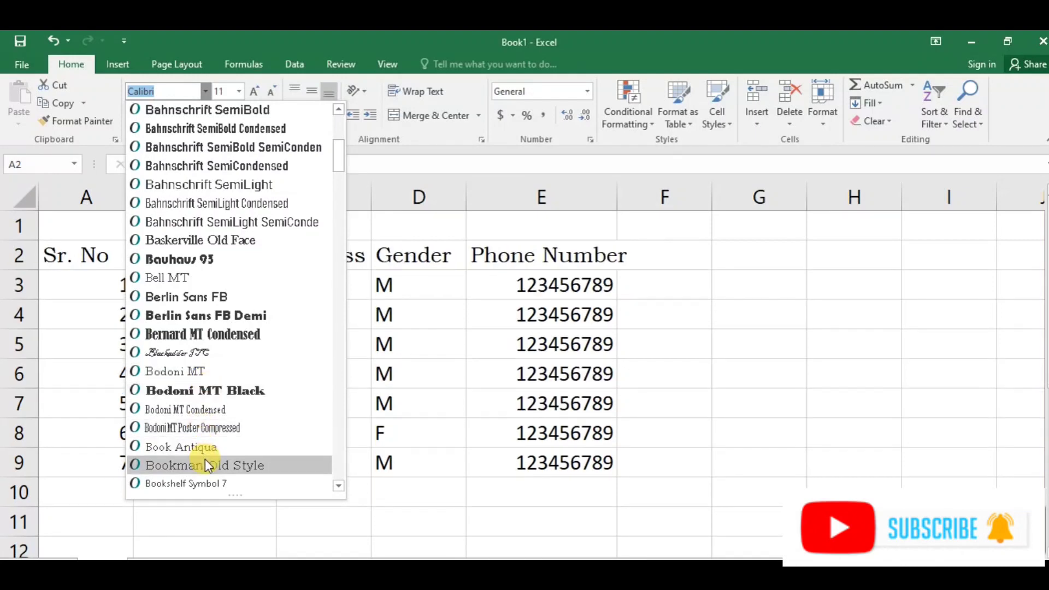
scroll(204, 459, down, 1)
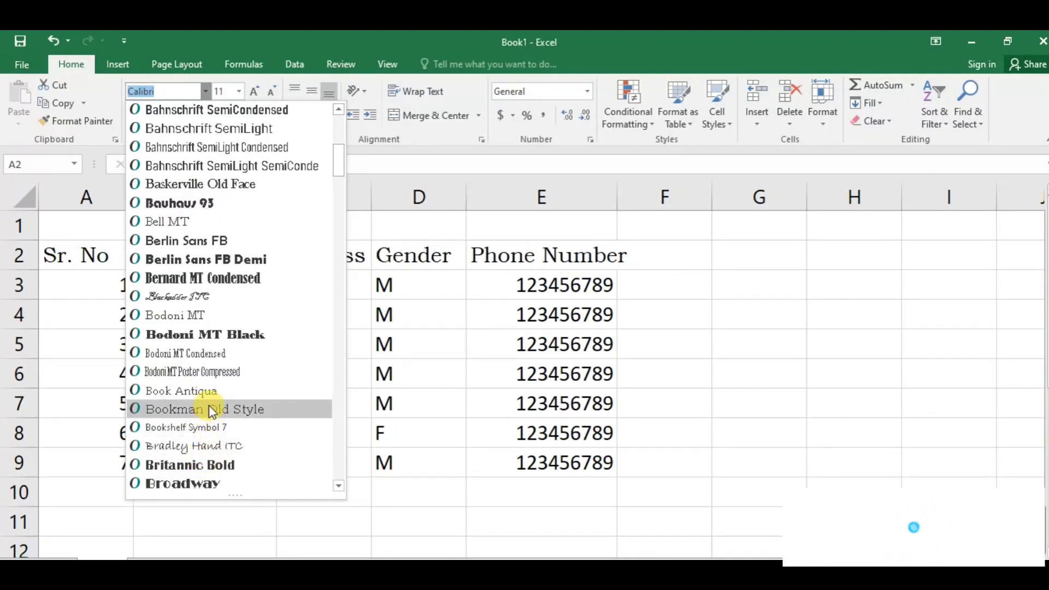
scroll(216, 437, down, 3)
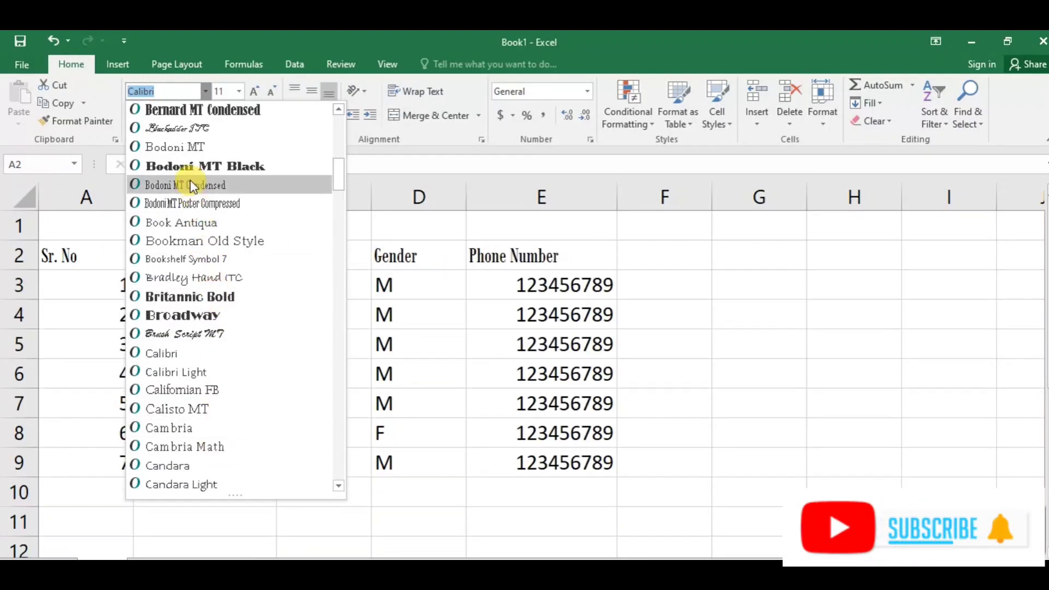
scroll(179, 460, down, 3)
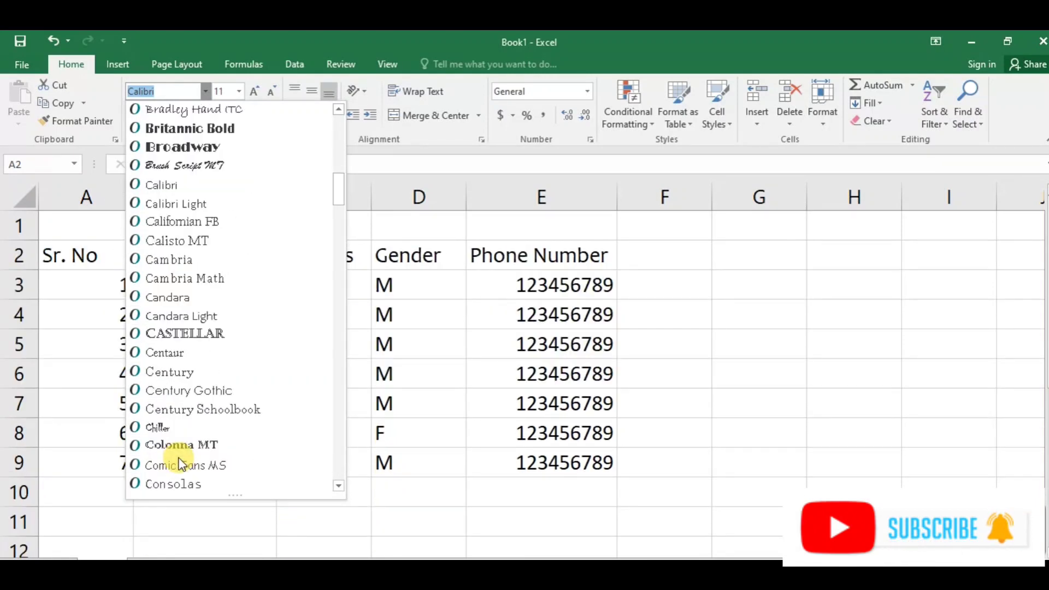
scroll(177, 462, down, 8)
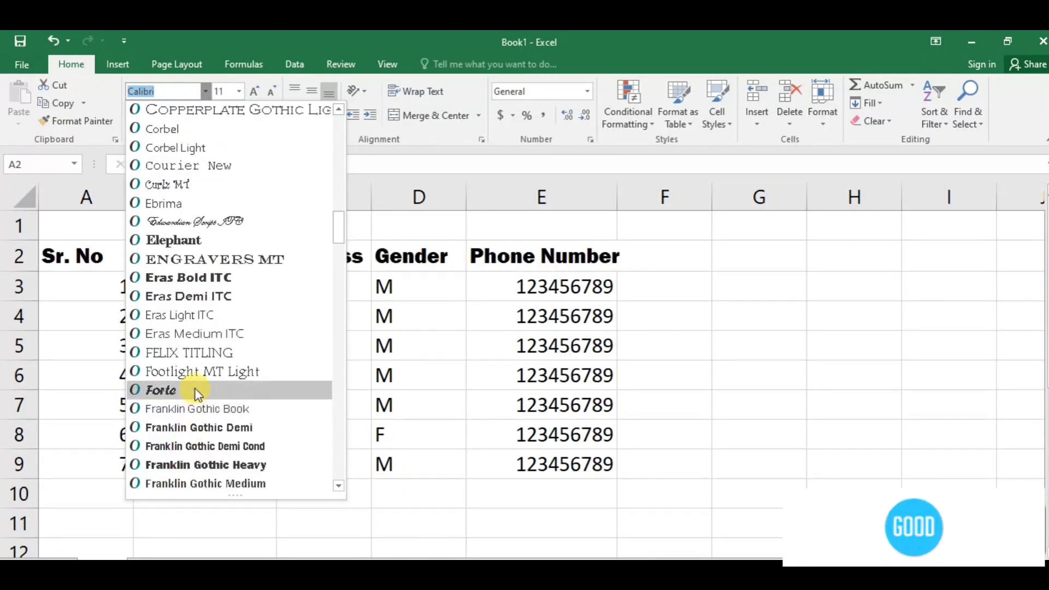
scroll(205, 259, up, 2)
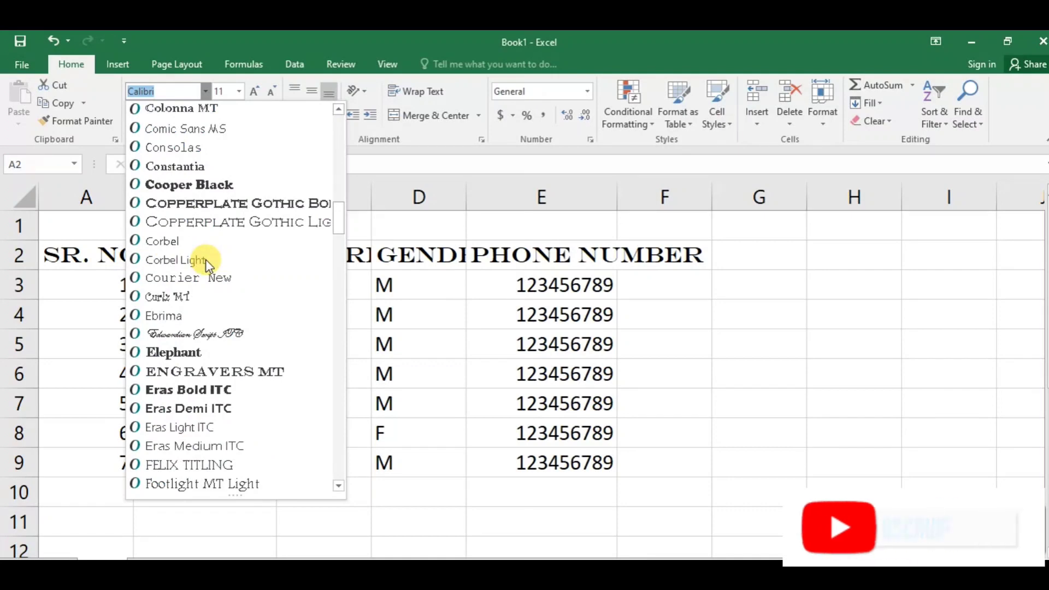
scroll(205, 259, up, 8)
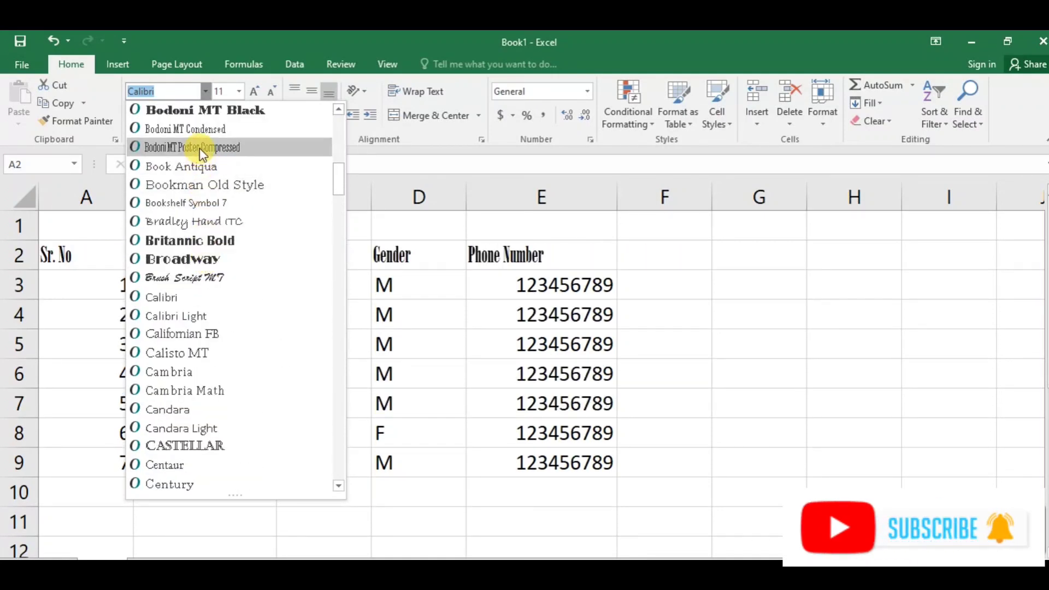
click(198, 182)
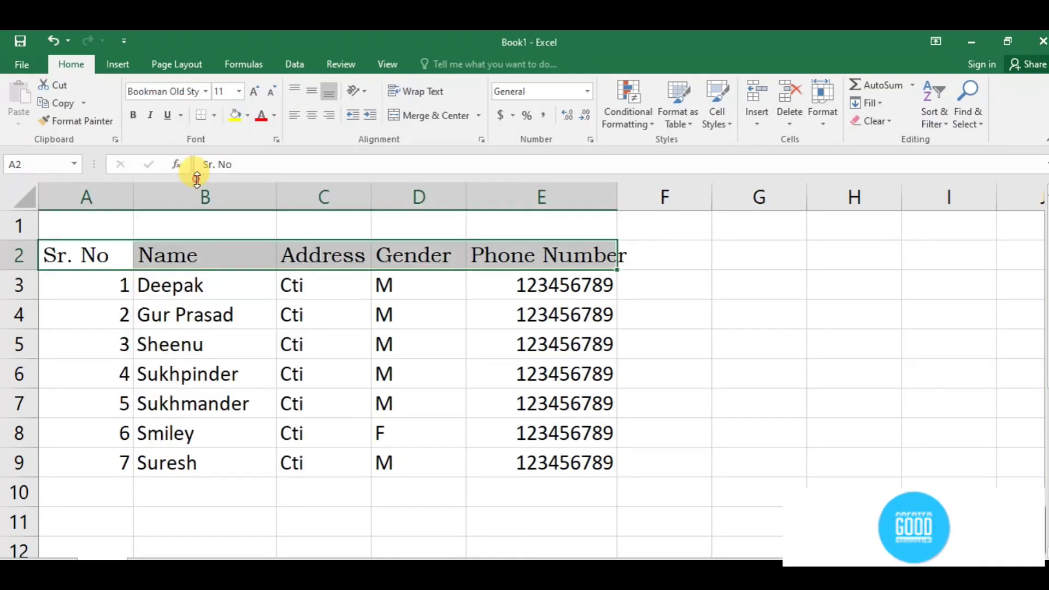
- Widen columns E and C to fit their headings, and set the header row A2:E2 to font size 16
drag(617, 197, 641, 196)
drag(371, 186, 379, 188)
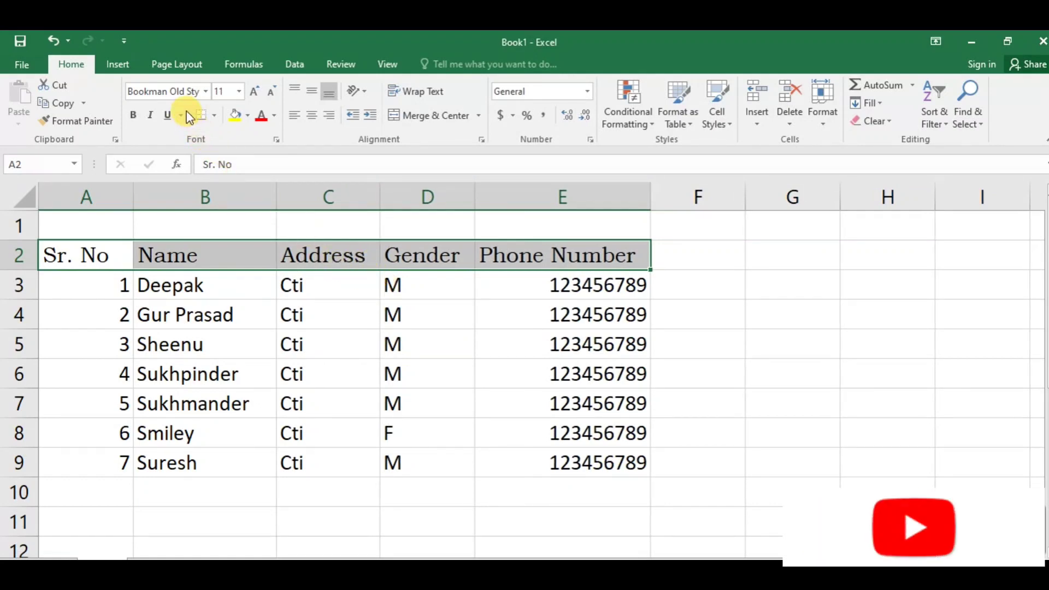
click(240, 92)
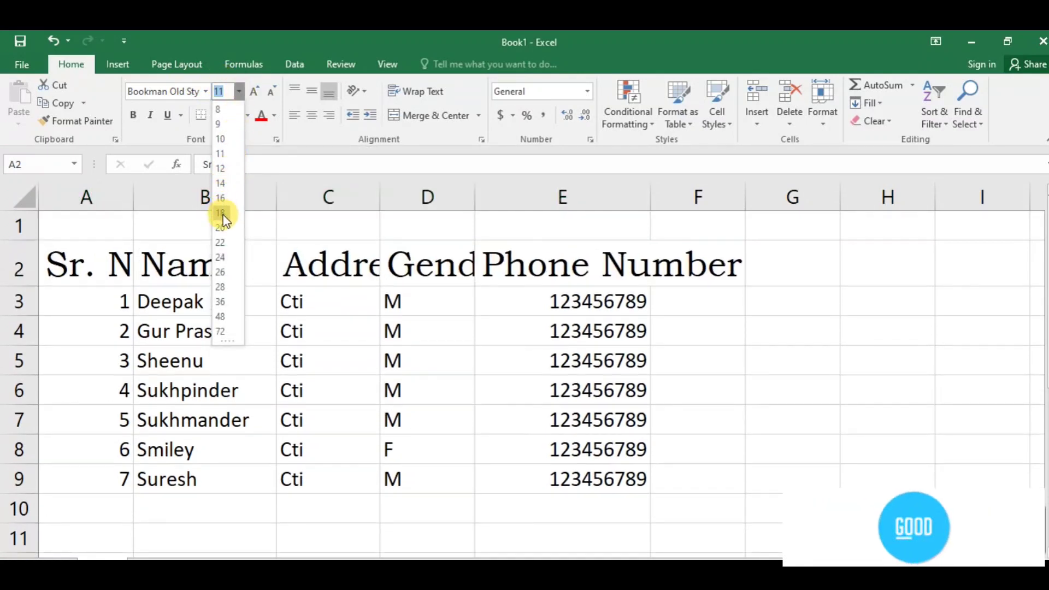
click(225, 198)
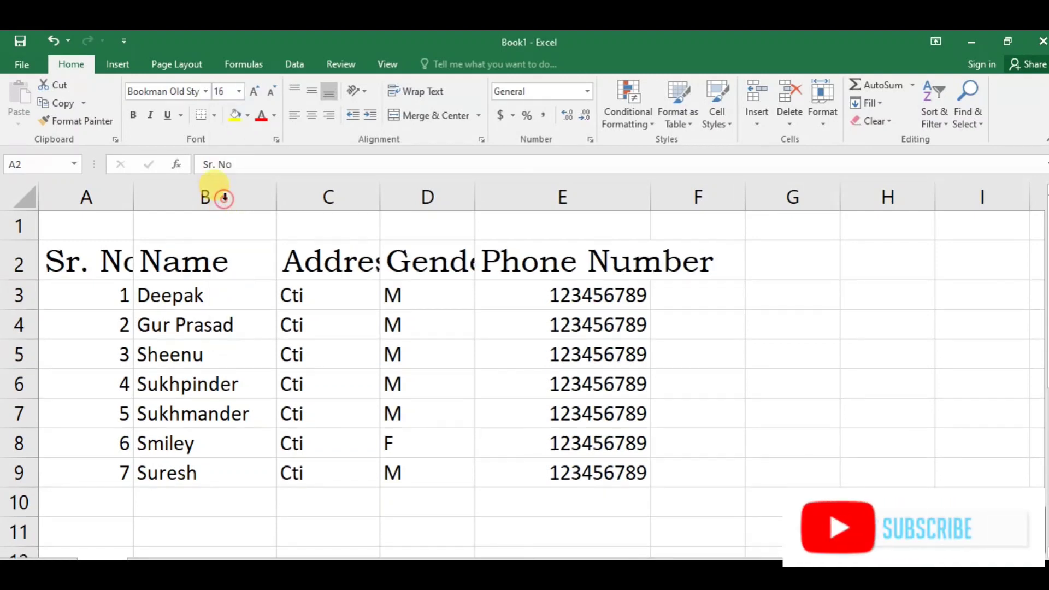
- Auto-fit the widths of columns B, C, D and E to their contents
double_click(277, 189)
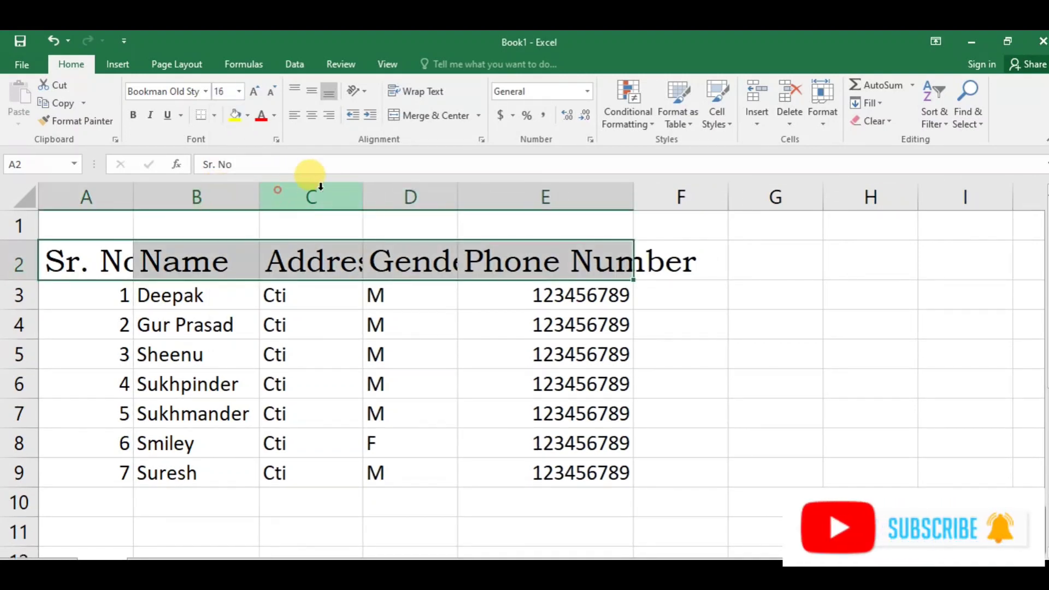
double_click(363, 190)
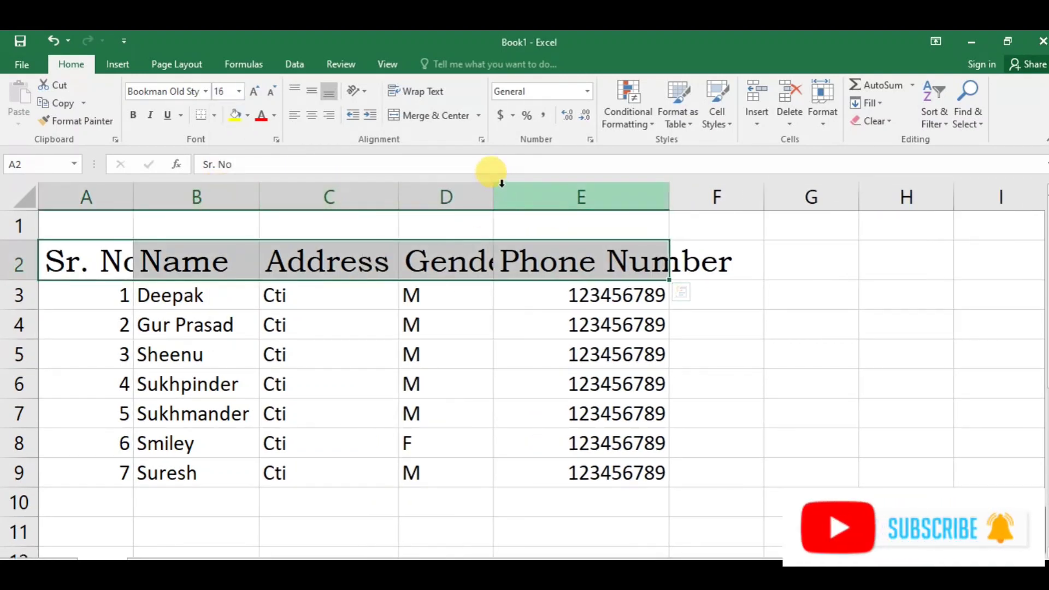
click(483, 191)
double_click(491, 191)
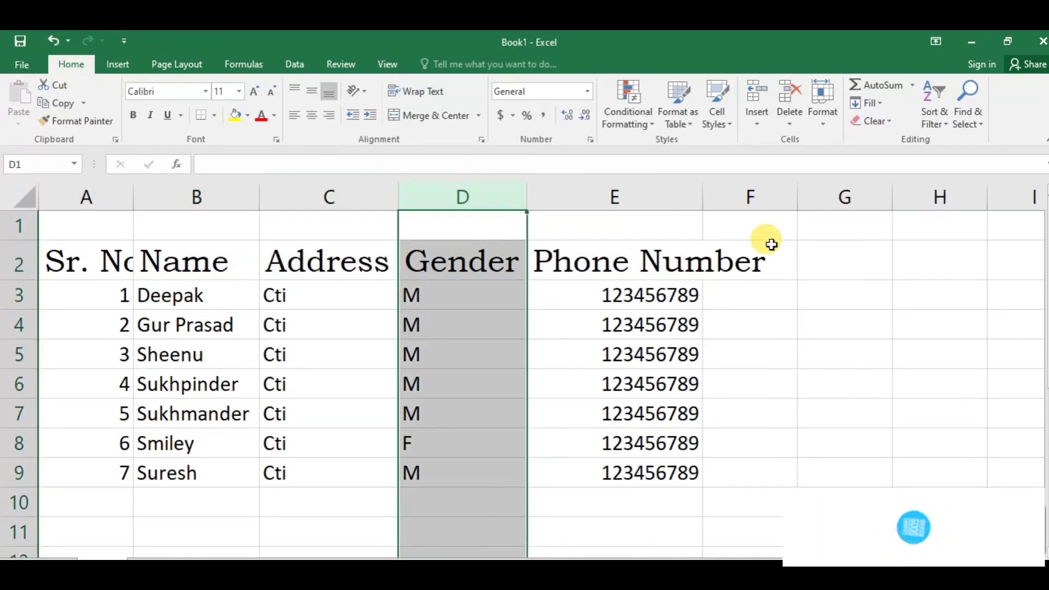
double_click(701, 195)
click(798, 293)
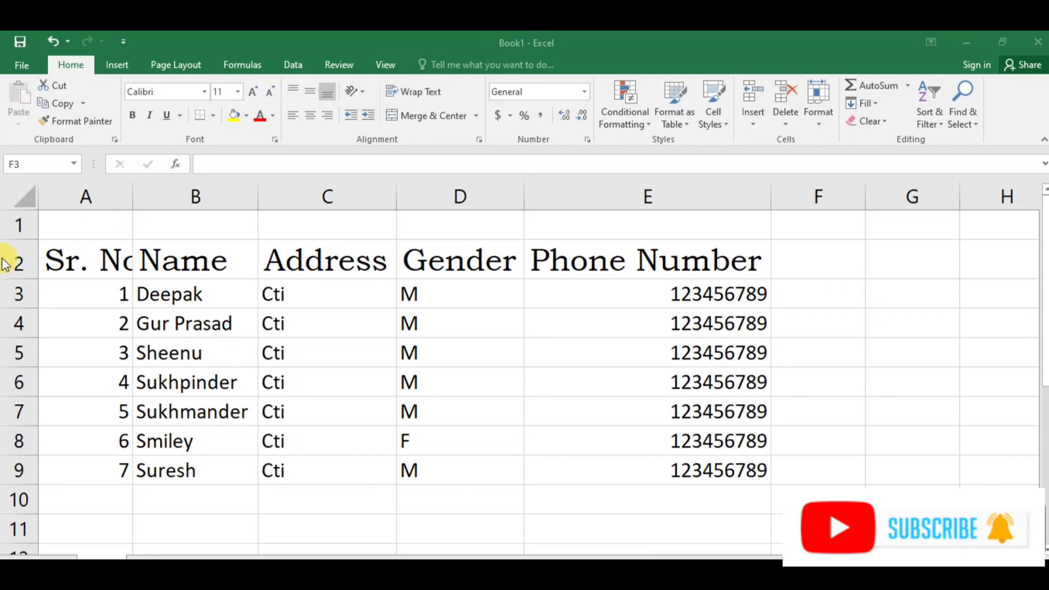
- Set the header row A2:E2 to font size 14 and make it bold
drag(76, 251, 671, 250)
click(238, 91)
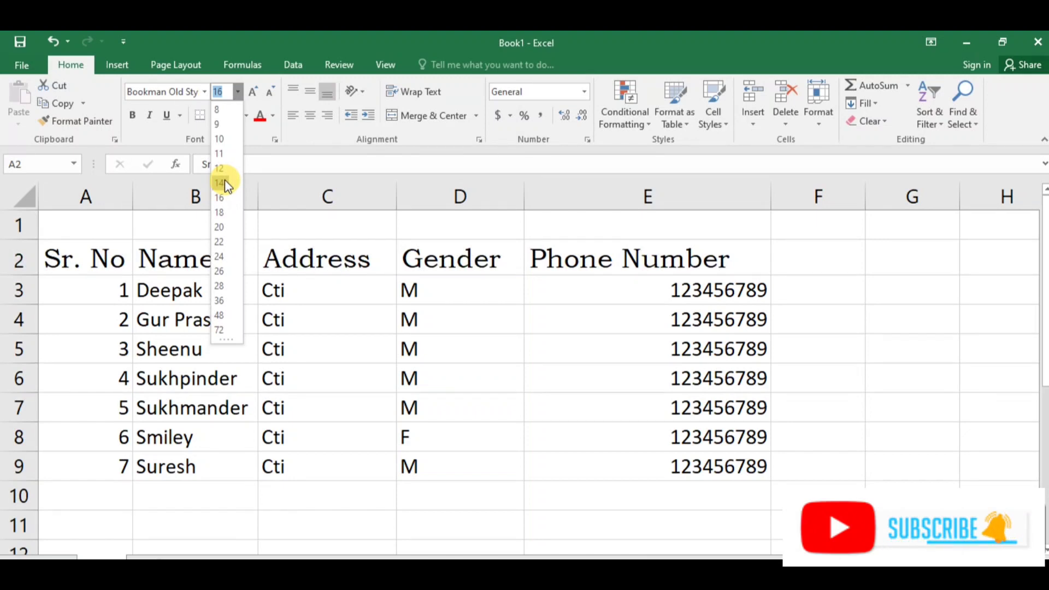
click(220, 183)
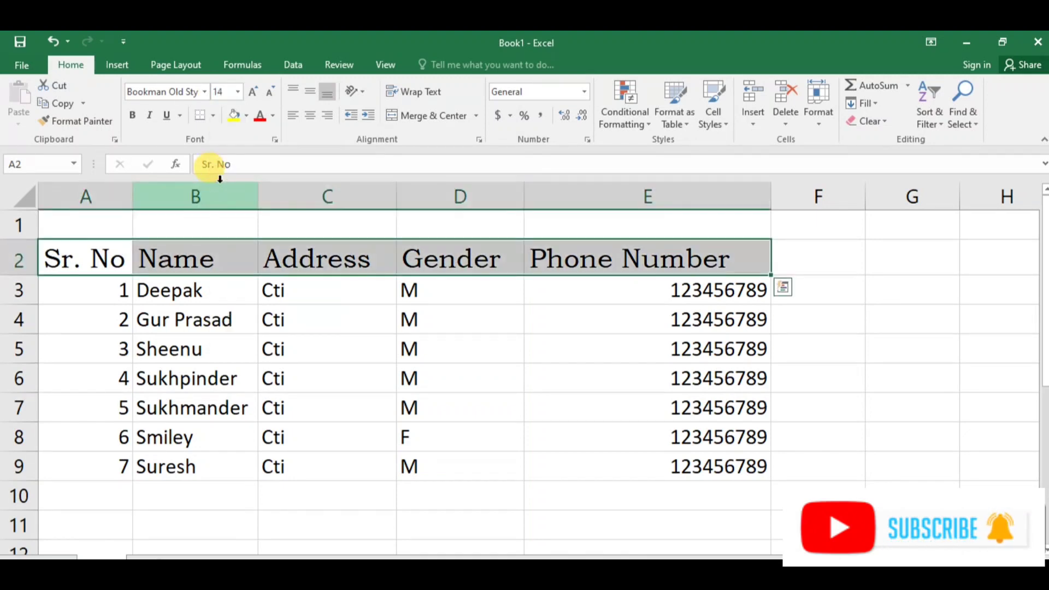
click(344, 379)
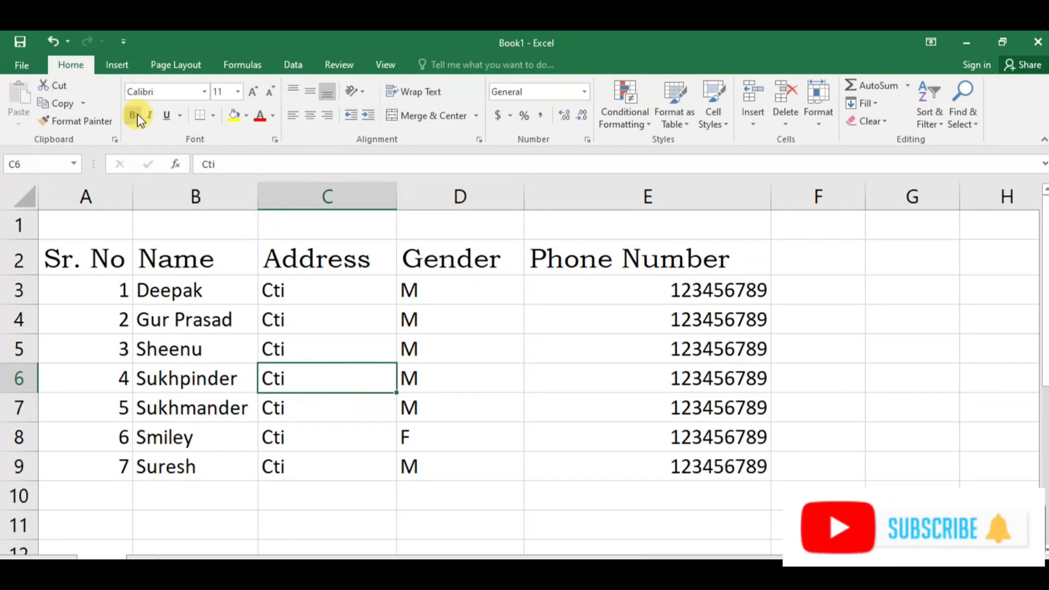
drag(83, 256, 636, 251)
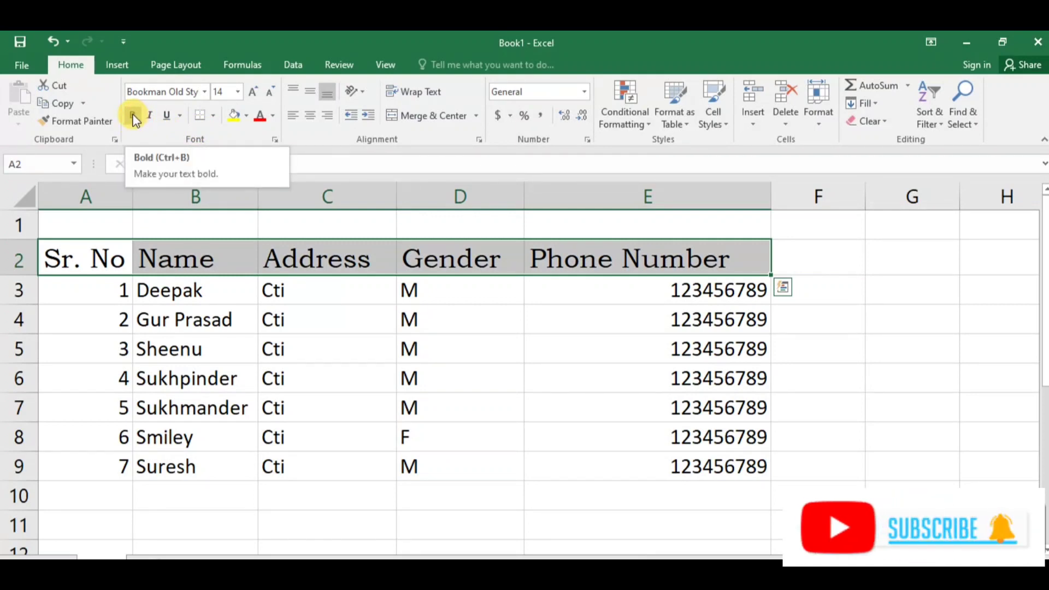
click(134, 116)
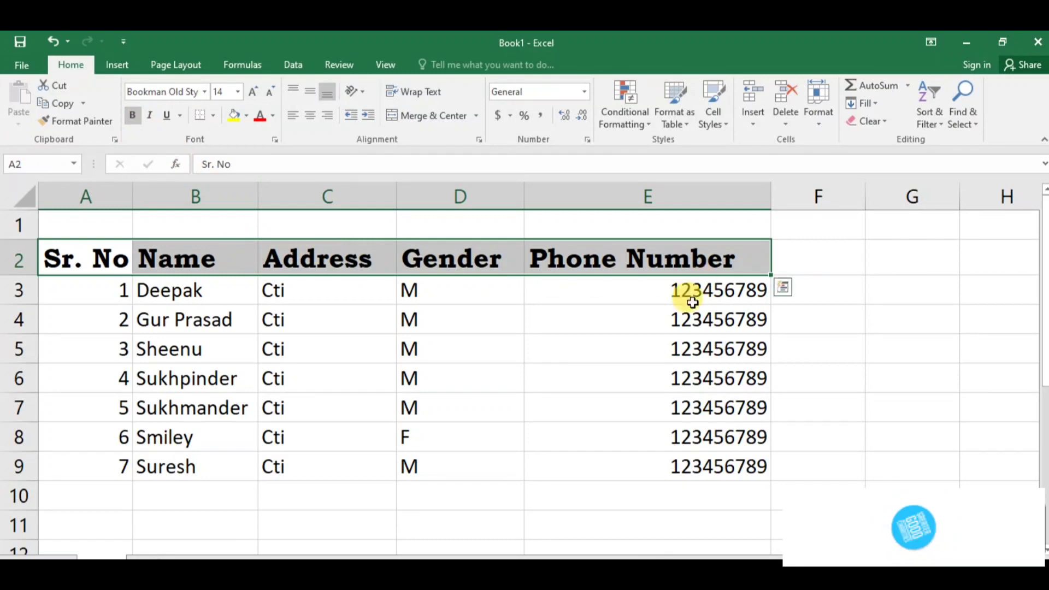
- Italicize and underline the names in cells B3:B9
click(182, 311)
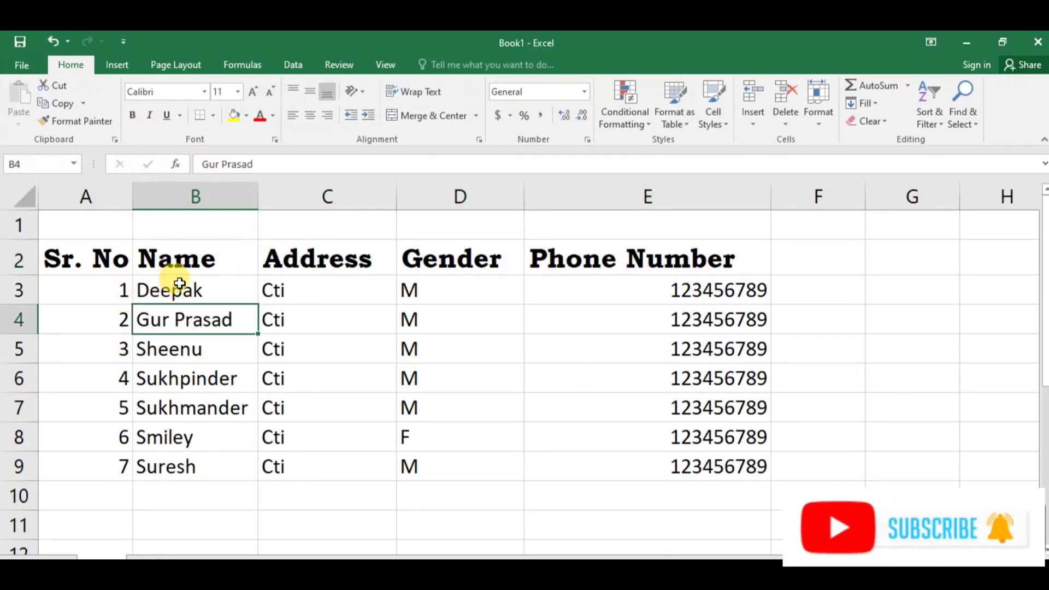
drag(180, 284, 182, 466)
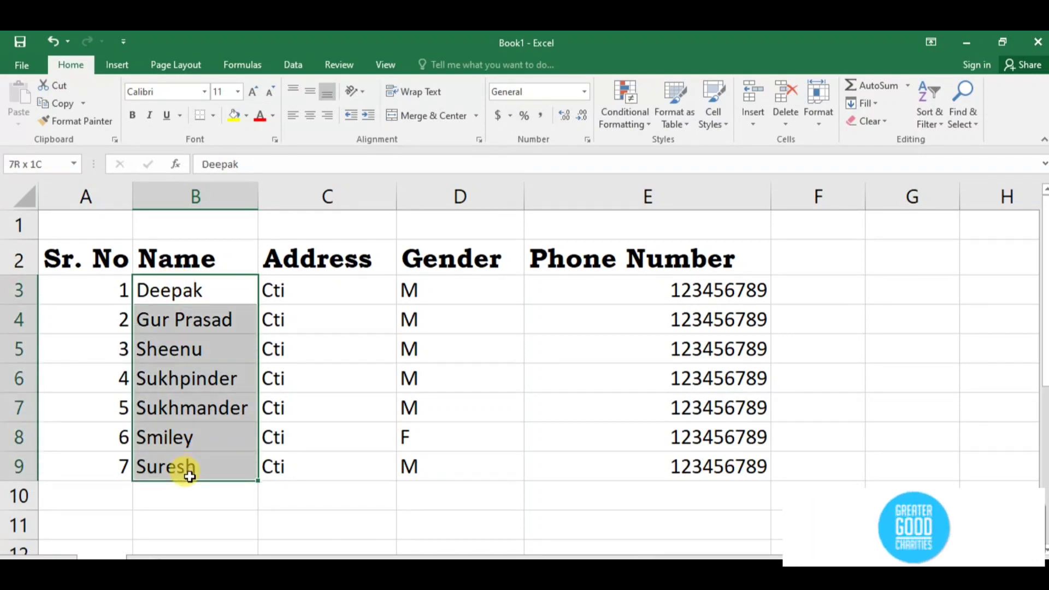
click(151, 115)
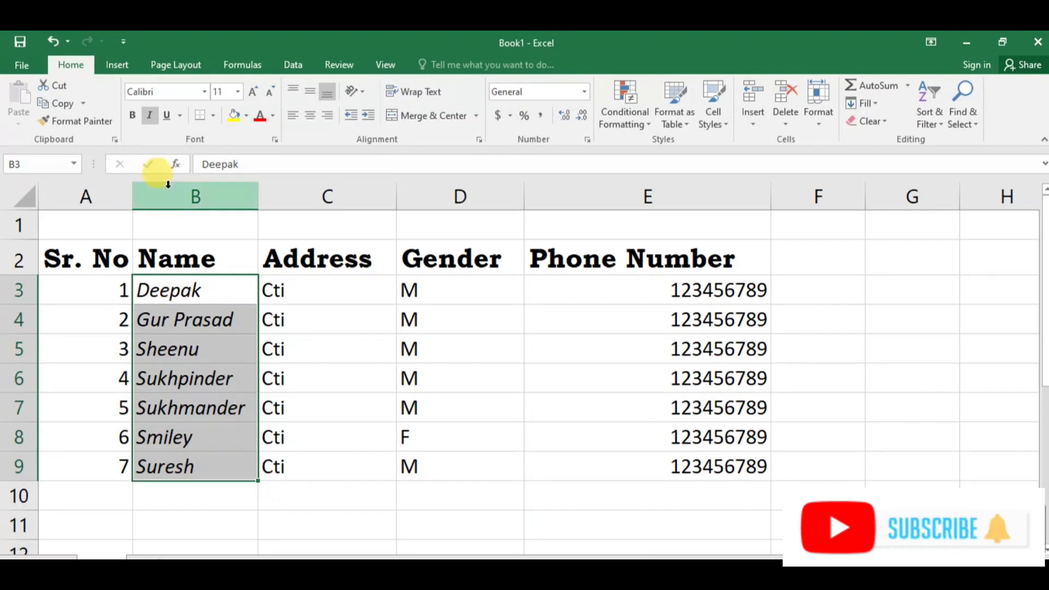
click(165, 114)
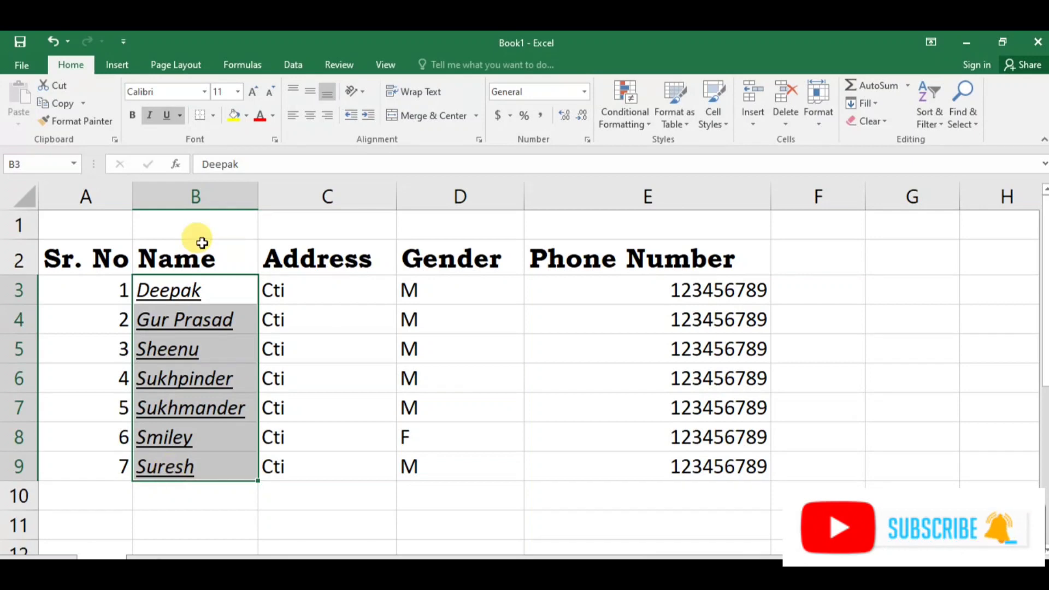
click(308, 350)
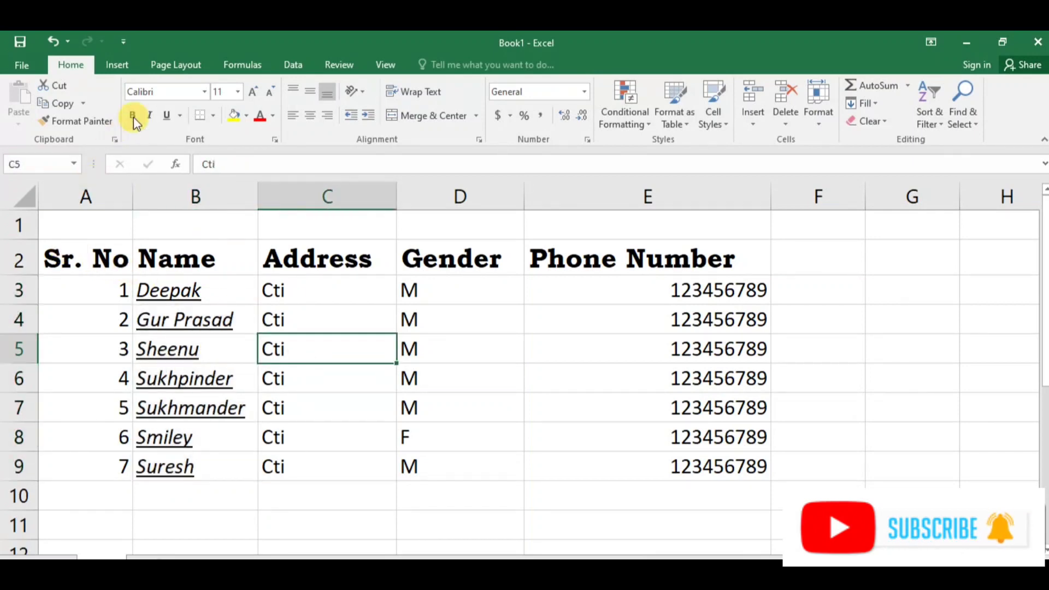
- Apply Outside Borders to the whole table, A2:E9
click(213, 117)
click(215, 119)
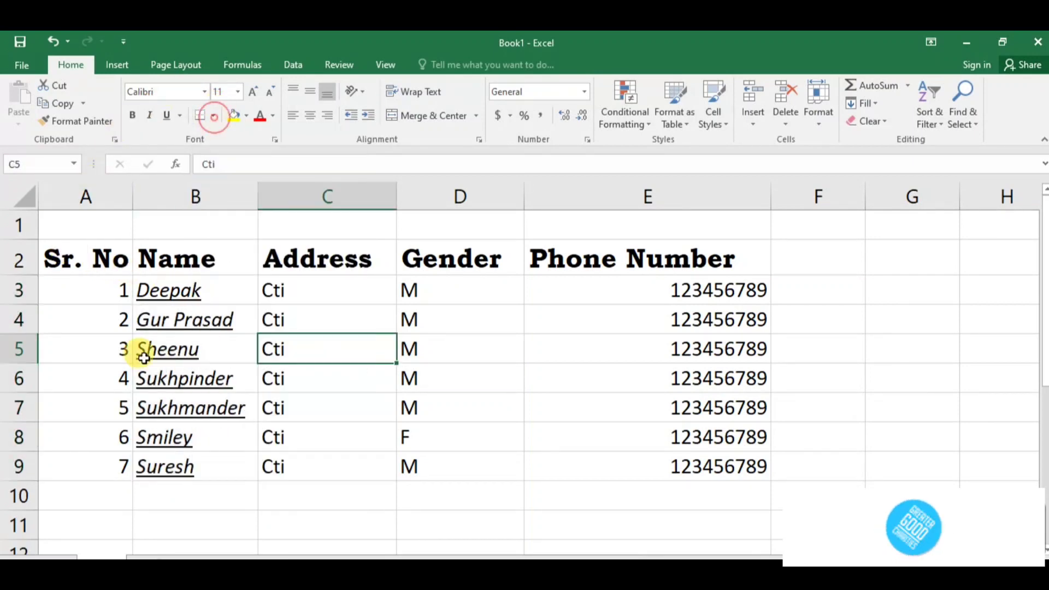
drag(69, 256, 737, 473)
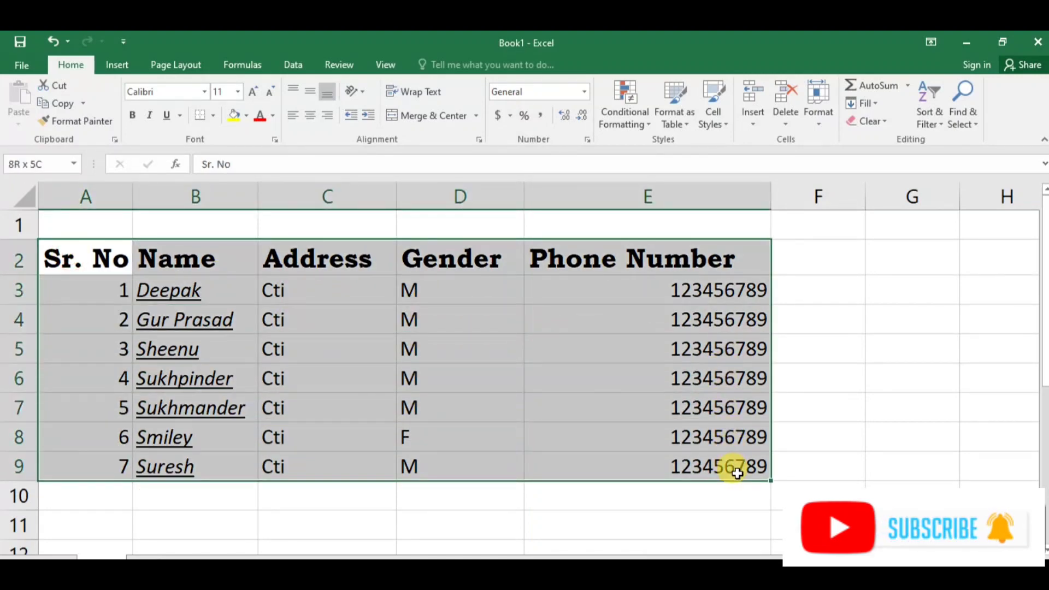
click(212, 115)
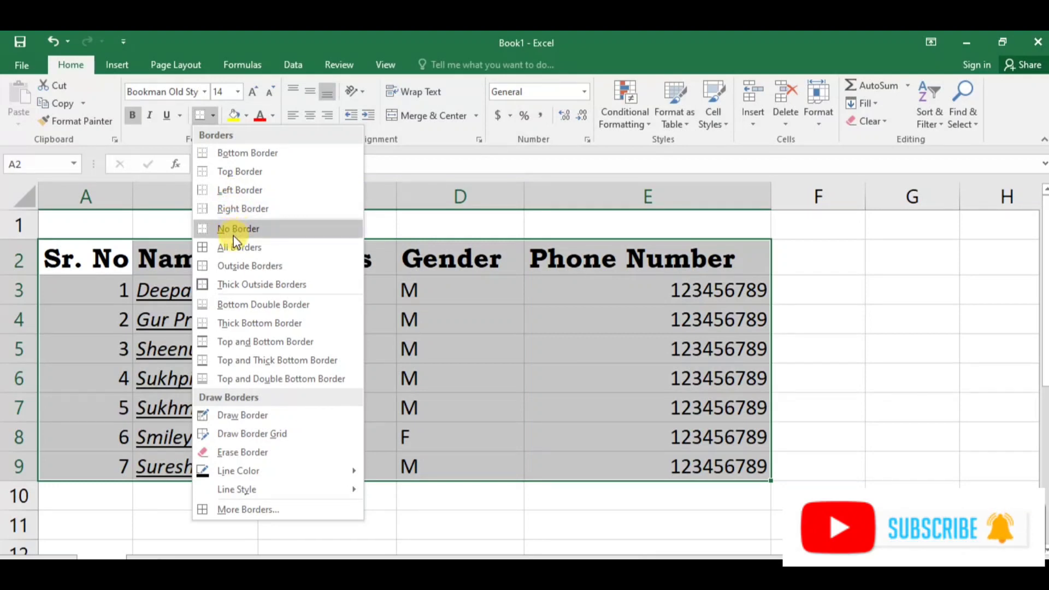
click(234, 265)
click(464, 404)
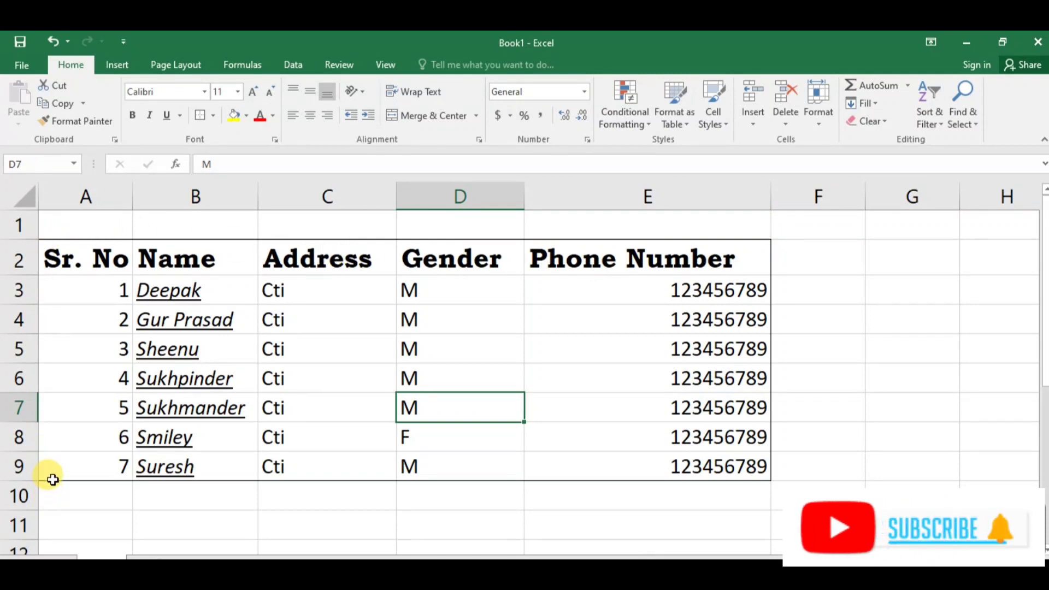
- Apply All Borders to the table range A2:E9
click(64, 247)
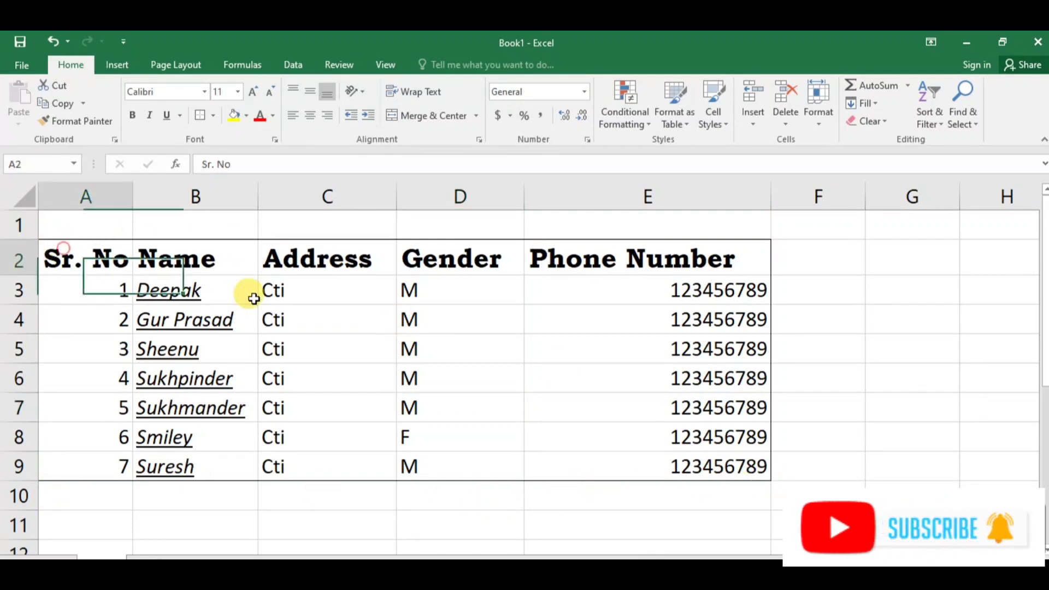
drag(253, 298, 674, 463)
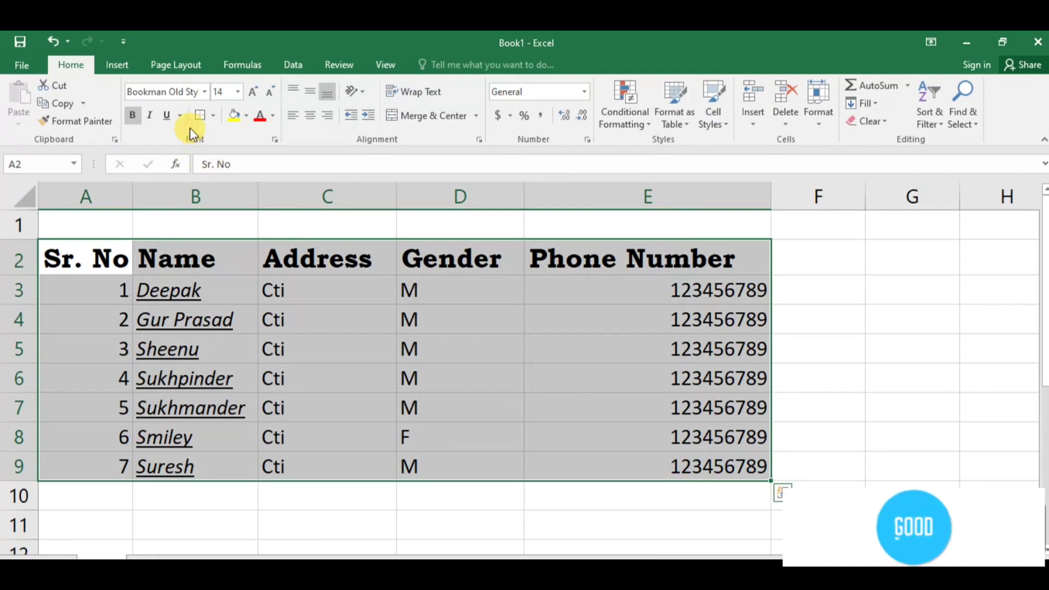
click(214, 116)
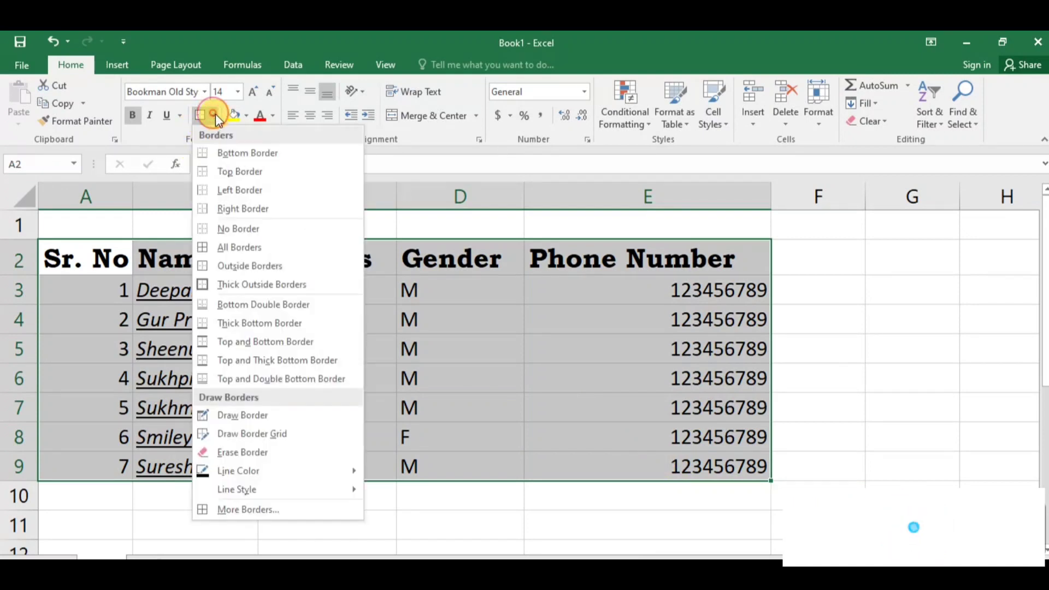
click(231, 246)
click(825, 371)
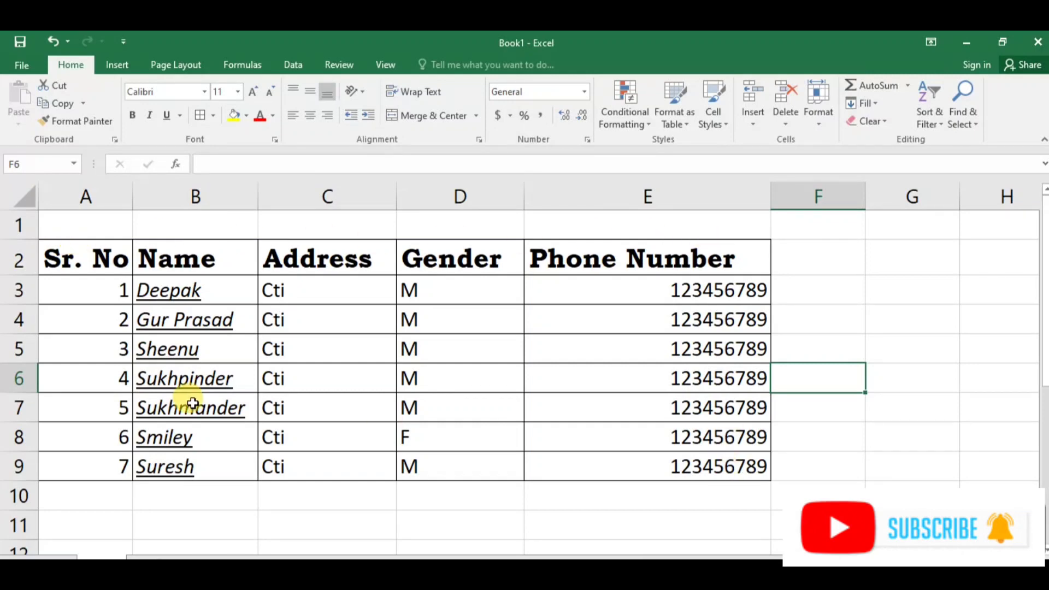
- Add Thick Outside Borders around the table range A2:E9
drag(75, 253, 721, 456)
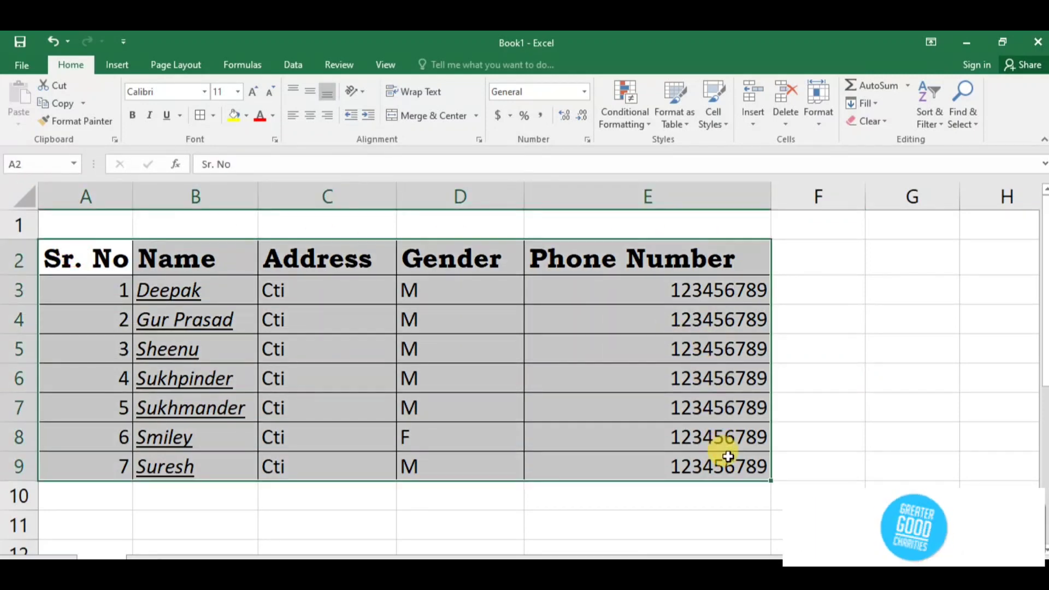
click(213, 116)
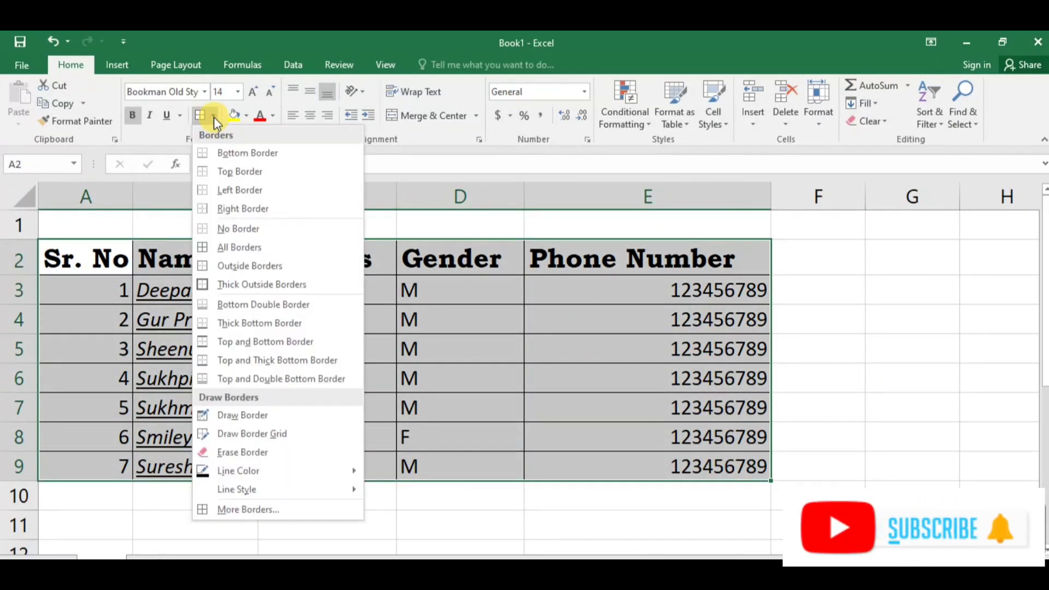
click(241, 284)
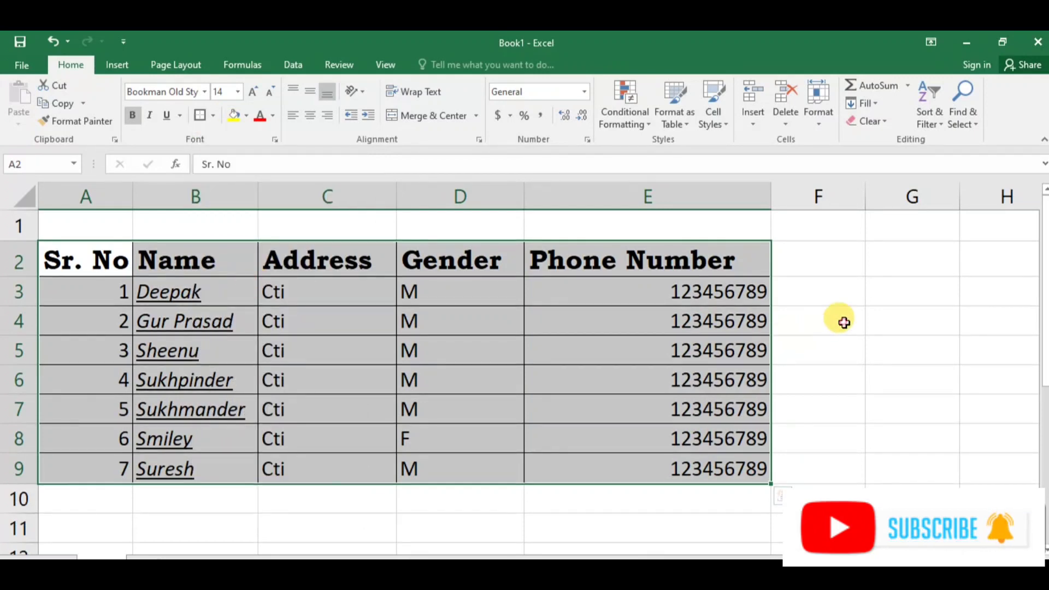
click(844, 322)
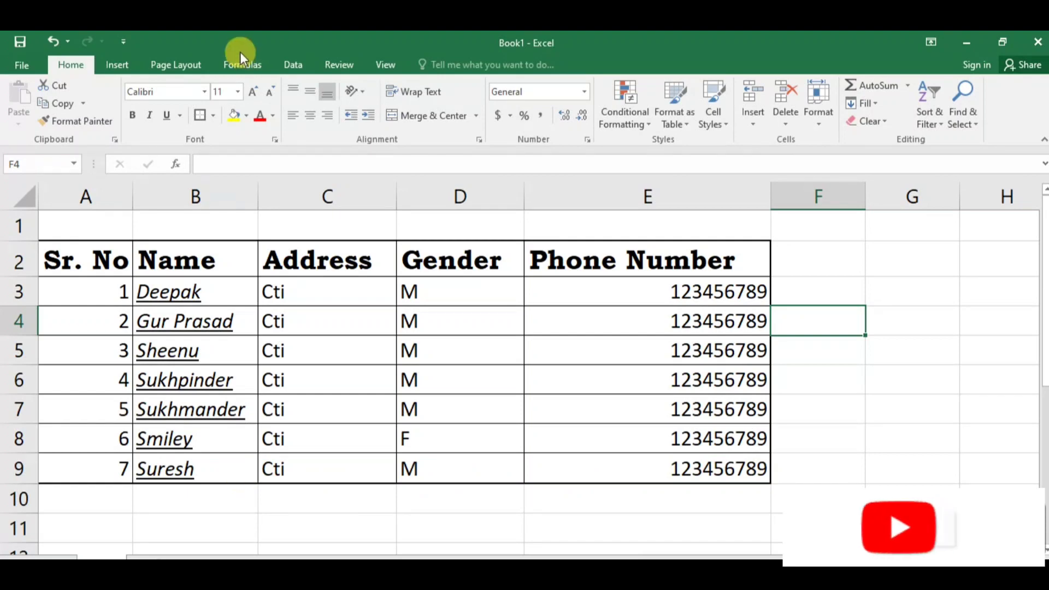
- Erase inner row borders in column E, the top and right borders of E2, and the bottom border of E9 with Erase Border
click(216, 115)
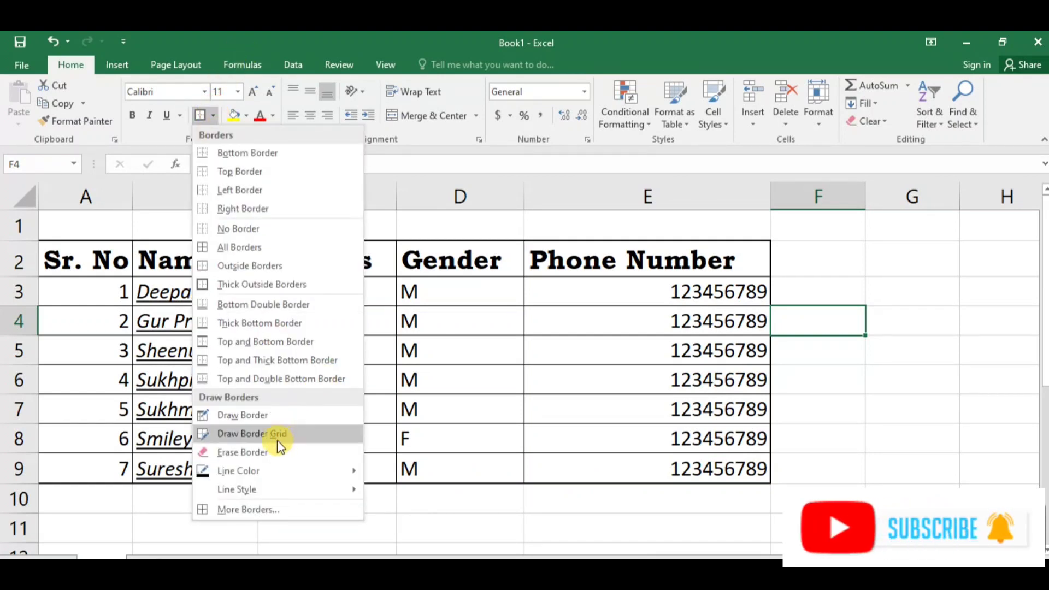
click(466, 417)
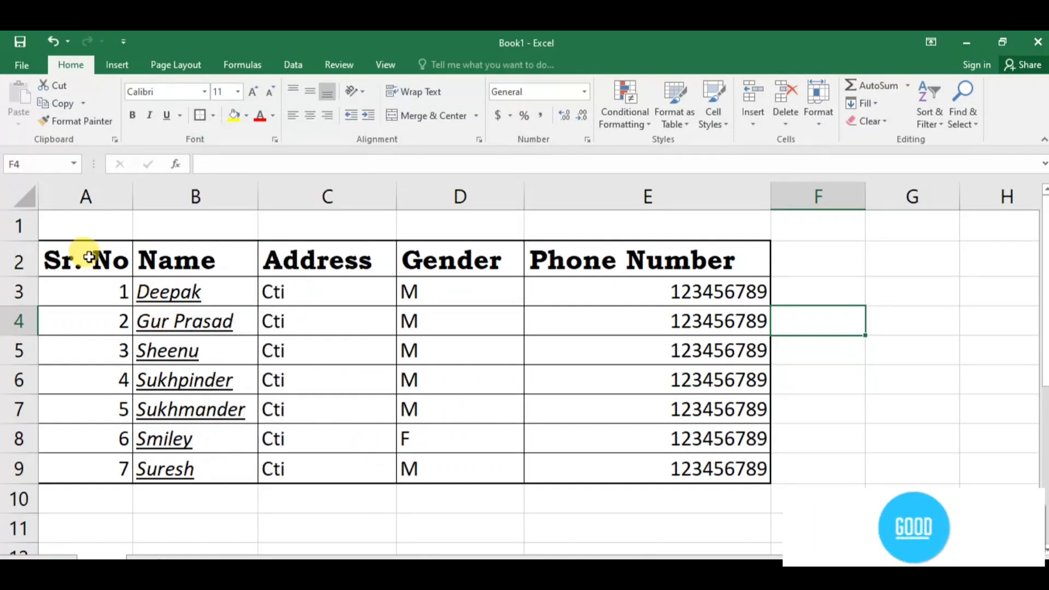
drag(66, 253, 646, 457)
click(213, 115)
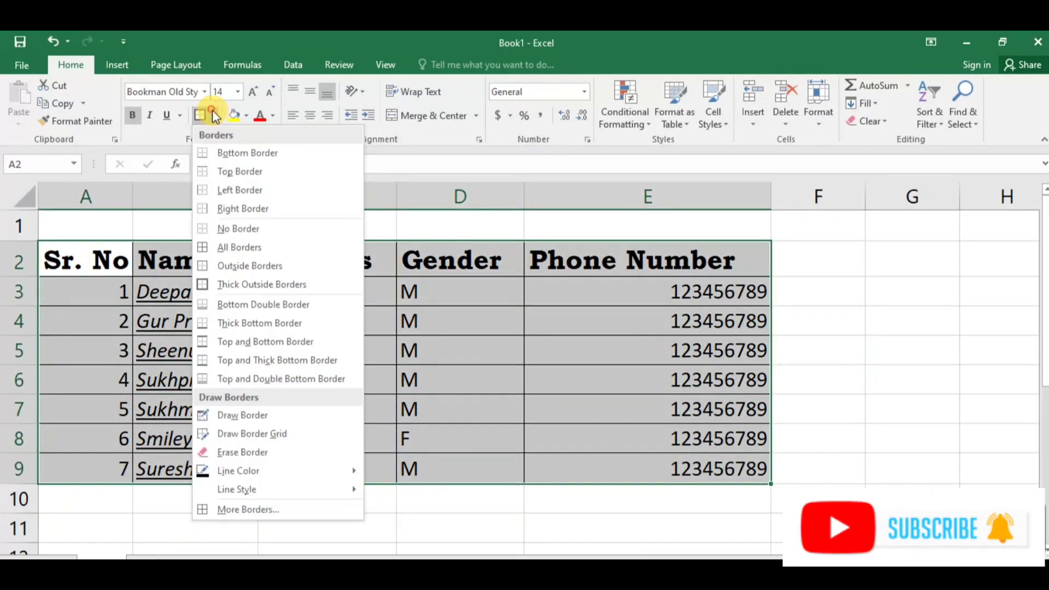
click(226, 453)
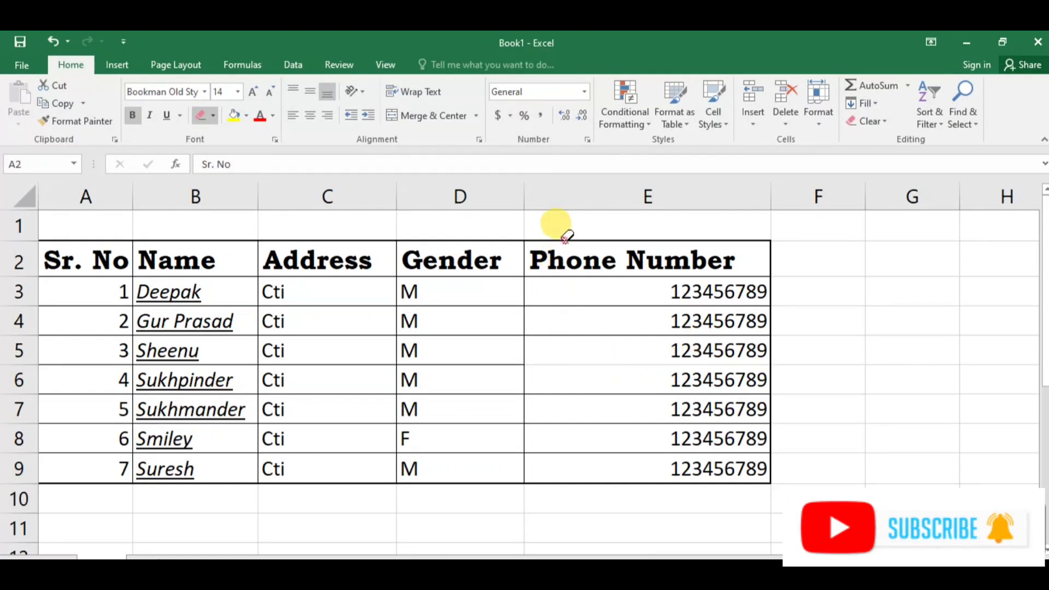
click(770, 252)
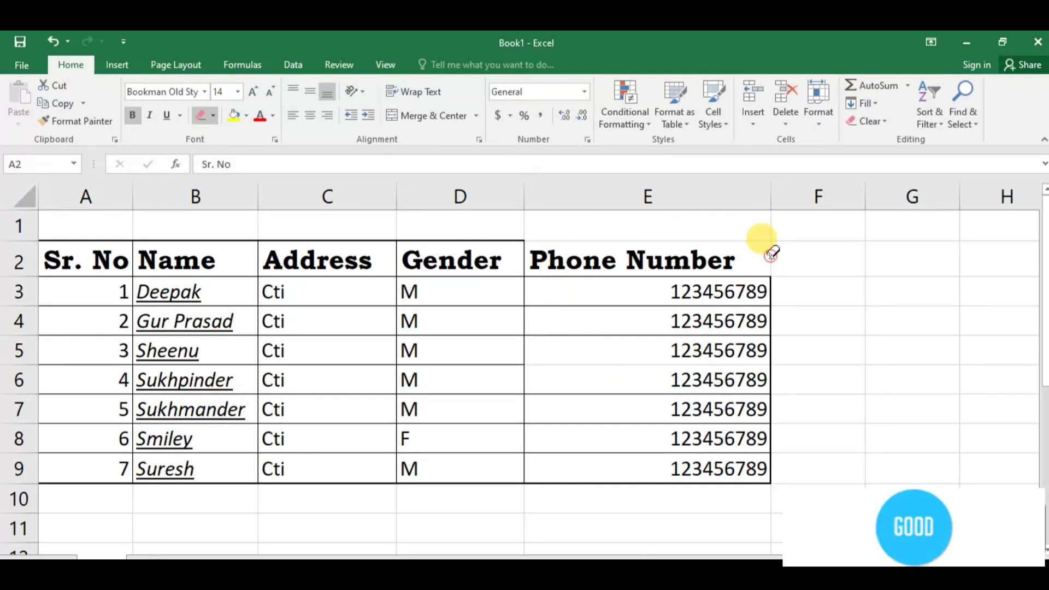
click(570, 482)
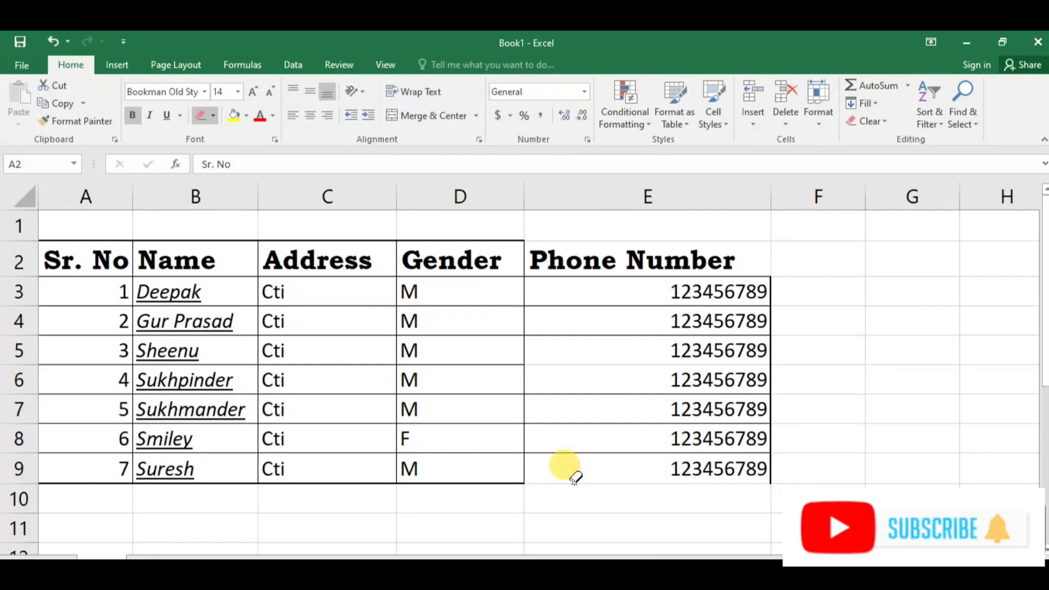
- Erase the line beneath cell C7, and restore the full grid on A2:E9 with All Borders
click(321, 422)
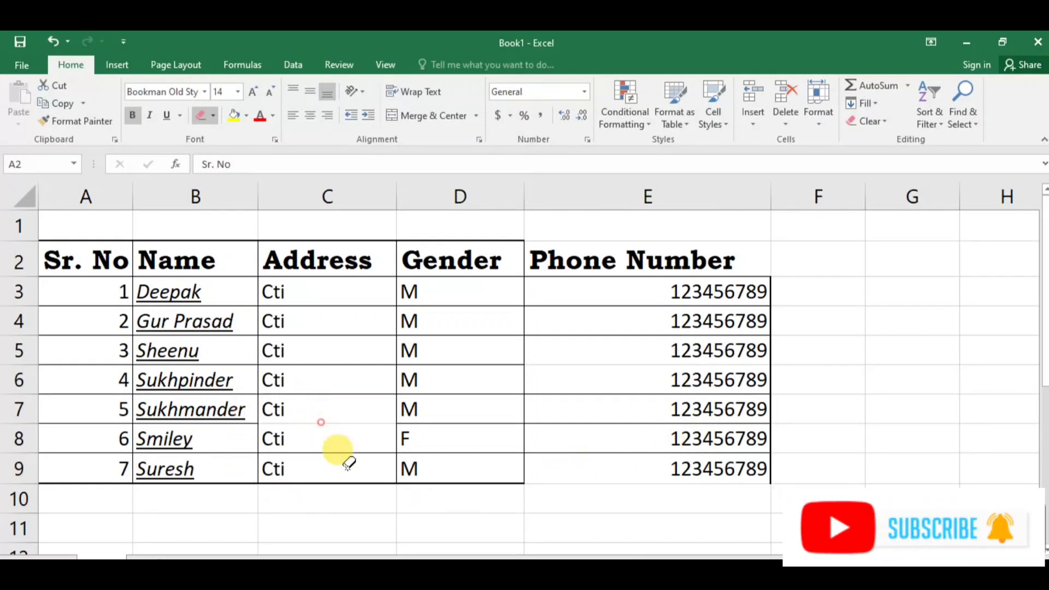
click(218, 112)
click(228, 244)
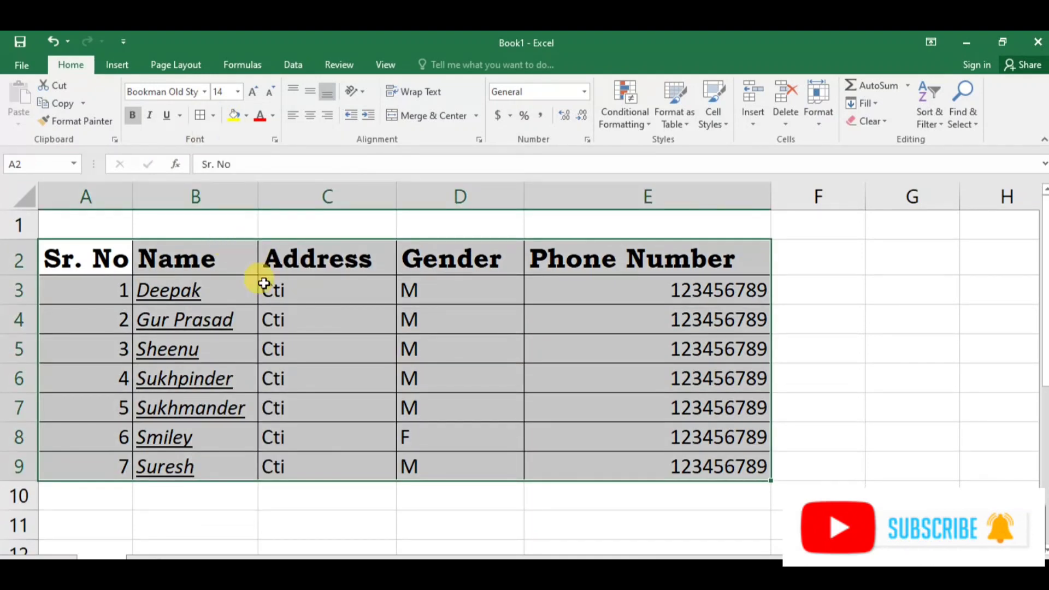
click(622, 380)
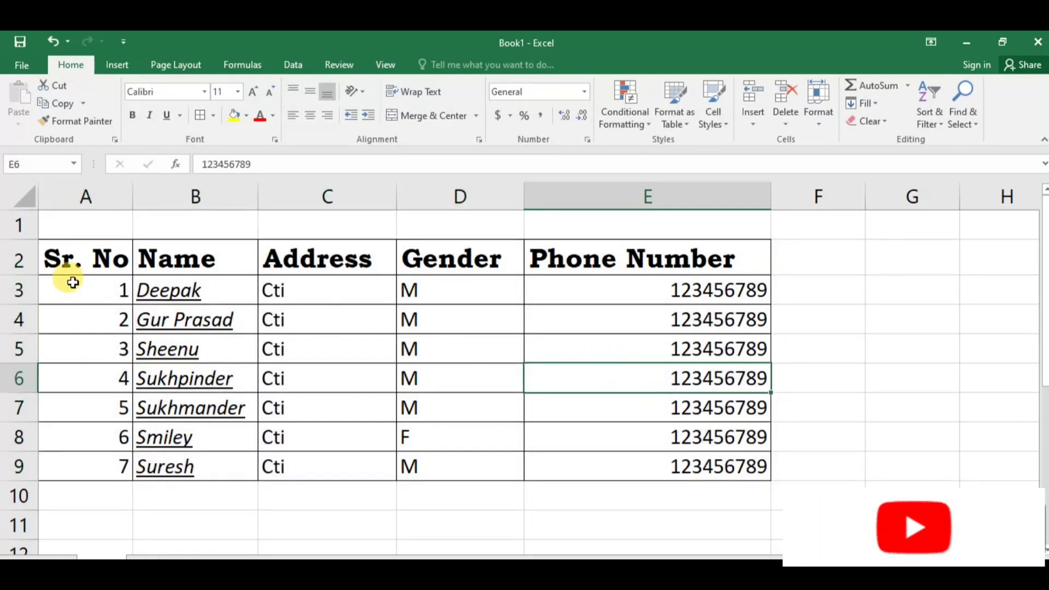
drag(70, 257, 753, 467)
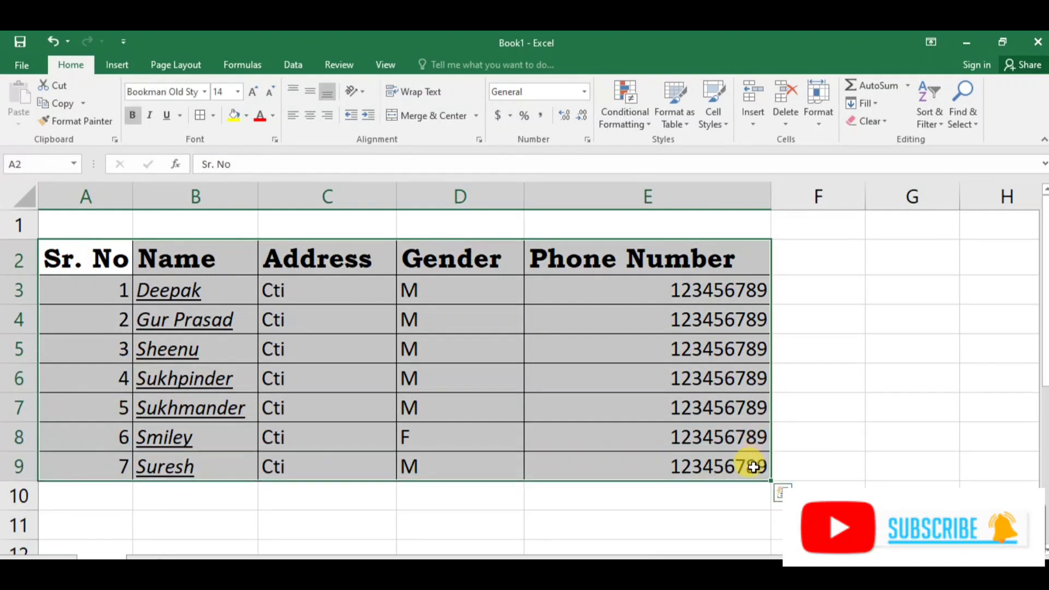
click(214, 115)
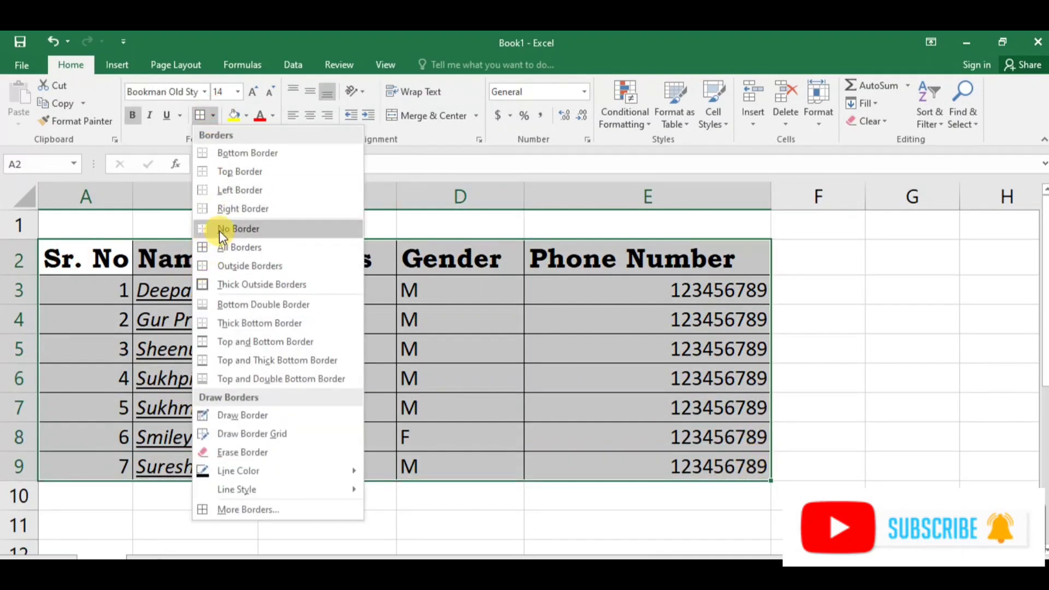
click(224, 248)
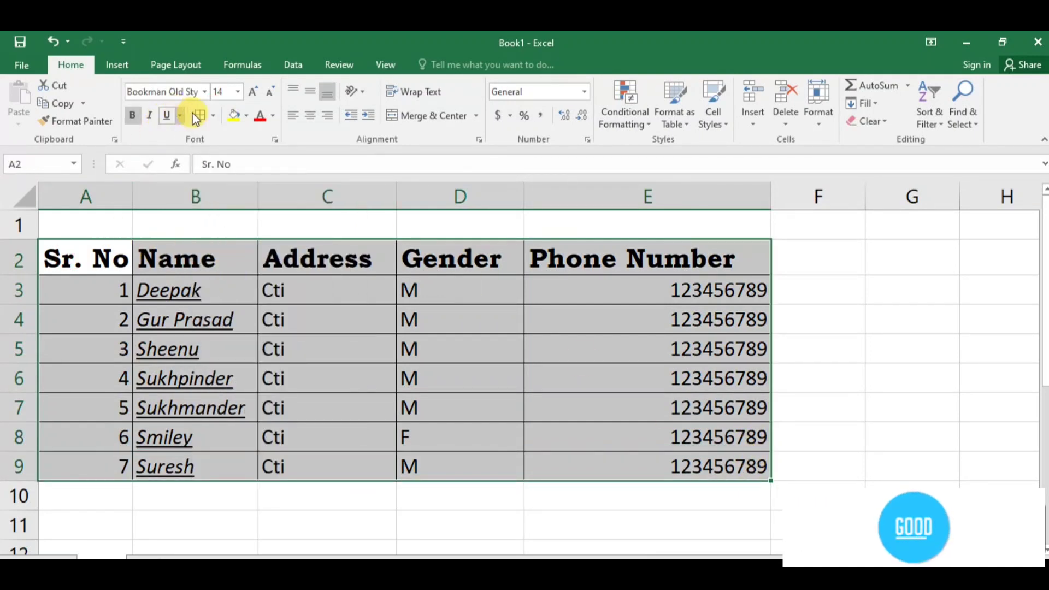
- Set the border line color to orange and draw borders beneath cells D2, C5, E5 and D9
click(217, 113)
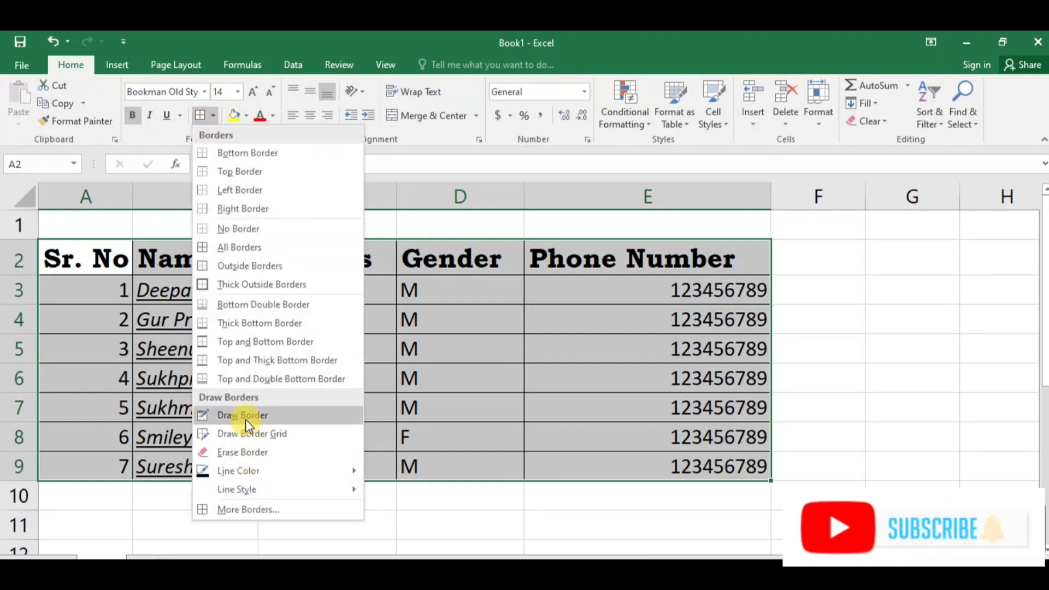
mouse_move(241, 471)
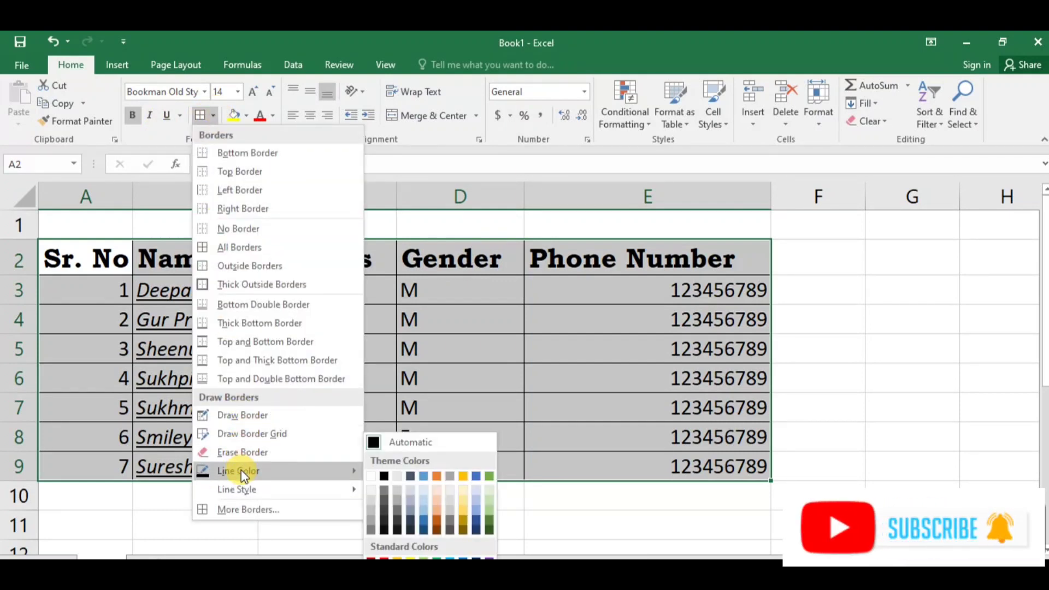
click(438, 476)
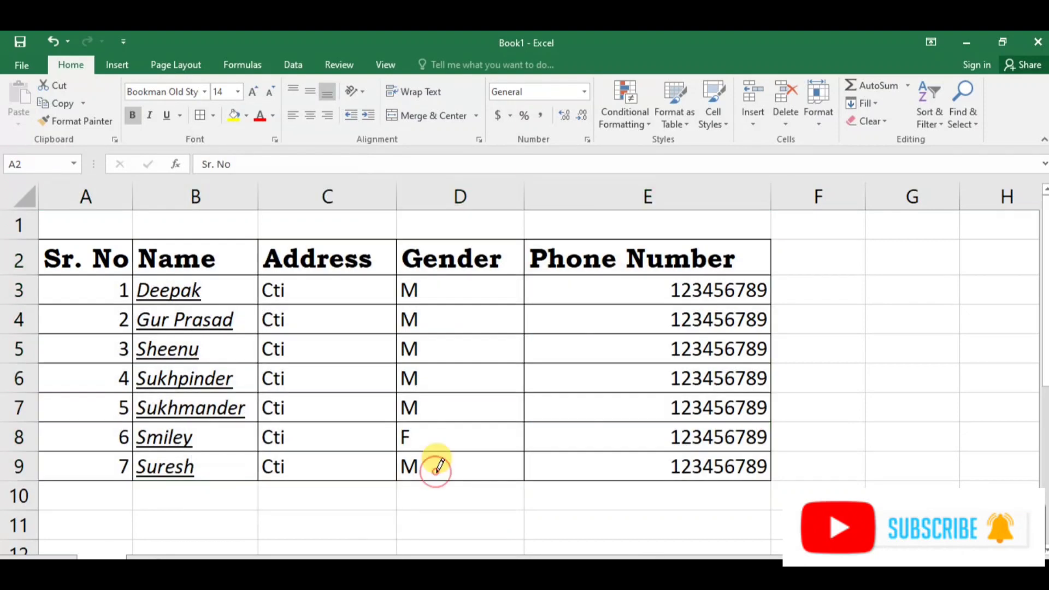
click(545, 360)
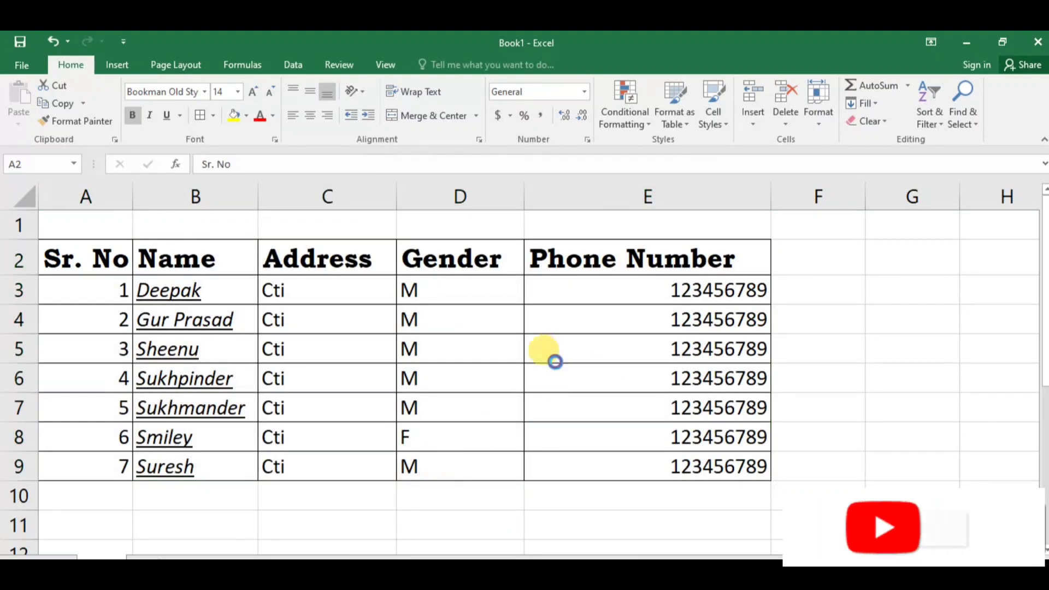
click(342, 360)
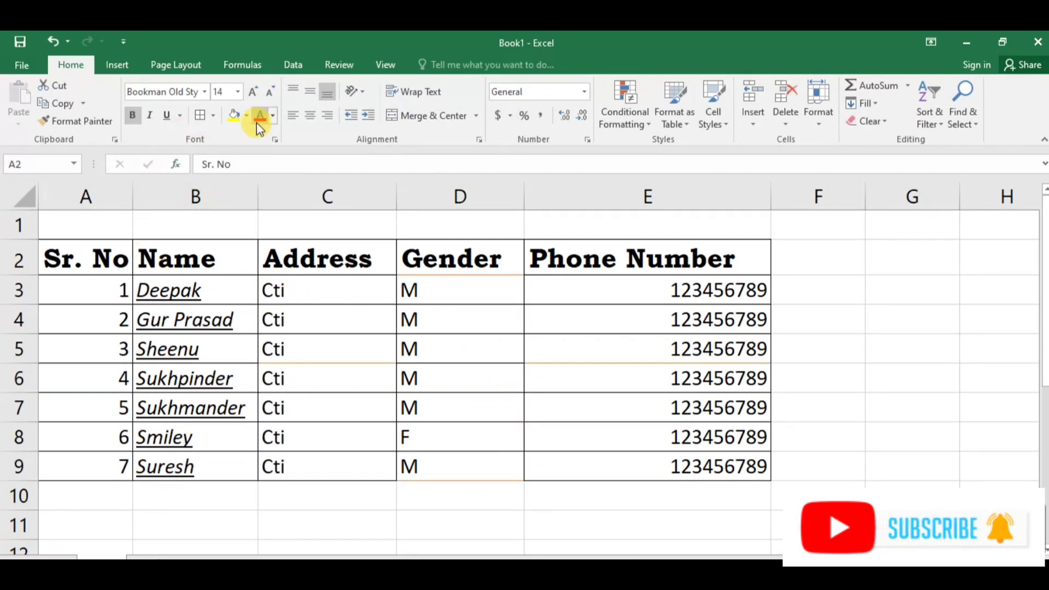
- Choose the heavy dashed line style and draw orange dashed borders beneath cells C2 and E6
click(213, 116)
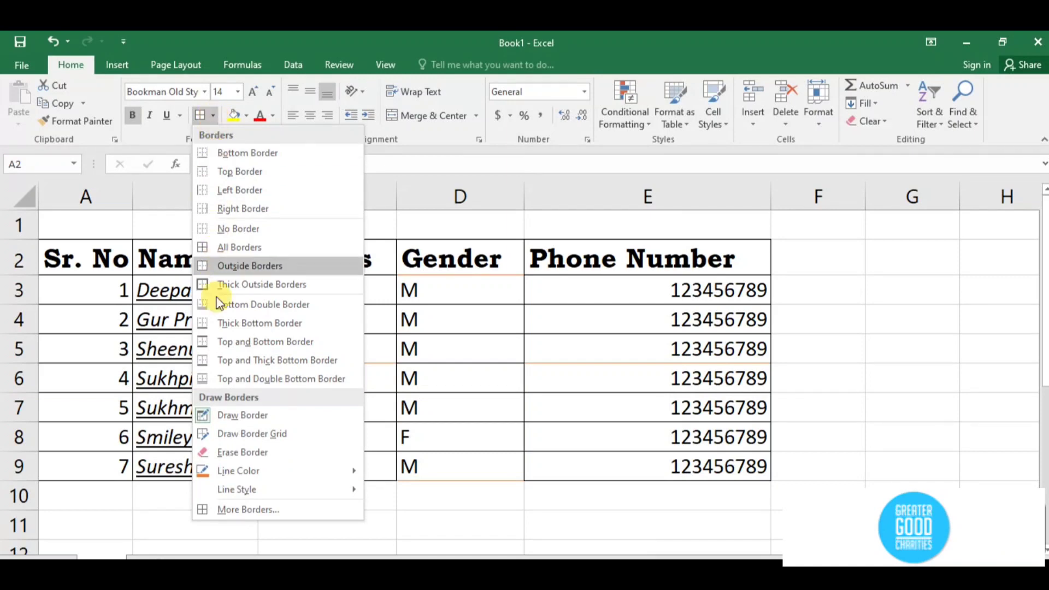
mouse_move(244, 475)
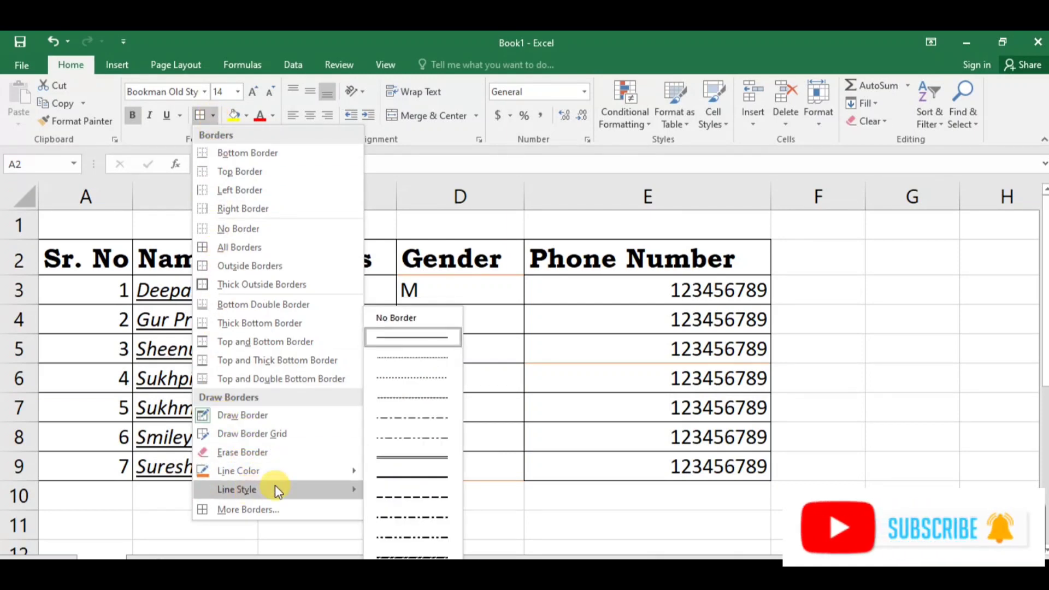
click(407, 497)
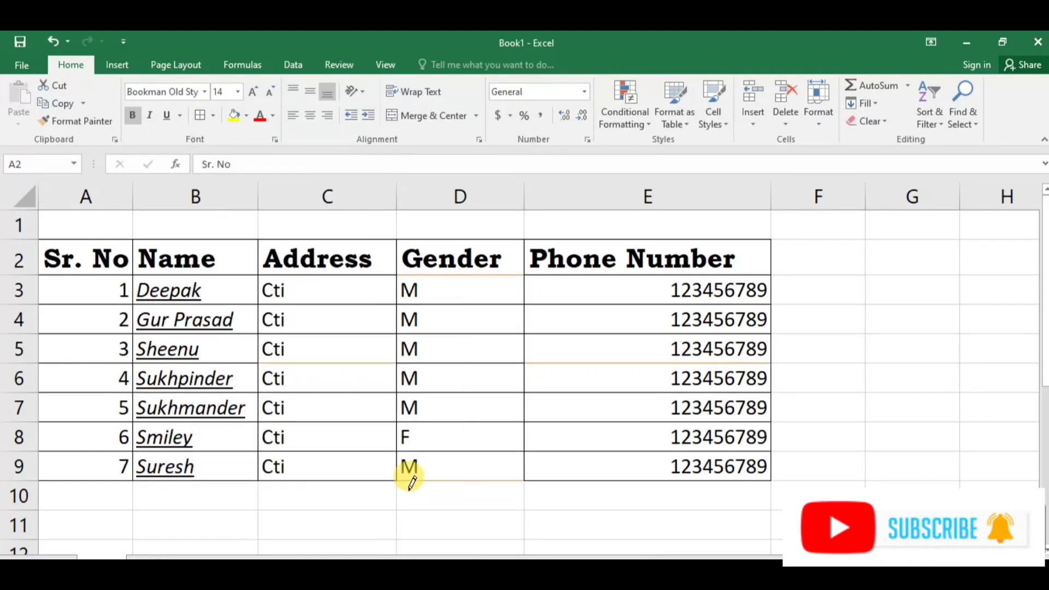
click(319, 273)
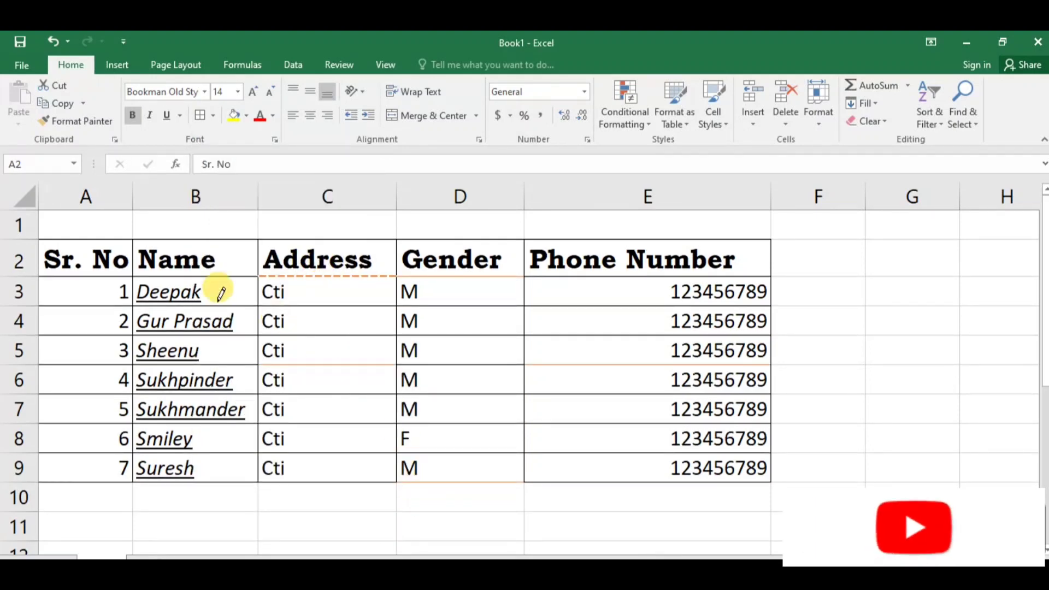
click(553, 391)
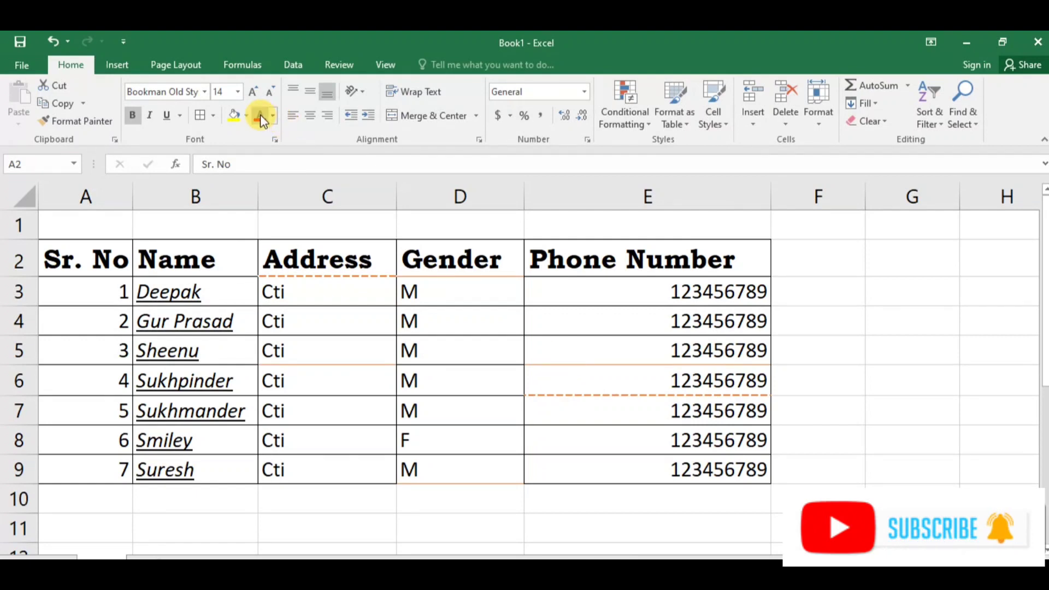
key(Escape)
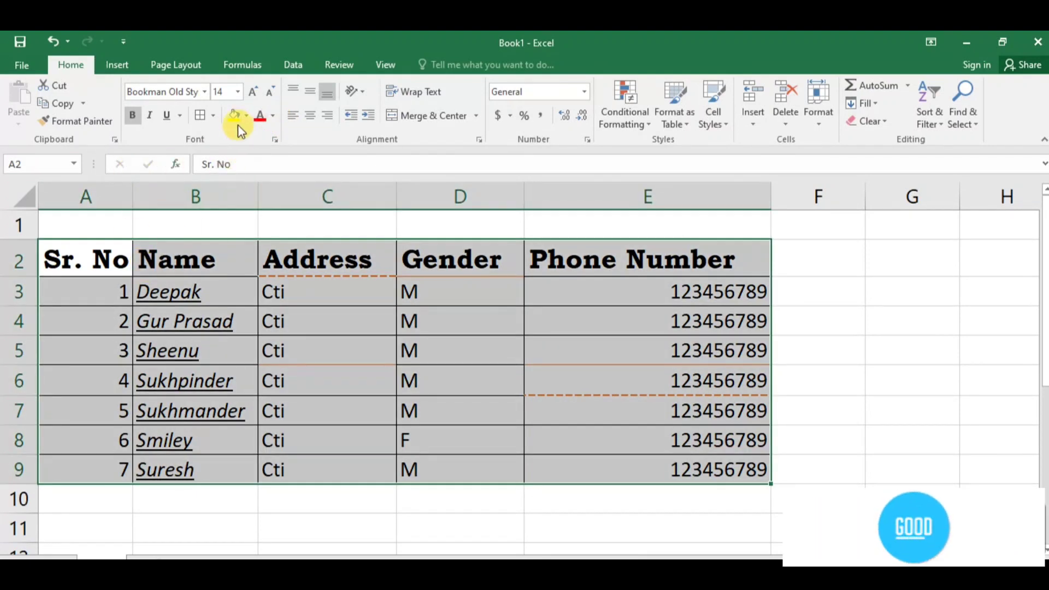
- Switch the line style to heavy dash-dot and draw orange borders beneath cells C4 and E4
click(214, 116)
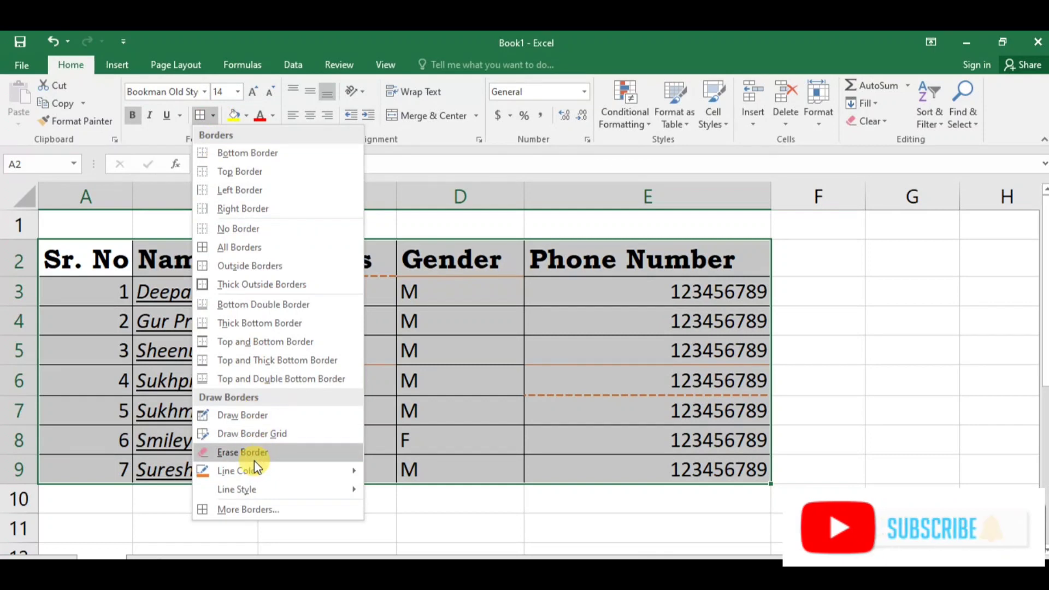
mouse_move(254, 482)
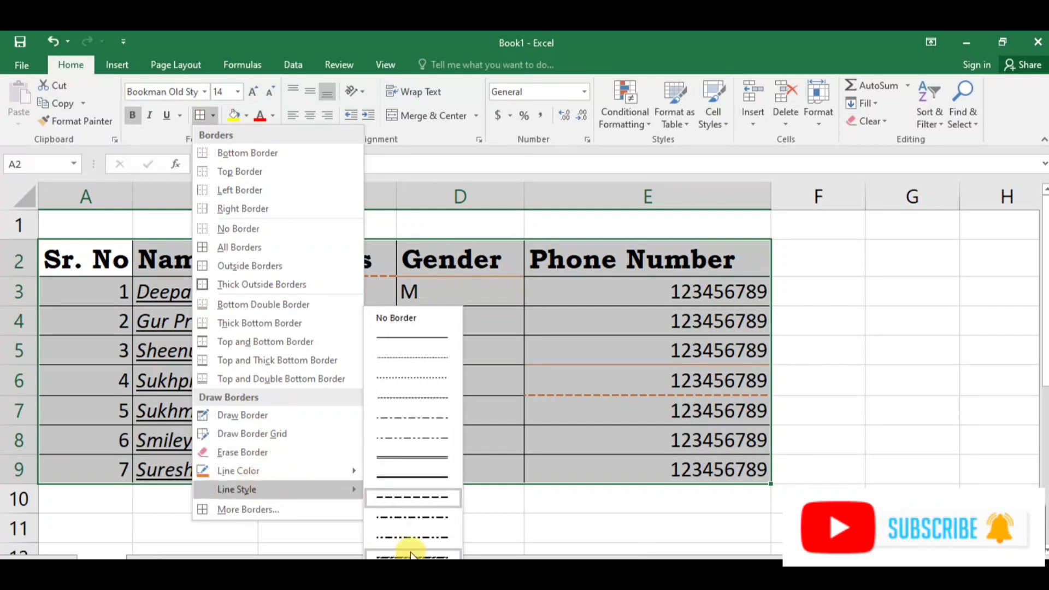
click(414, 518)
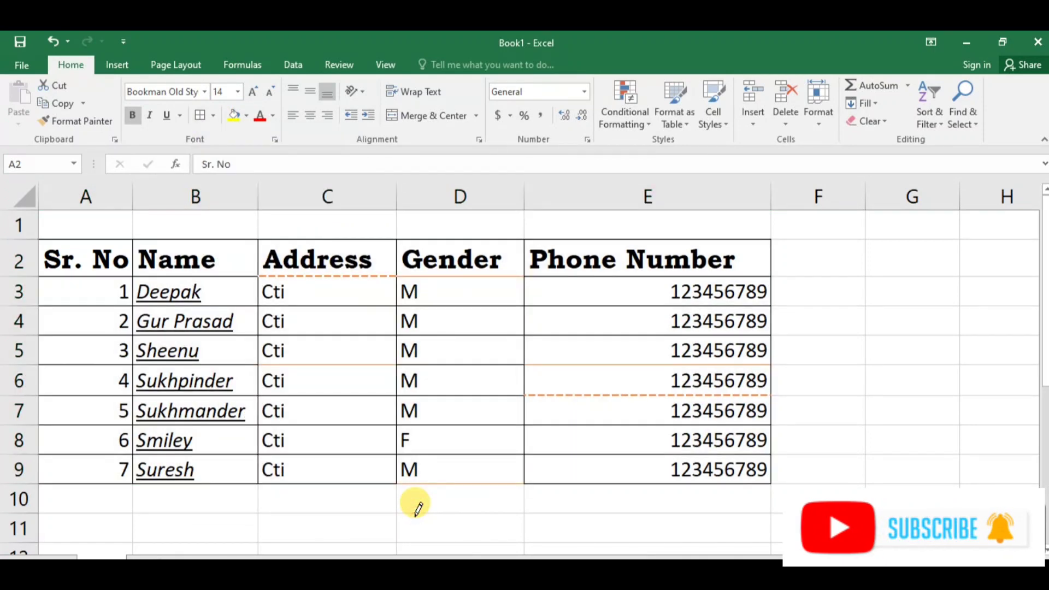
click(565, 332)
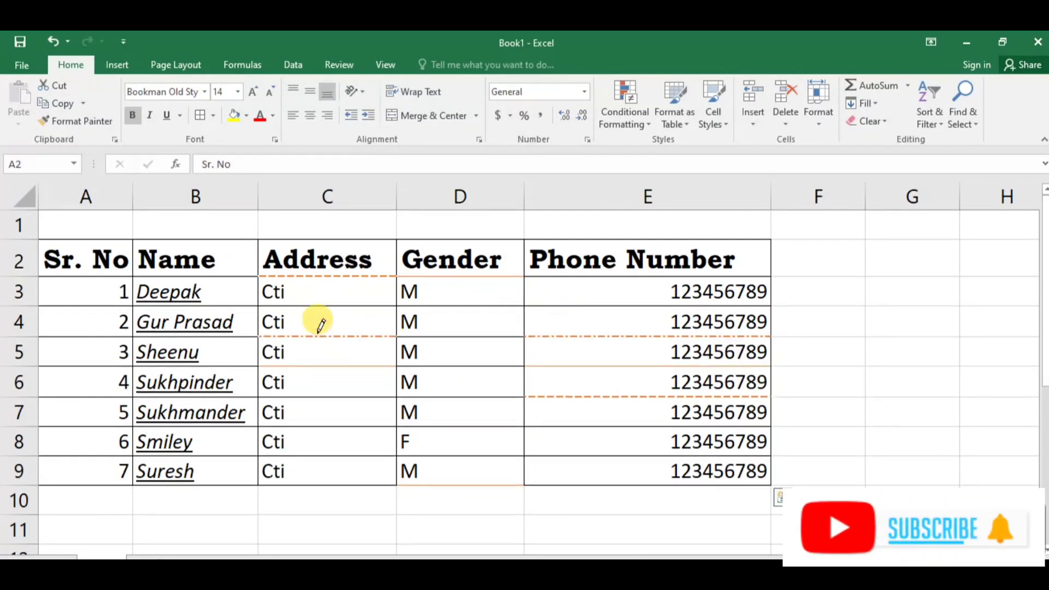
key(ctrl+a)
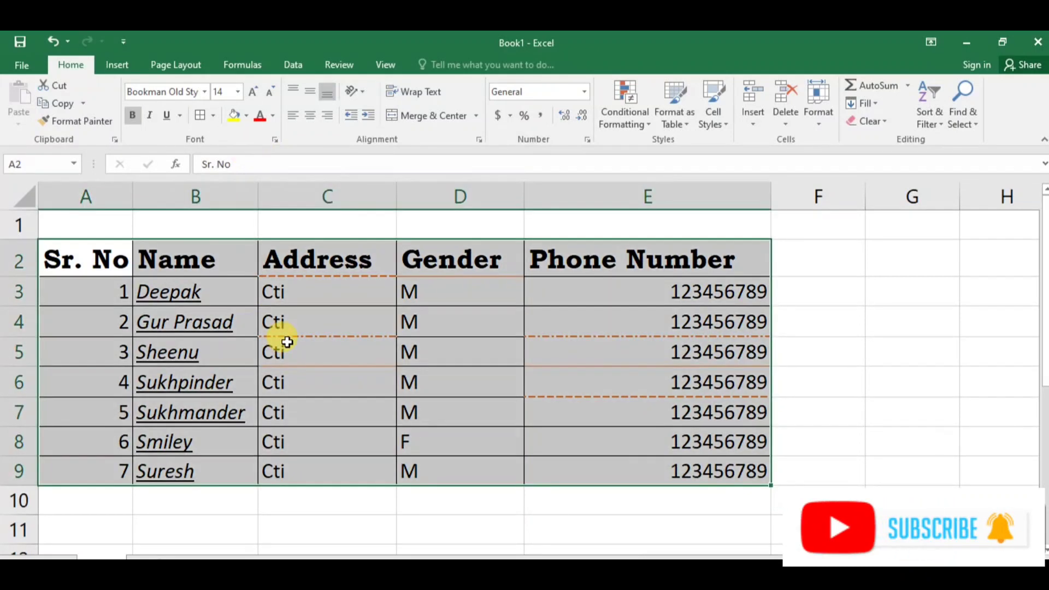
- Review the line style, color and preset options in the Format Cells border settings for A2:E9
click(213, 115)
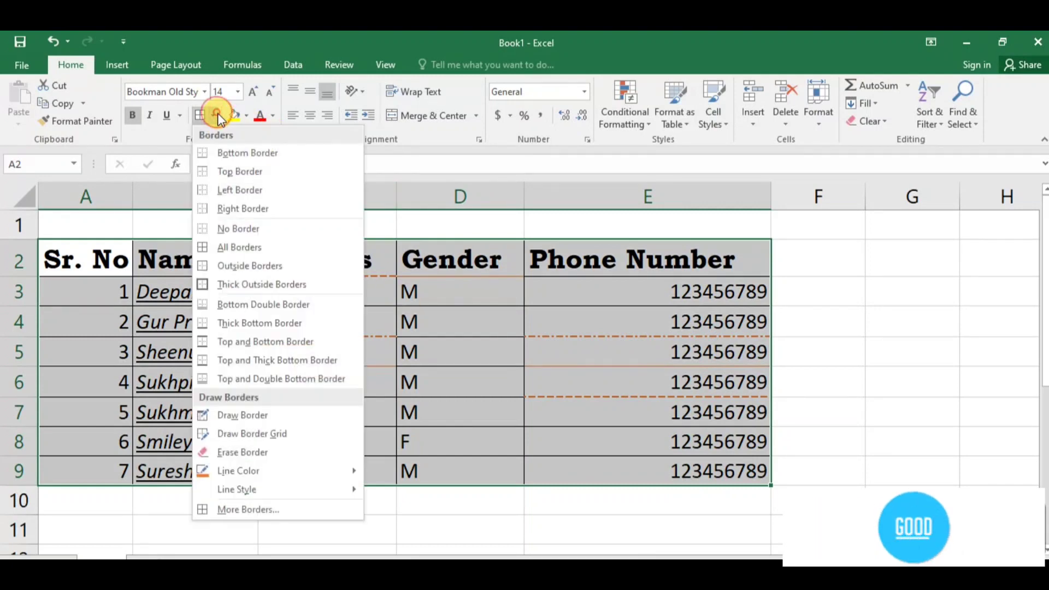
click(264, 511)
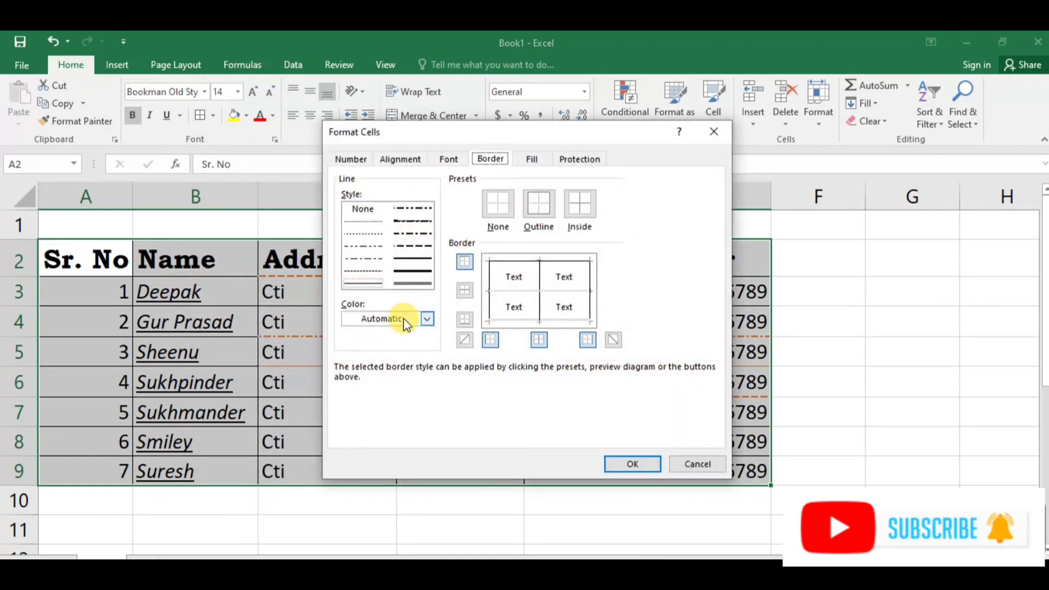
click(427, 319)
click(426, 319)
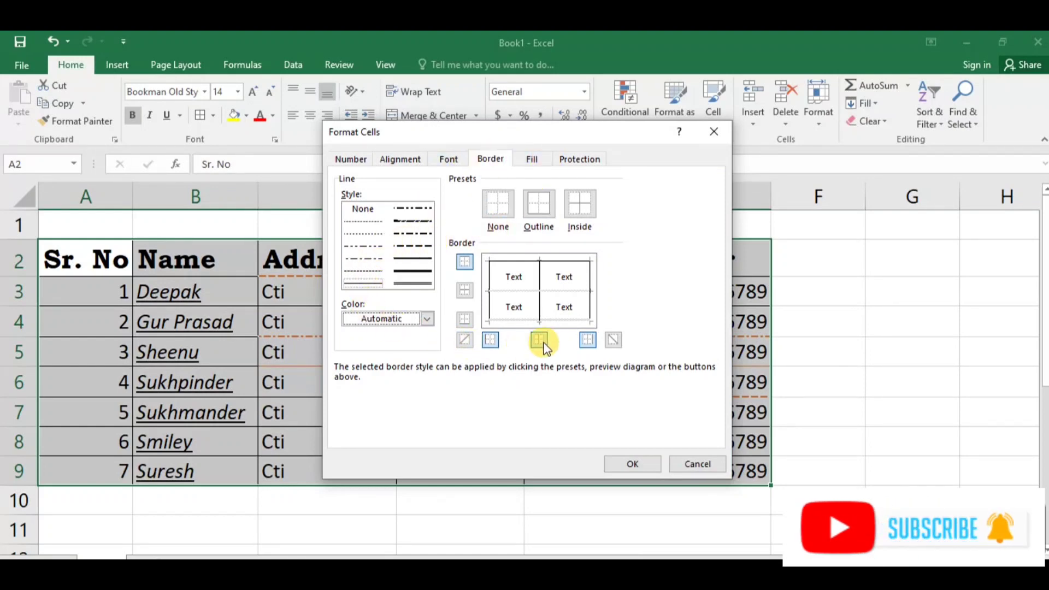
click(648, 464)
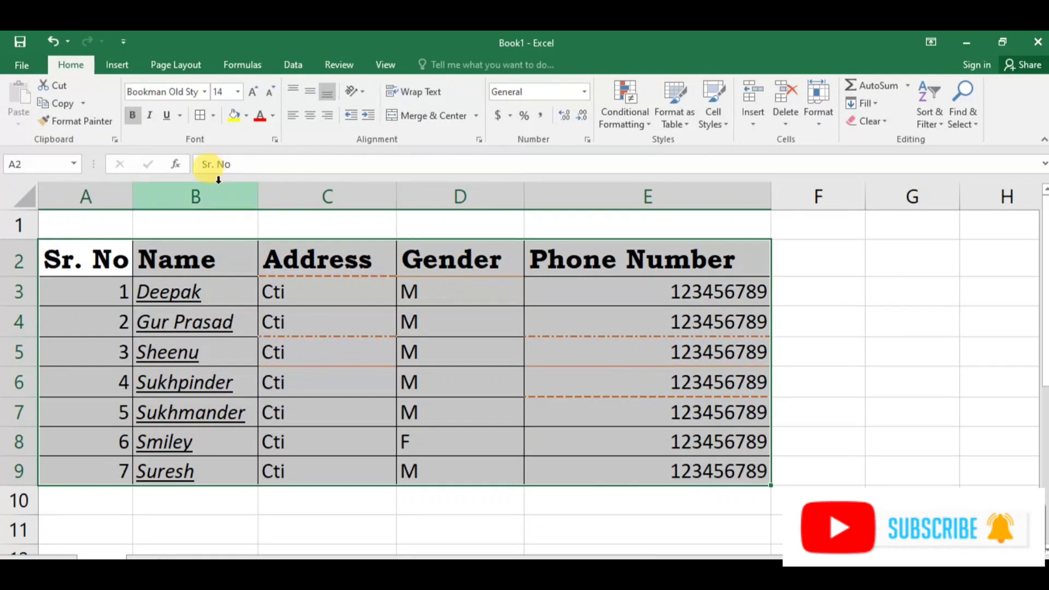
click(317, 329)
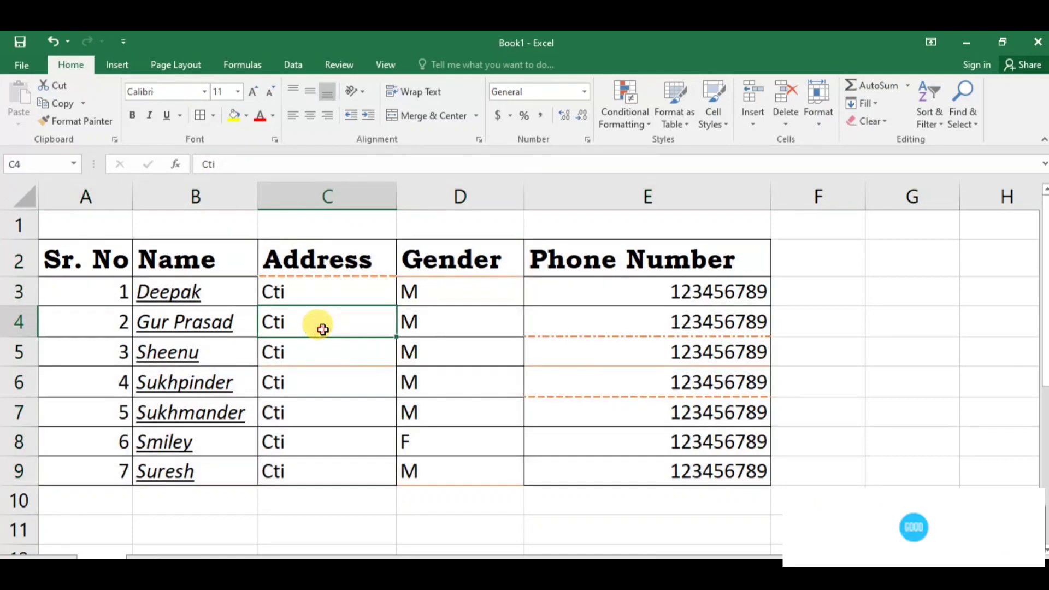
- Fill the Name column cells B2:B9 with a medium blue-gray theme color
click(247, 116)
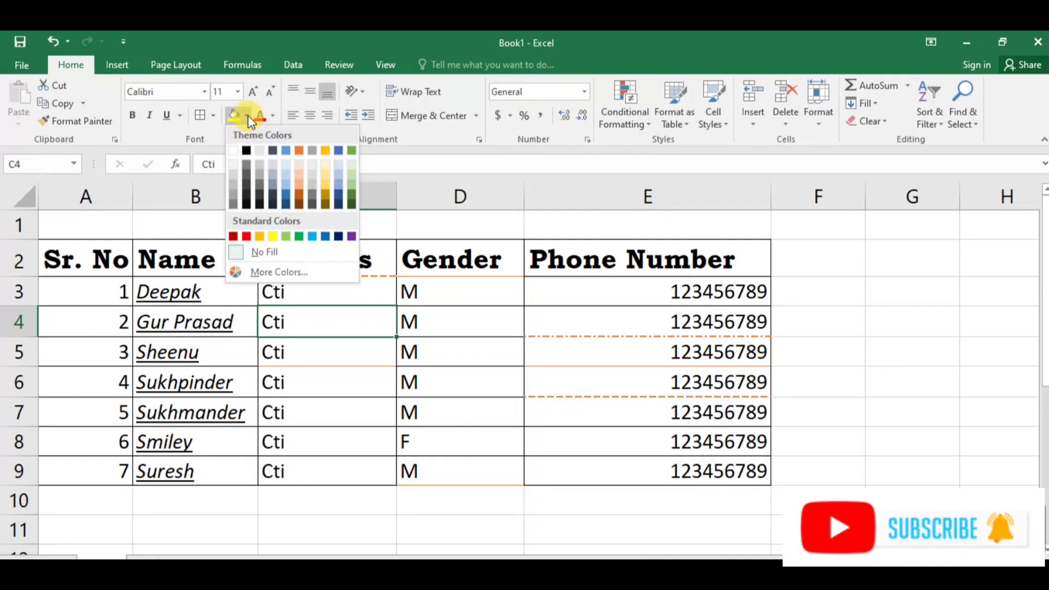
click(249, 117)
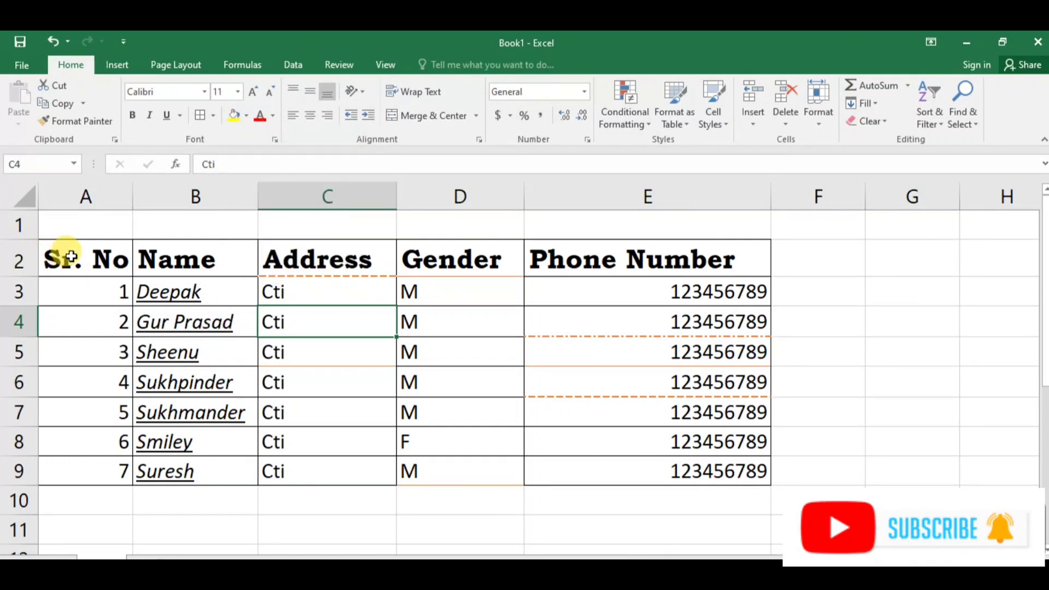
drag(208, 251, 243, 475)
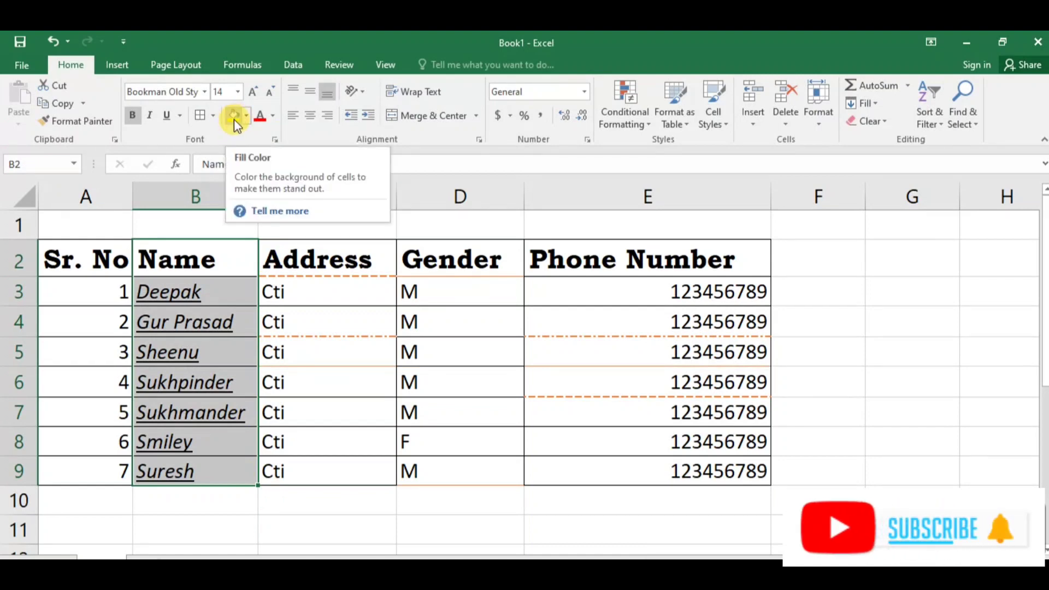
click(247, 117)
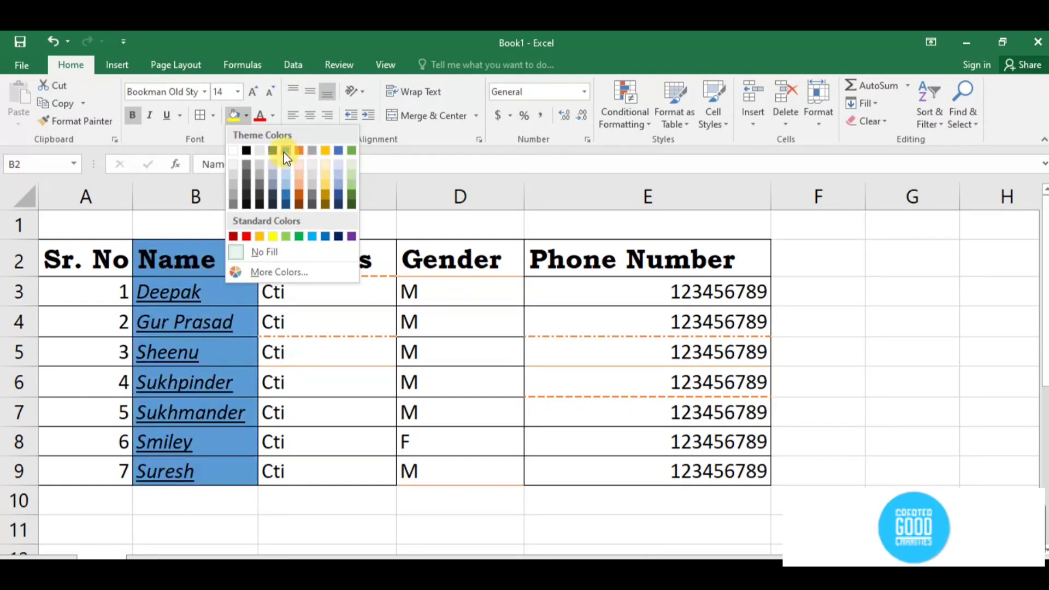
click(271, 183)
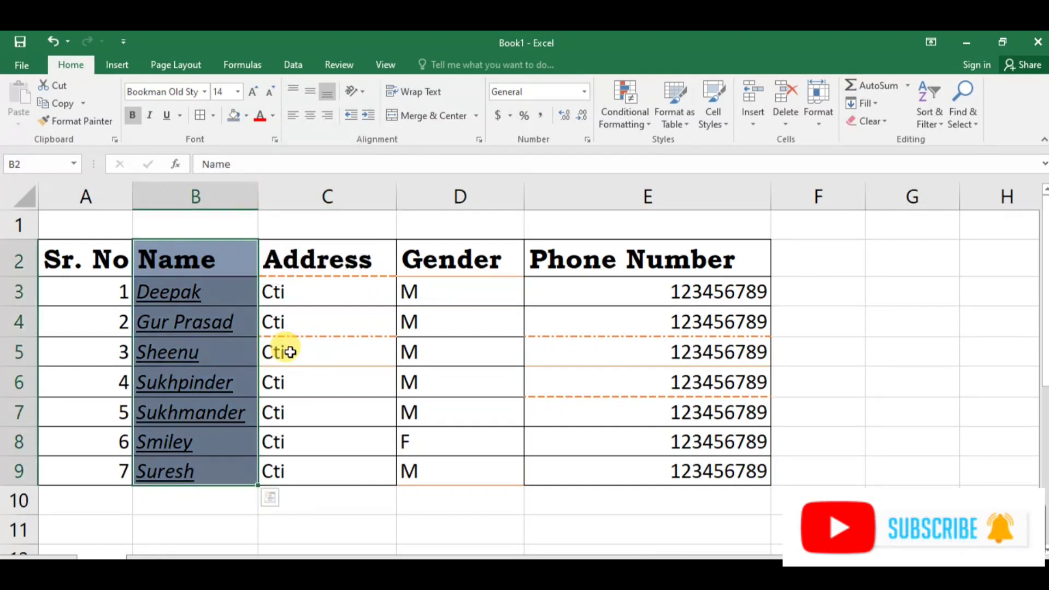
click(306, 323)
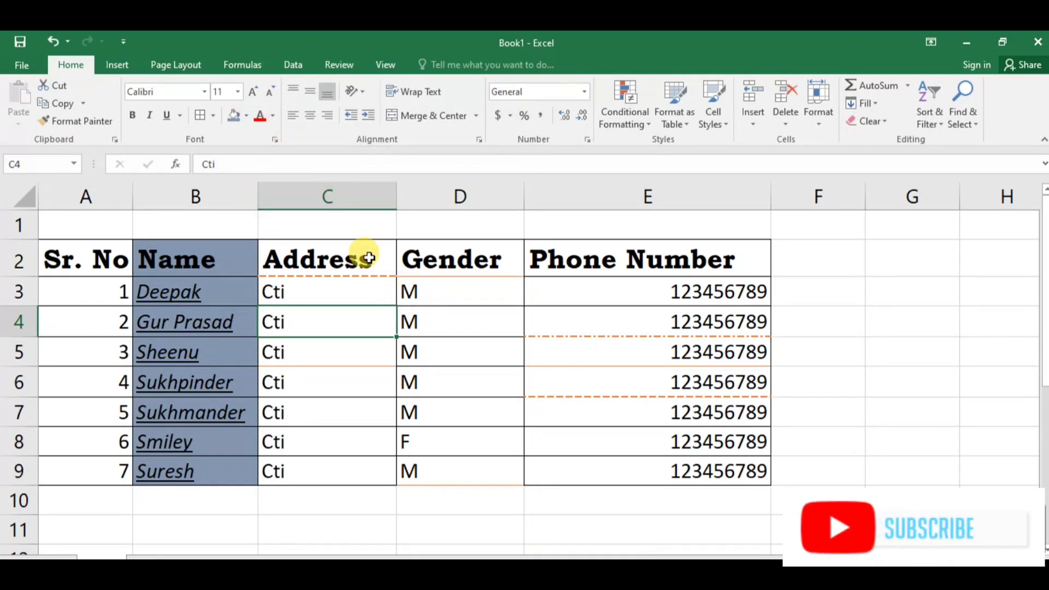
drag(363, 255, 636, 258)
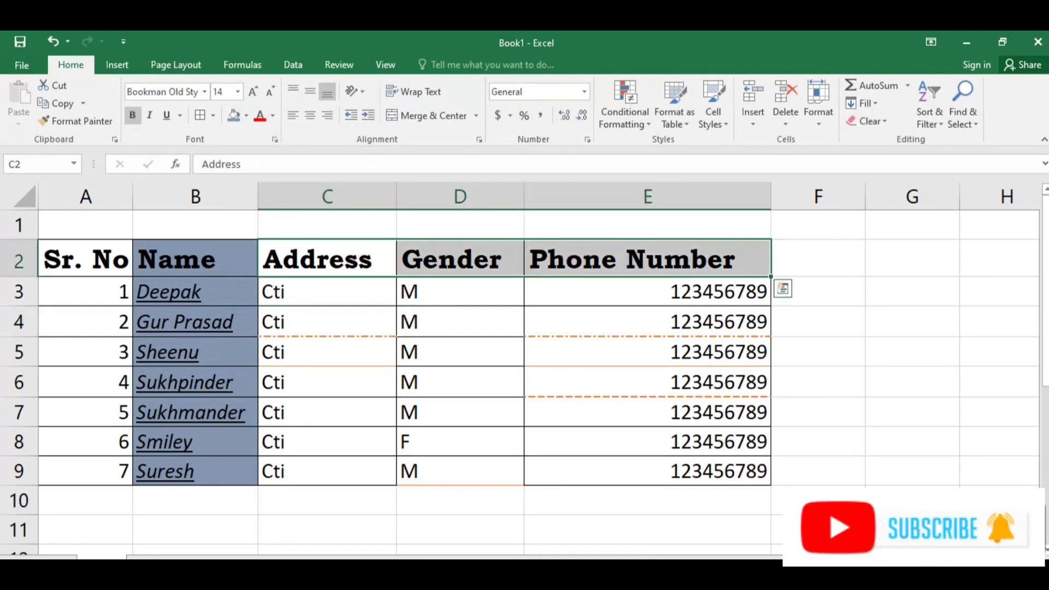
click(427, 290)
click(429, 295)
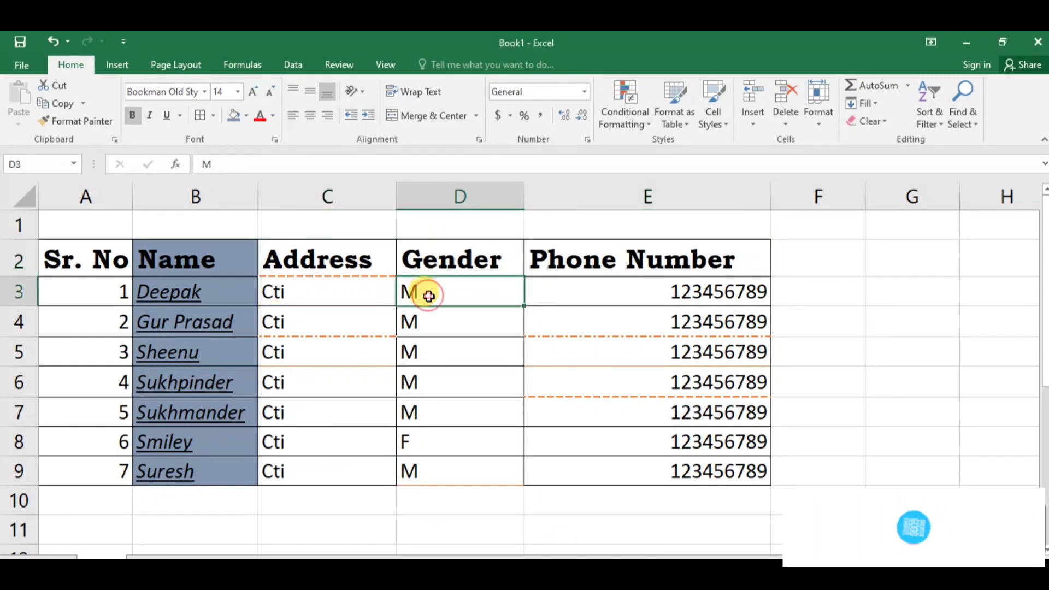
- Apply a light green theme font color to the Gender and Phone Number headers and the phone numbers in E3:E9
drag(437, 260, 650, 259)
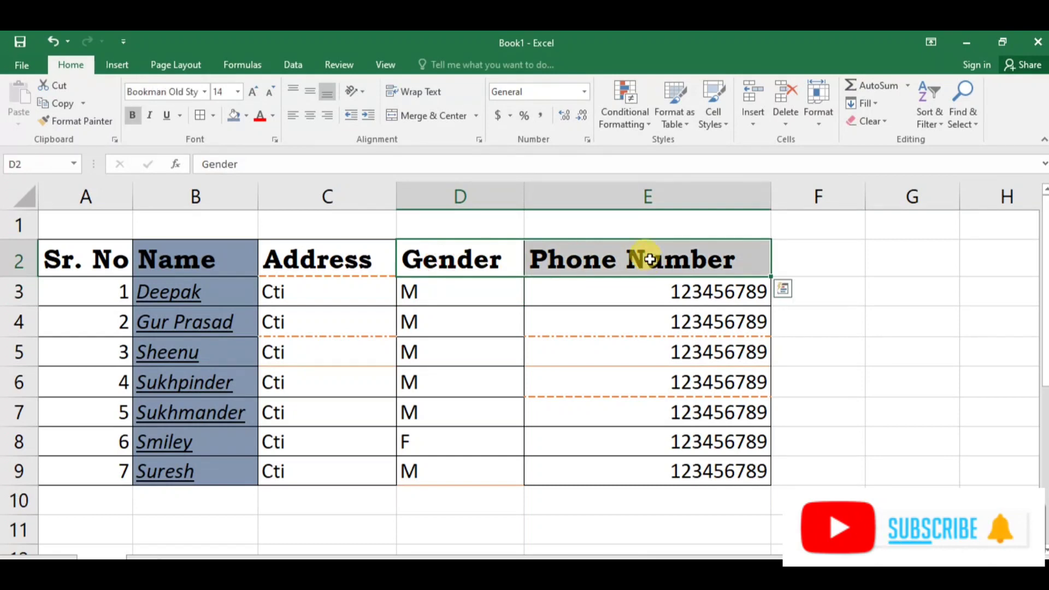
click(274, 117)
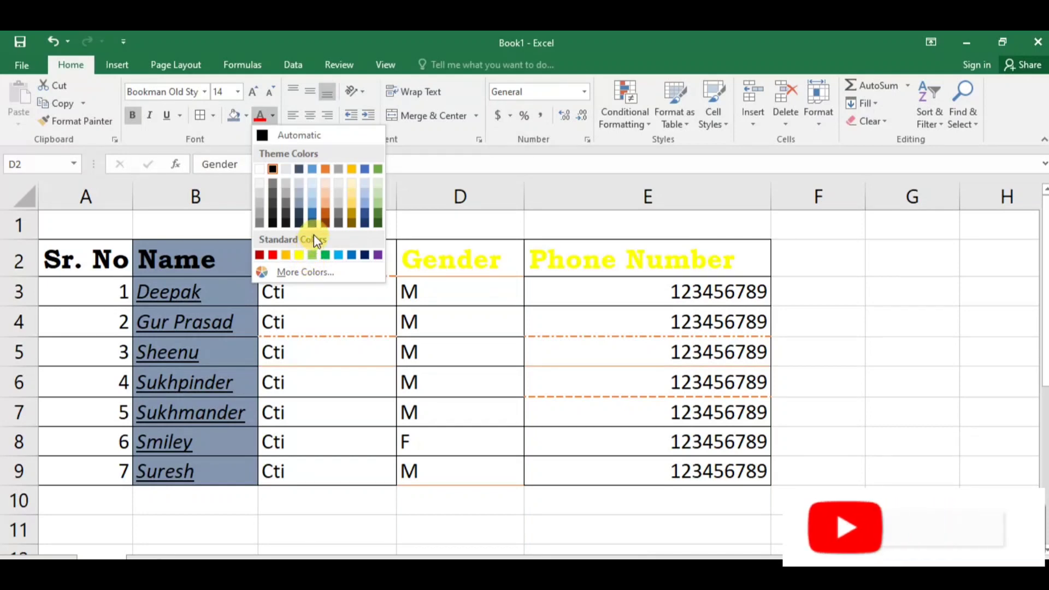
click(377, 203)
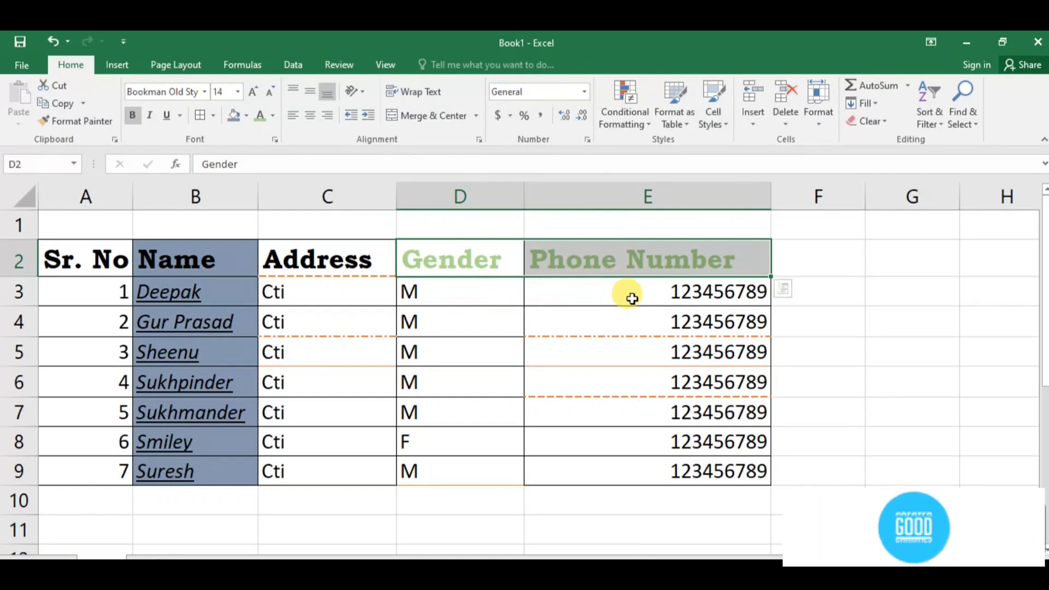
drag(635, 288, 653, 462)
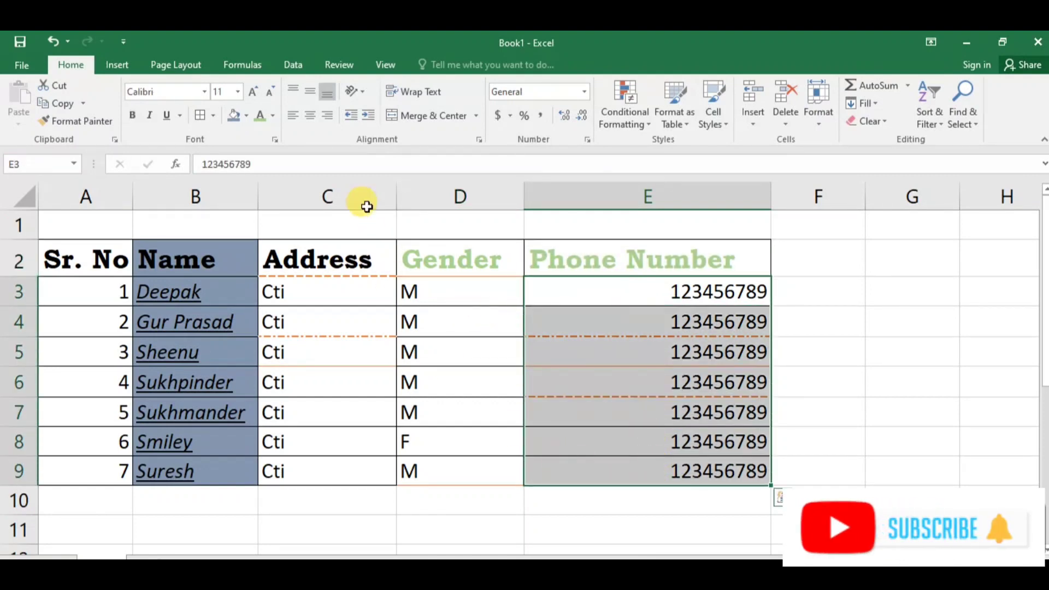
click(260, 121)
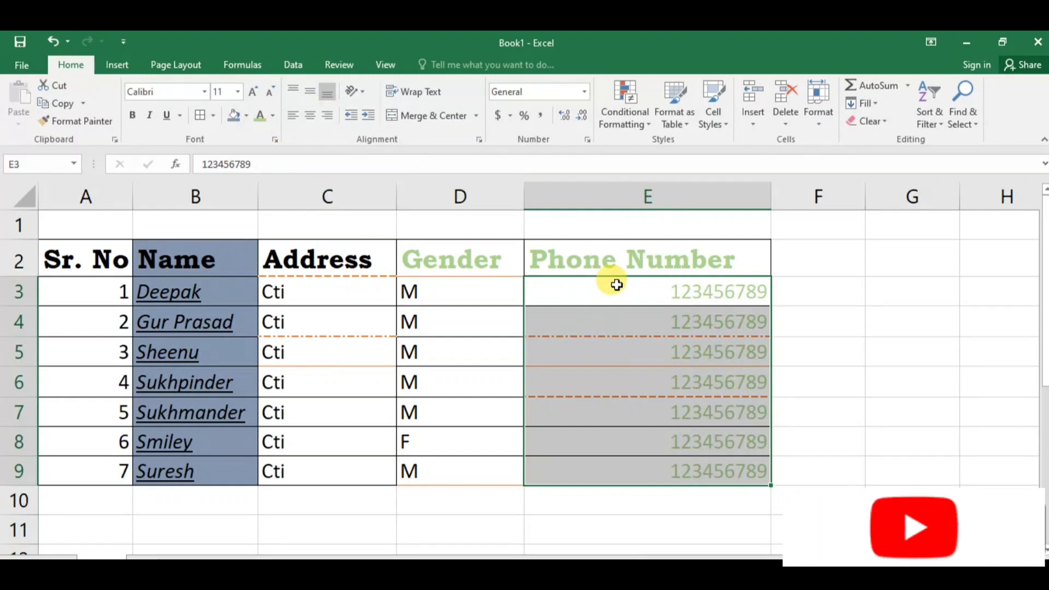
click(595, 334)
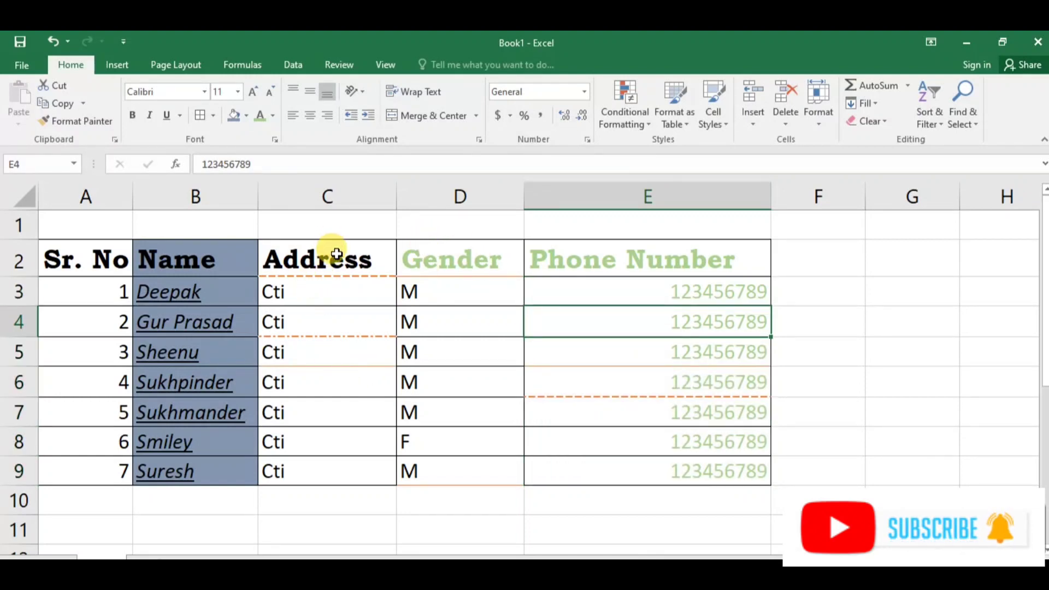
click(438, 258)
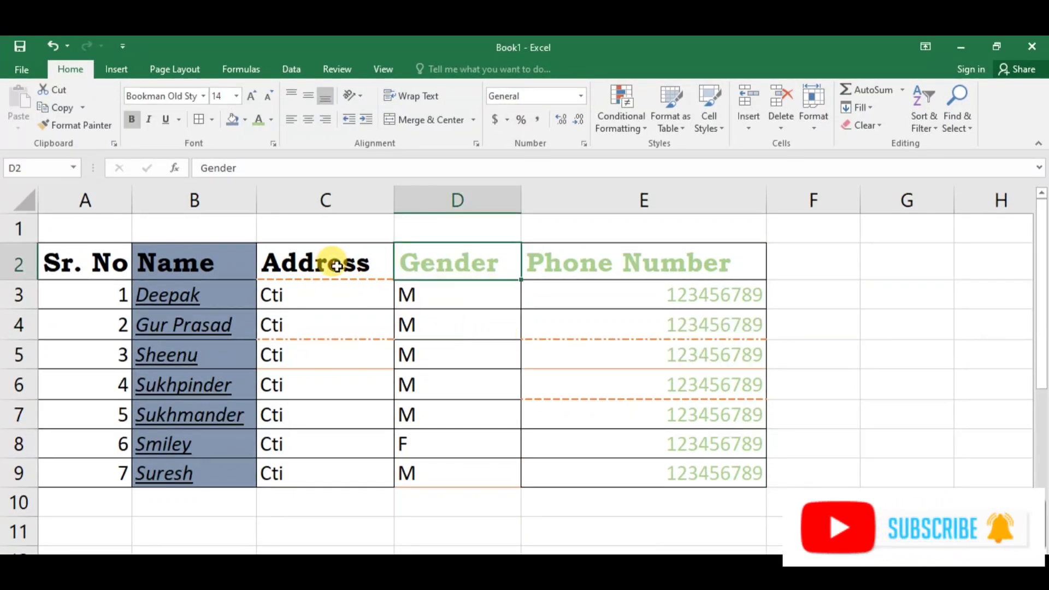
click(336, 265)
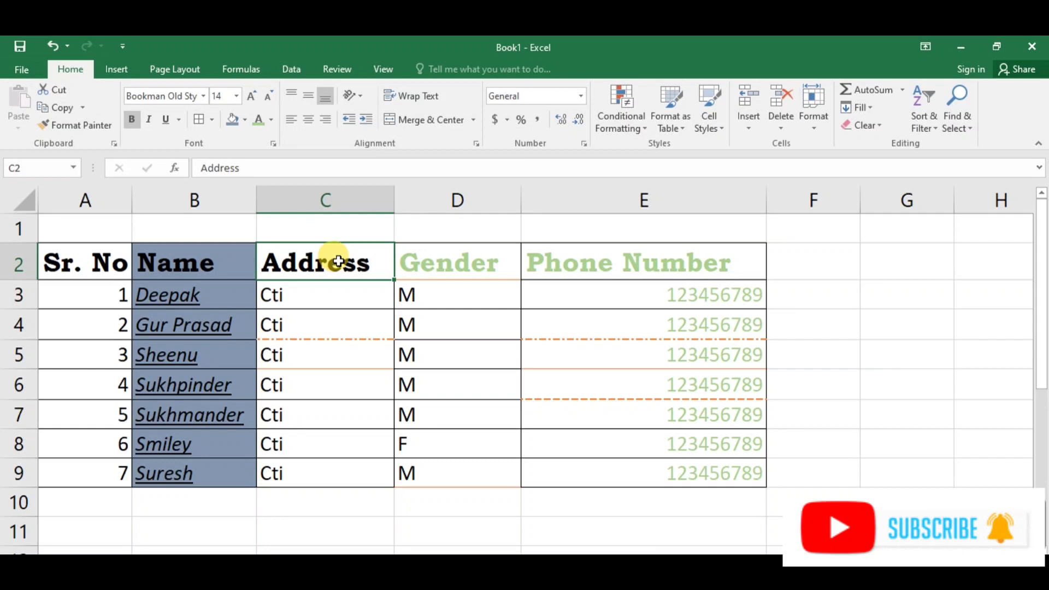
drag(433, 295, 443, 469)
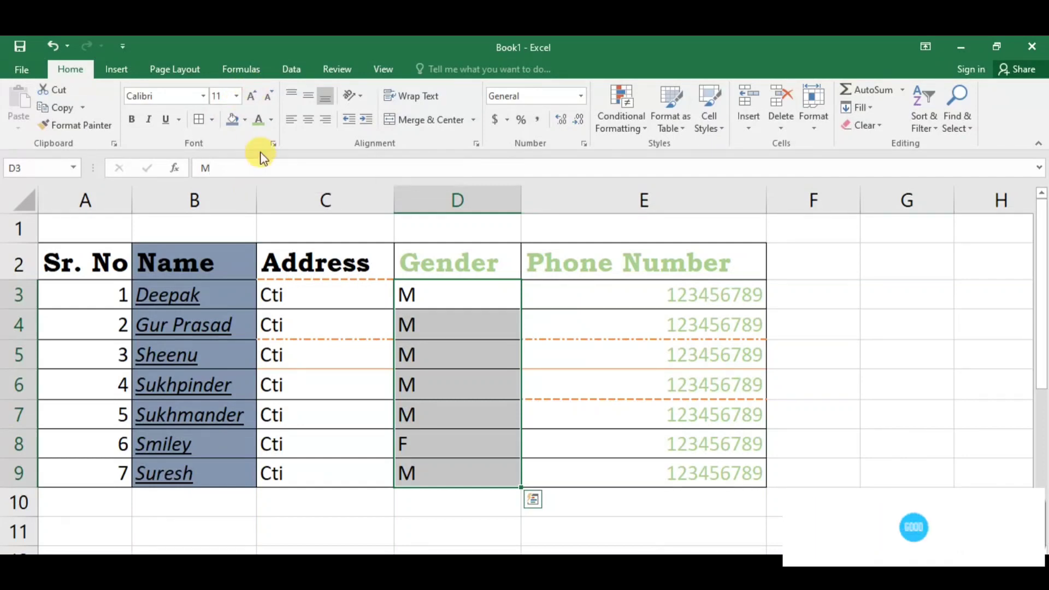
- Increase the font size of the headers in C2:E2 to 18 and decrease it back to 14
drag(326, 269, 623, 268)
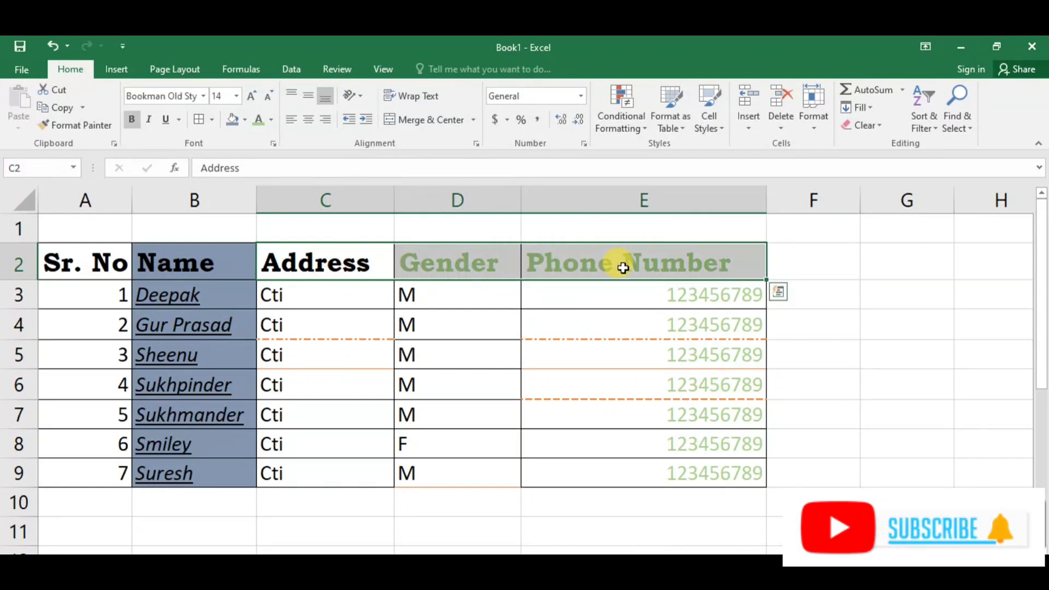
click(252, 93)
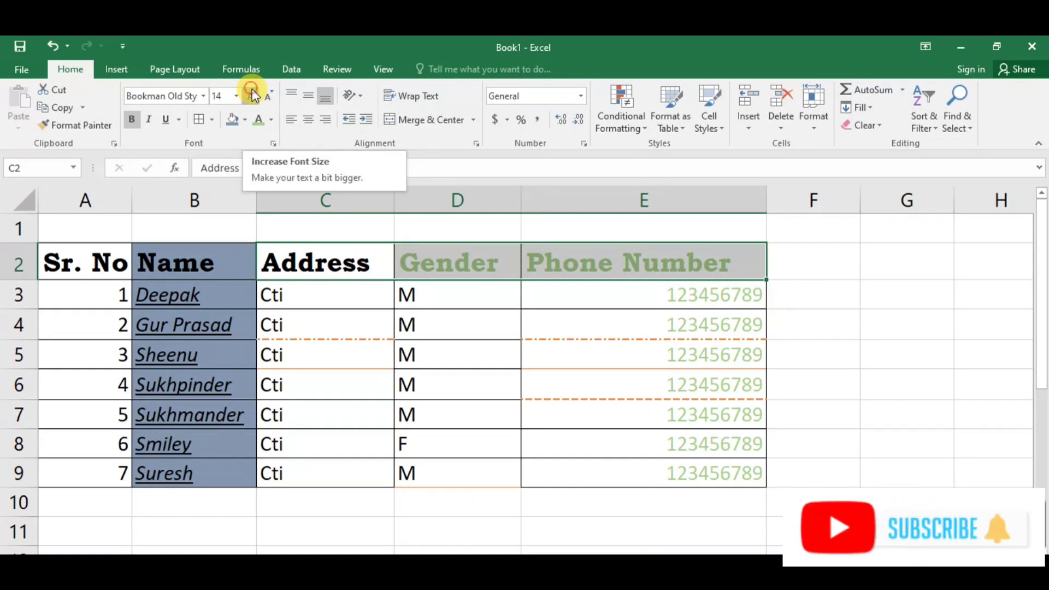
click(252, 93)
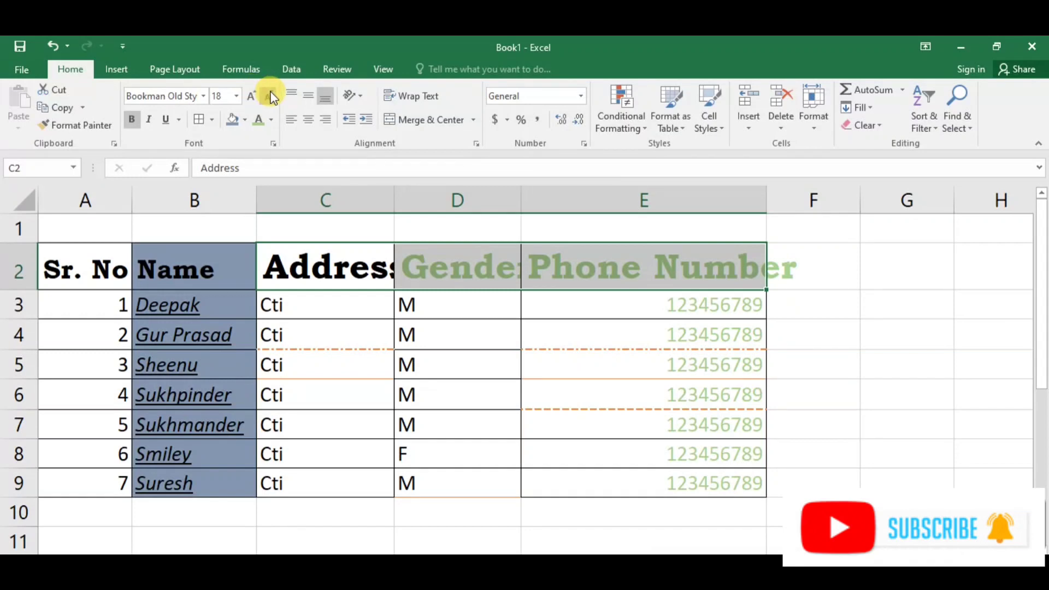
click(270, 96)
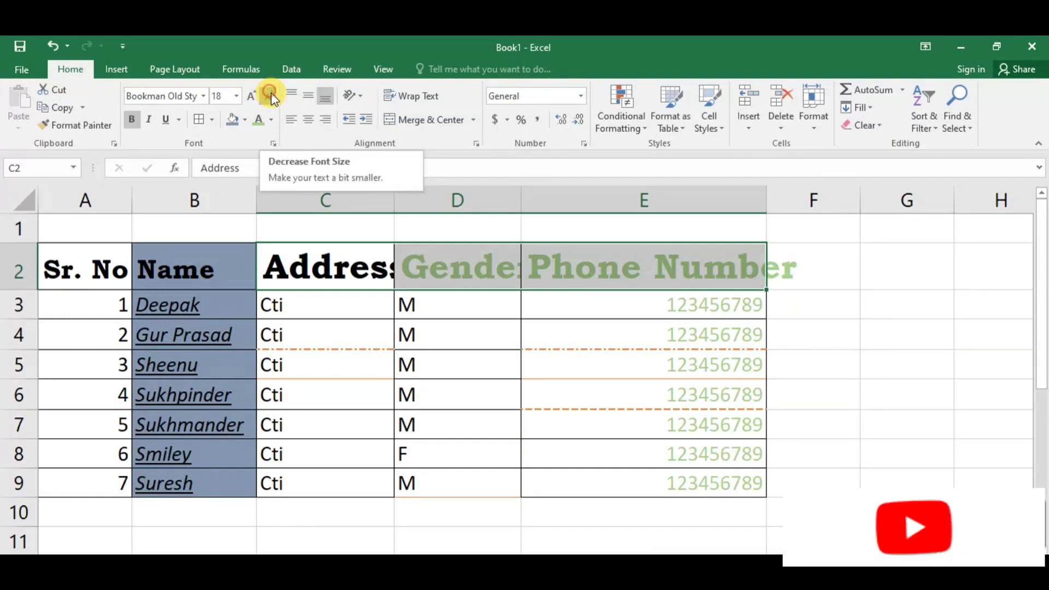
click(271, 96)
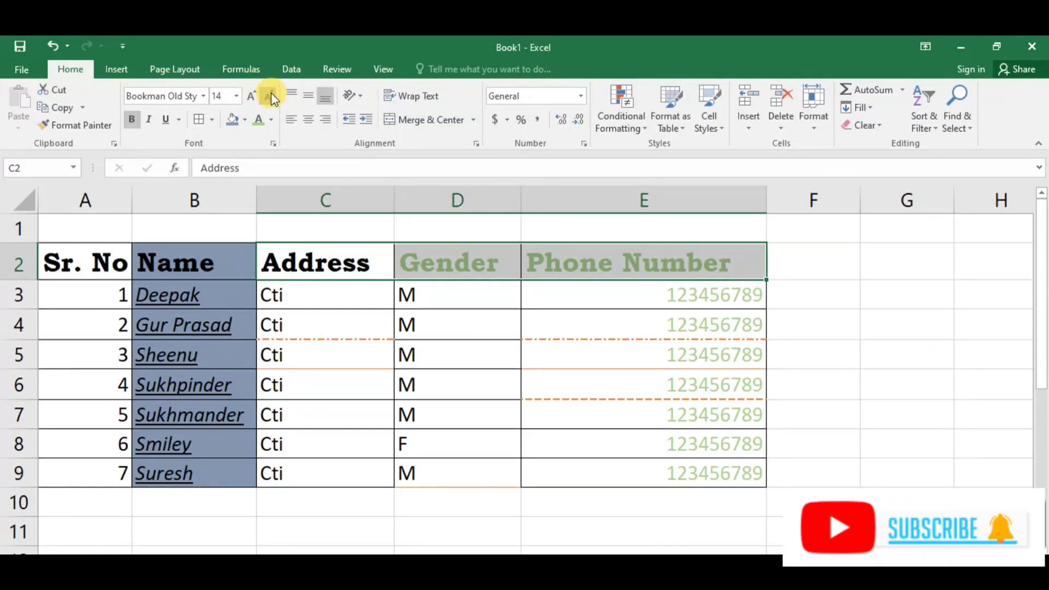